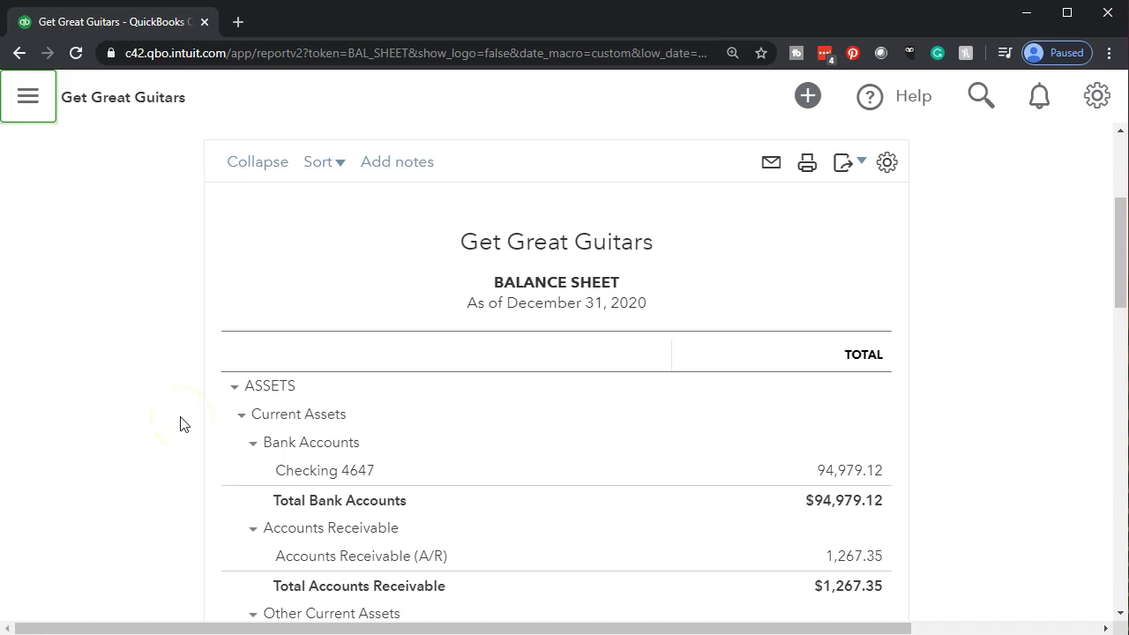
- Examine the balance sheet down to the long-term liabilities and the Note Payable 7951 balance
{"action": "scroll", "coordinate": [180, 425], "scroll_direction": "down", "scroll_amount": 1}
{"action": "scroll", "coordinate": [180, 424], "scroll_direction": "down", "scroll_amount": 6}
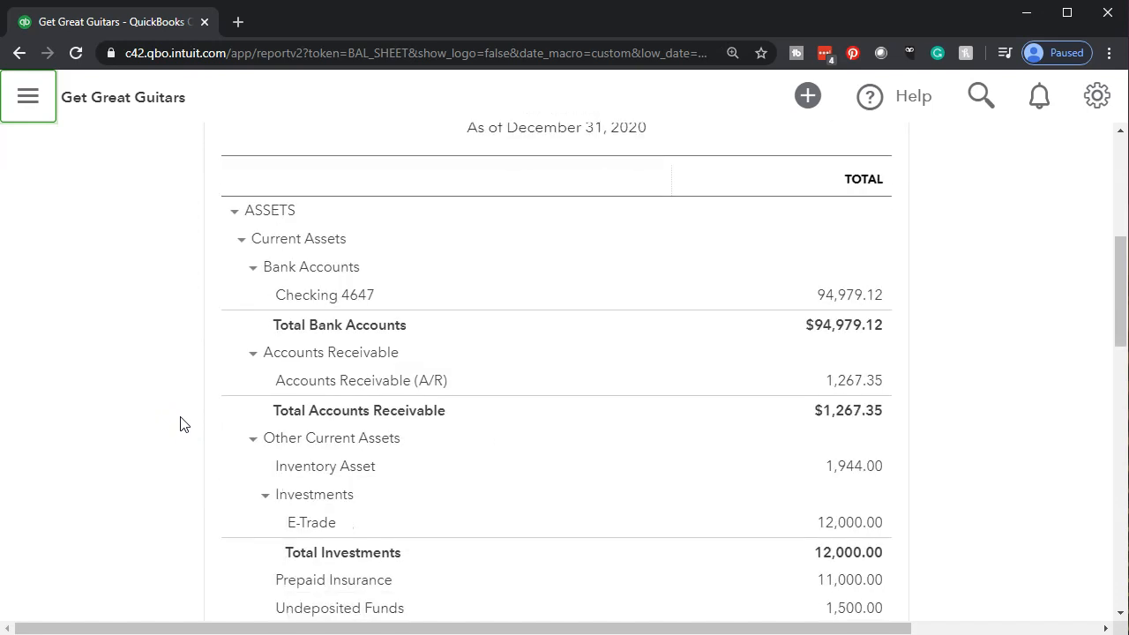
{"action": "scroll", "coordinate": [180, 425], "scroll_direction": "down", "scroll_amount": 5}
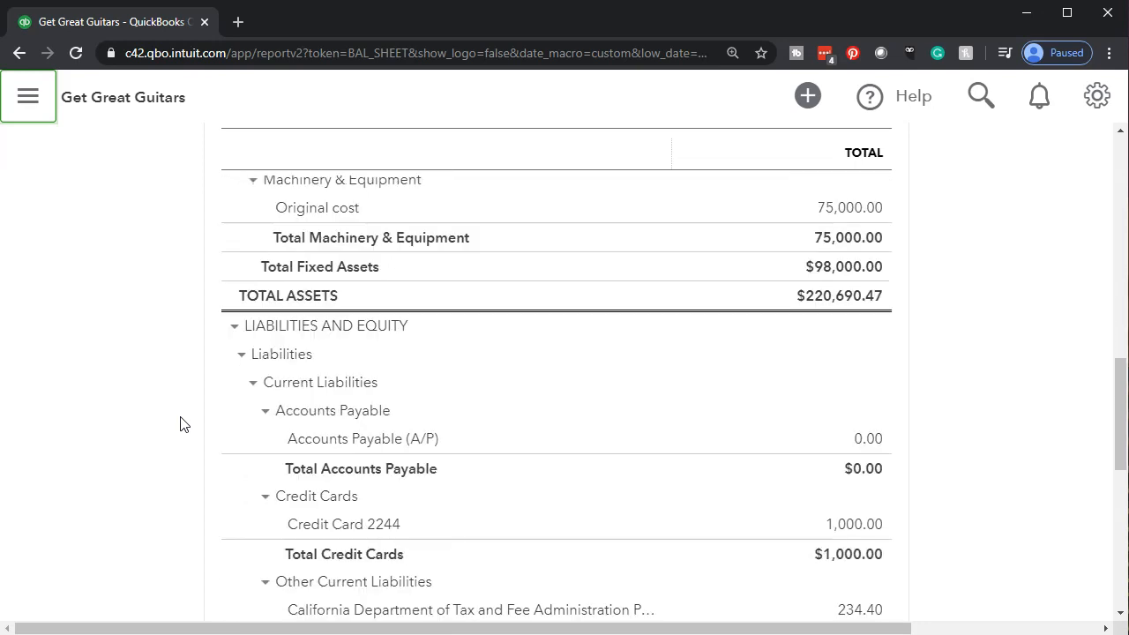
{"action": "scroll", "coordinate": [180, 424], "scroll_direction": "down", "scroll_amount": 2}
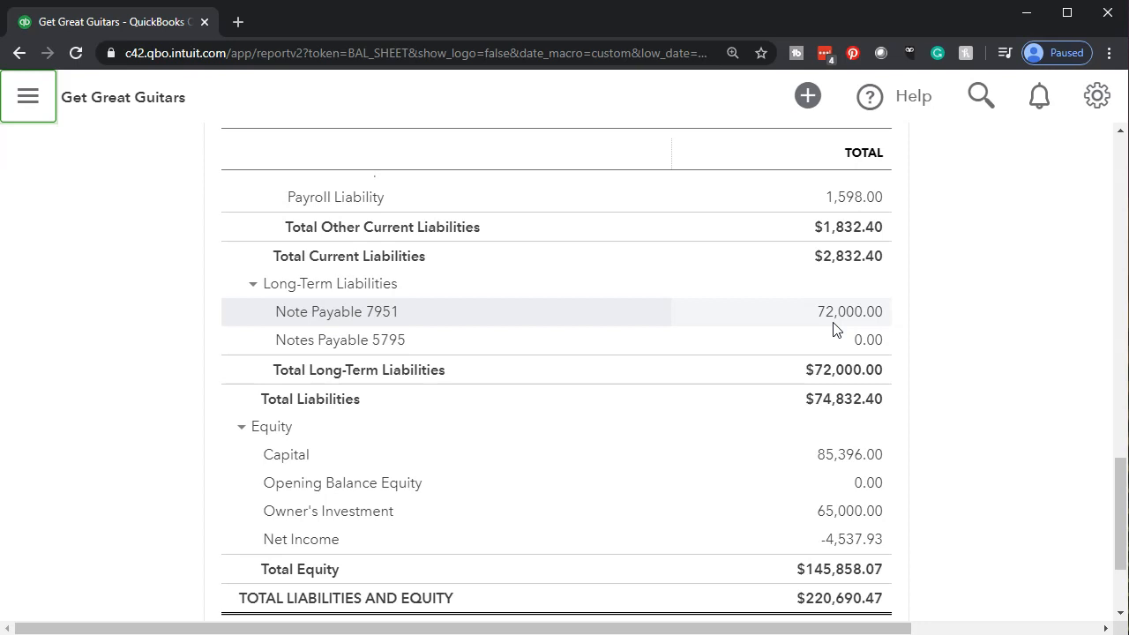
{"action": "left_click", "coordinate": [202, 428]}
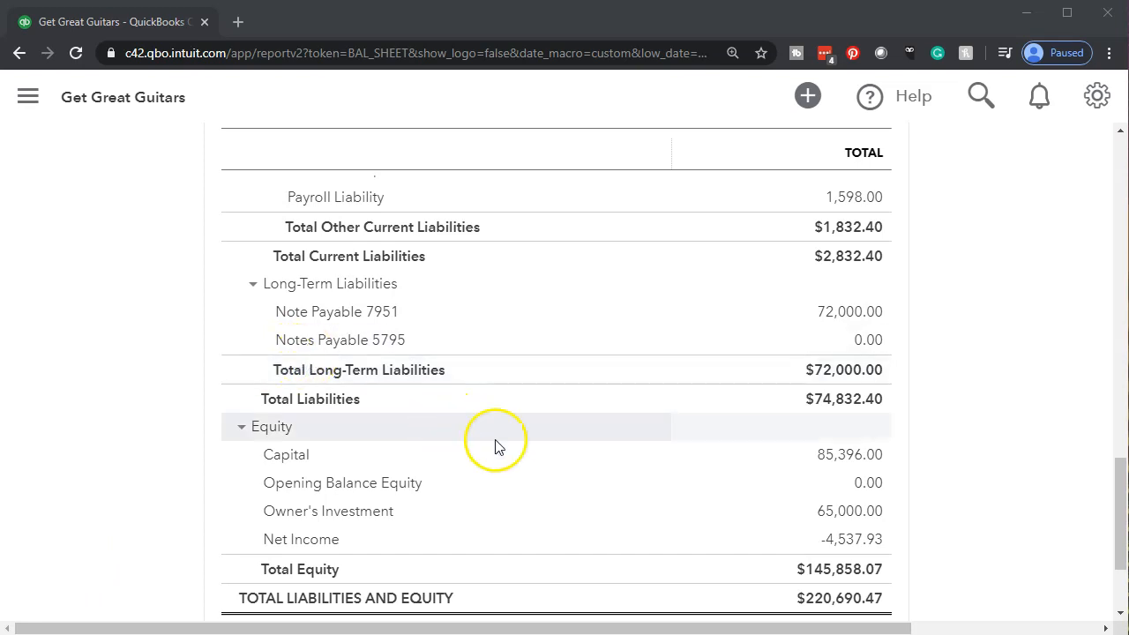
- Switch to the Loan Payments.xlsx workbook in Excel and review the loan amount and number of monthly payments on the Loan 1 sheet
{"action": "left_click", "coordinate": [565, 617]}
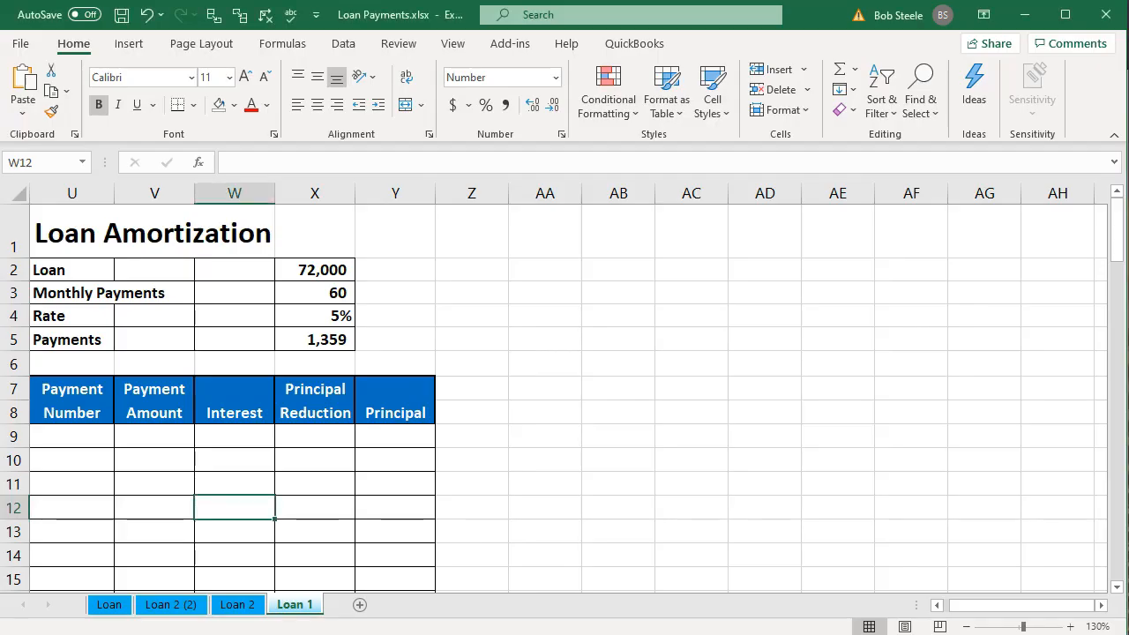
{"action": "left_click", "coordinate": [621, 531]}
{"action": "scroll", "coordinate": [542, 526], "scroll_direction": "up", "scroll_amount": 3}
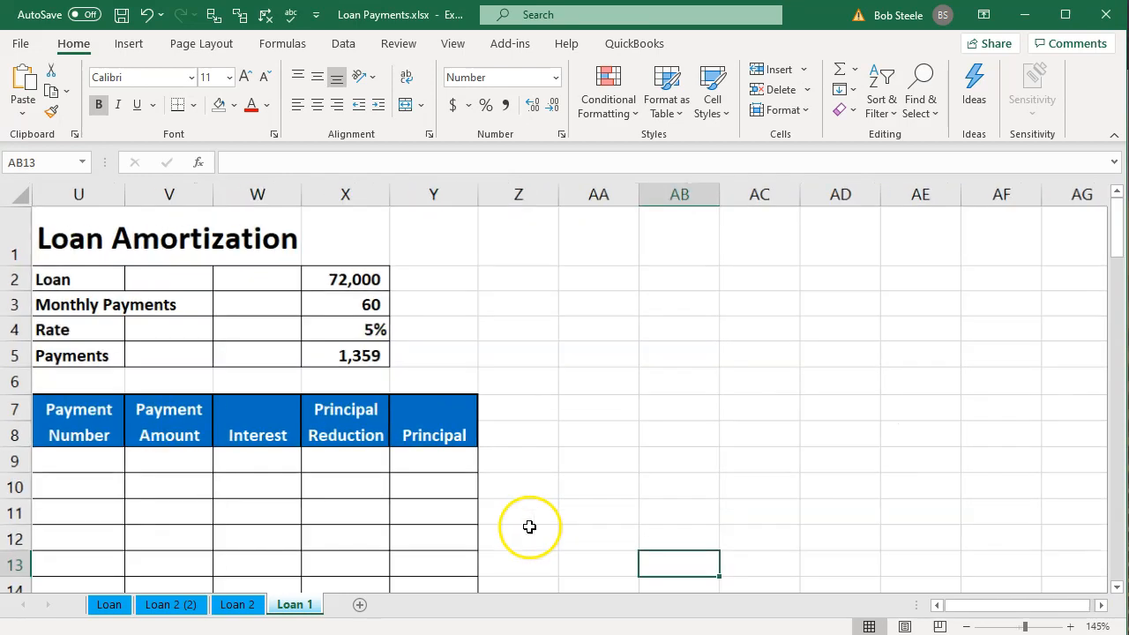
{"action": "scroll", "coordinate": [174, 500], "scroll_direction": "up", "scroll_amount": 1}
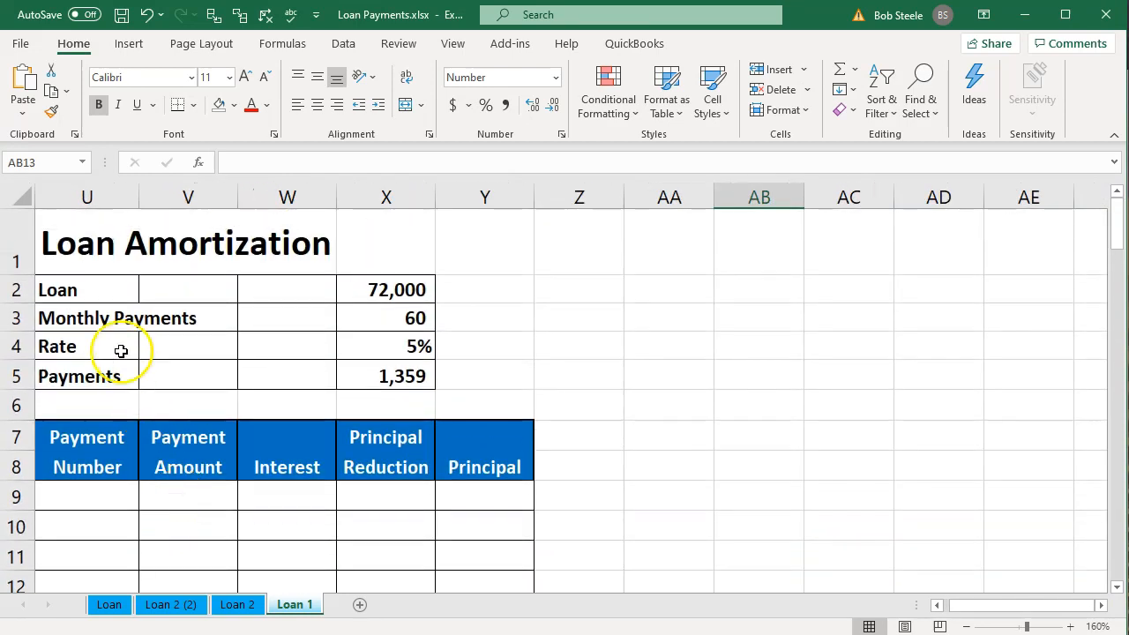
{"action": "left_click", "coordinate": [85, 302]}
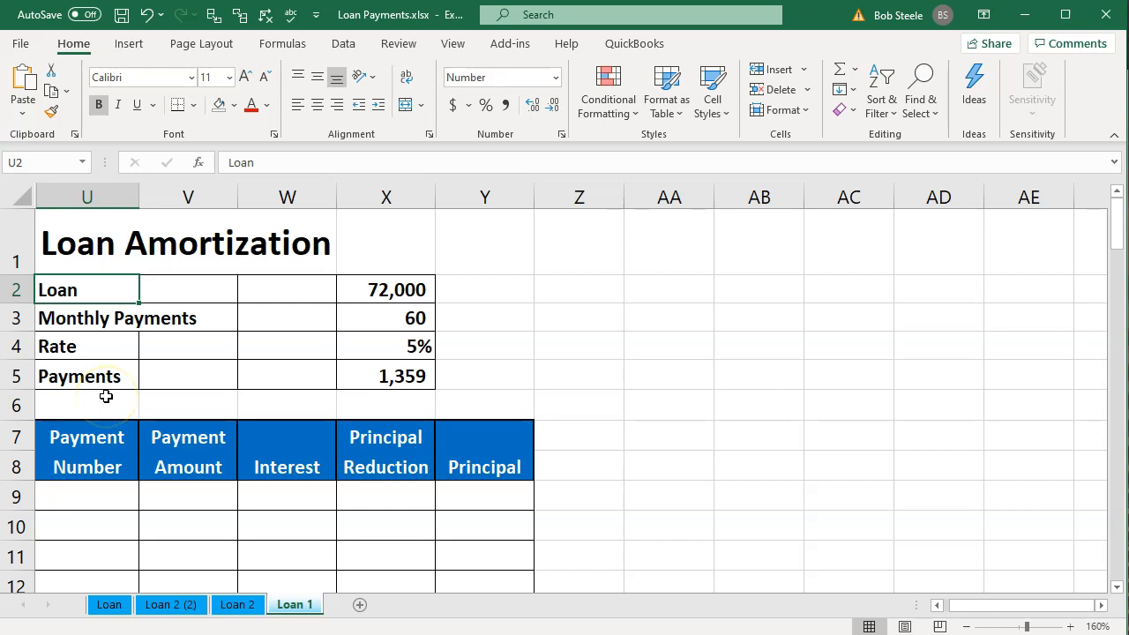
{"action": "key", "text": "Right"}
{"action": "key", "text": "Right"}
{"action": "key", "text": "Right"}
{"action": "key", "text": "Down"}
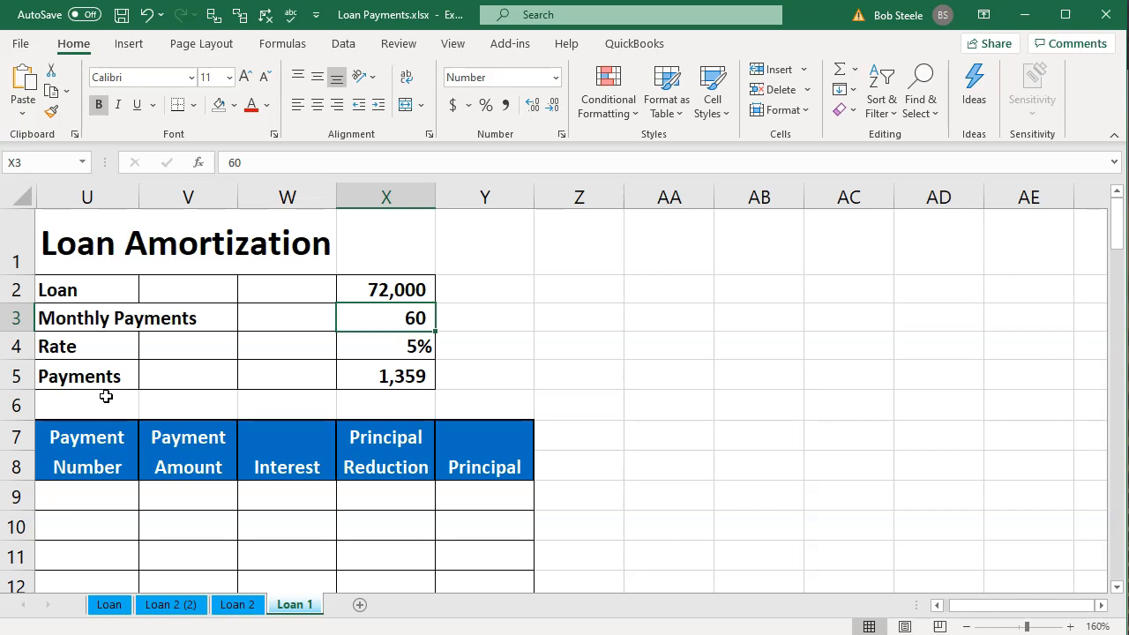
- Check the loan term in Calculator by dividing 60 by 5 and multiplying the result by 5
{"action": "key", "text": "alt+Tab"}
{"action": "left_click_drag", "start_coordinate": [1128, 200], "coordinate": [731, 189]}
{"action": "type", "text": "60/5"}
{"action": "key", "text": "Return"}
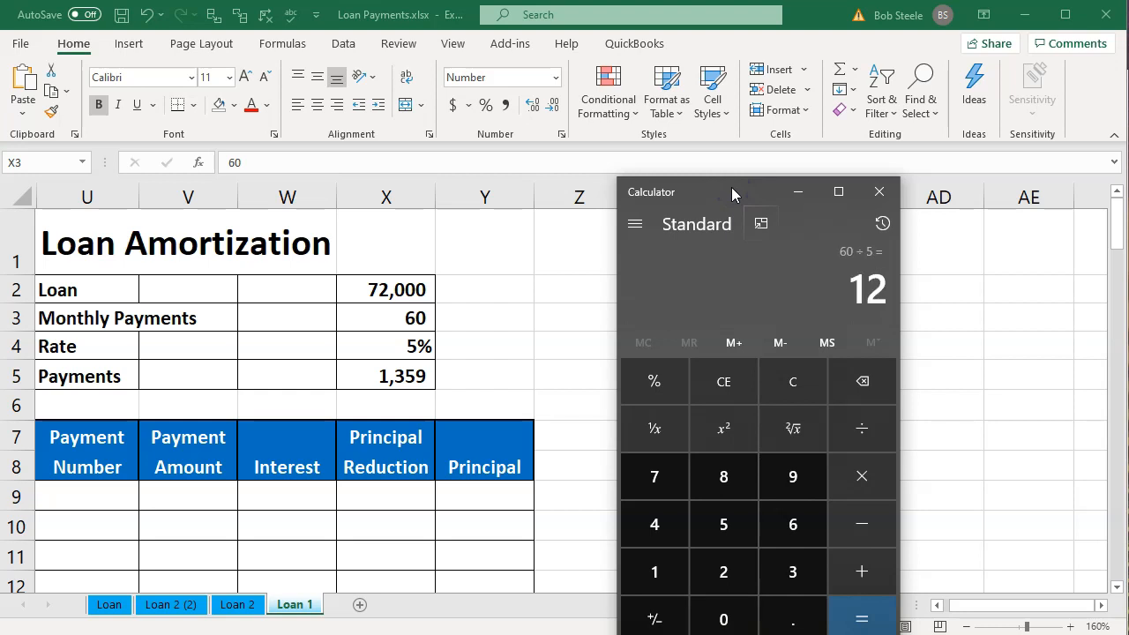
{"action": "type", "text": "*5"}
{"action": "key", "text": "Return"}
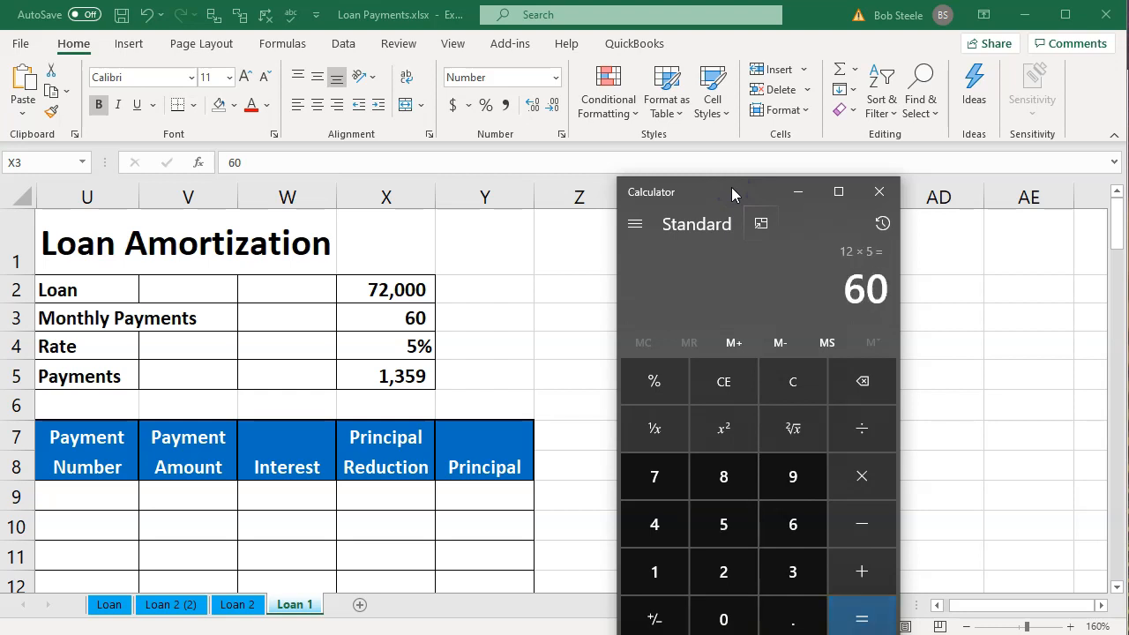
{"action": "left_click", "coordinate": [880, 192]}
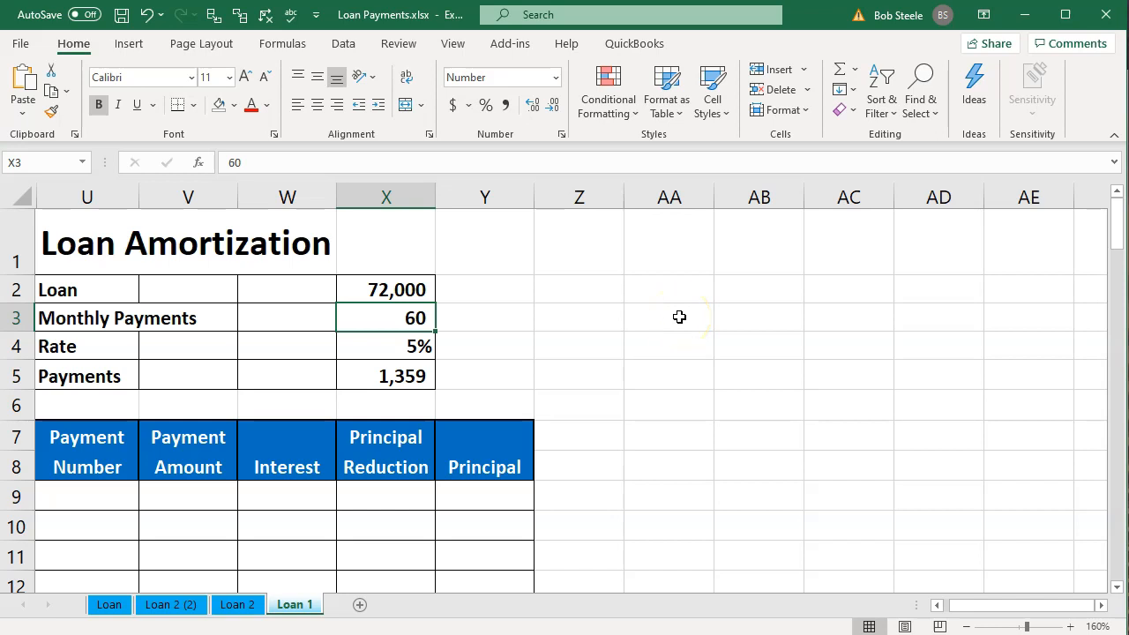
- Clear the Payments amount in X5 and insert the PMT function there, found by searching the functions for "Loan payment"
{"action": "key", "text": "Down"}
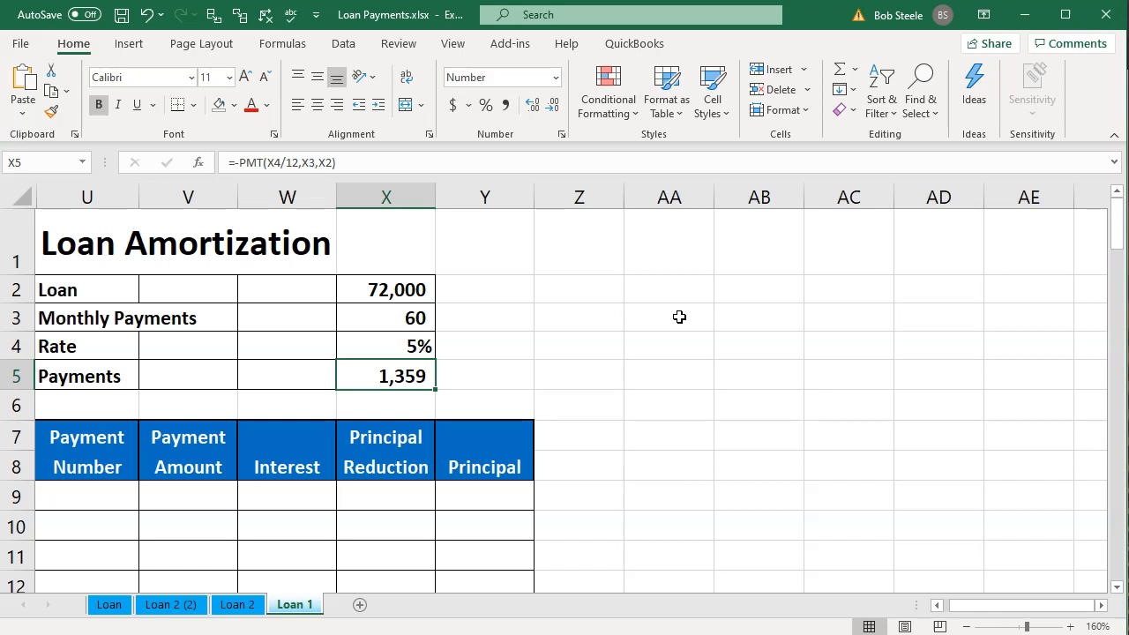
{"action": "key", "text": "Delete"}
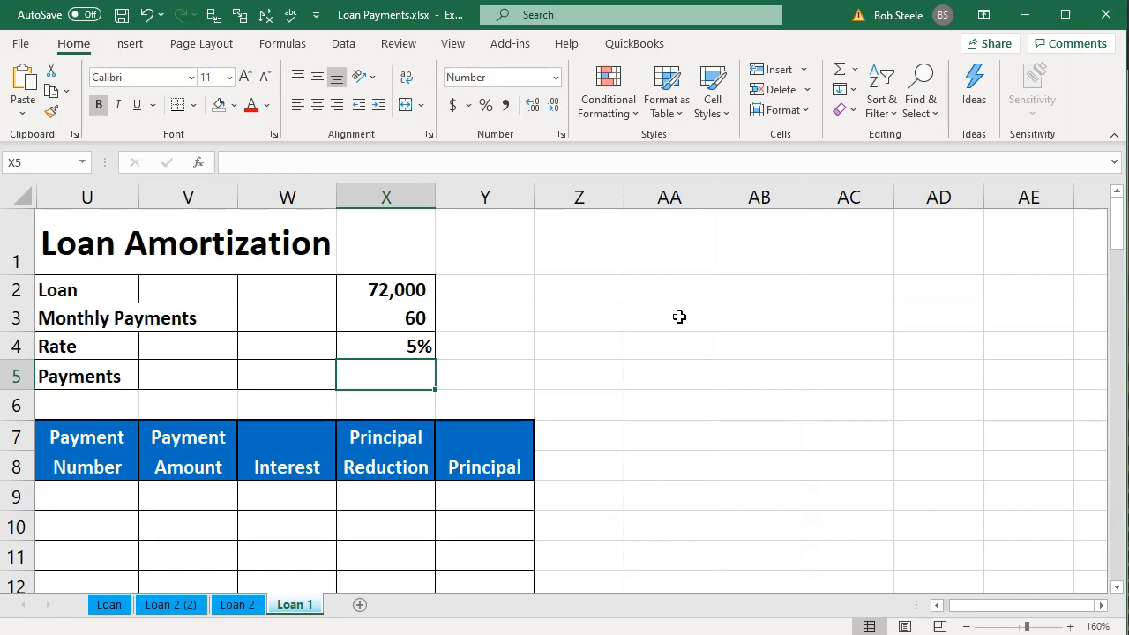
{"action": "left_click", "coordinate": [288, 49]}
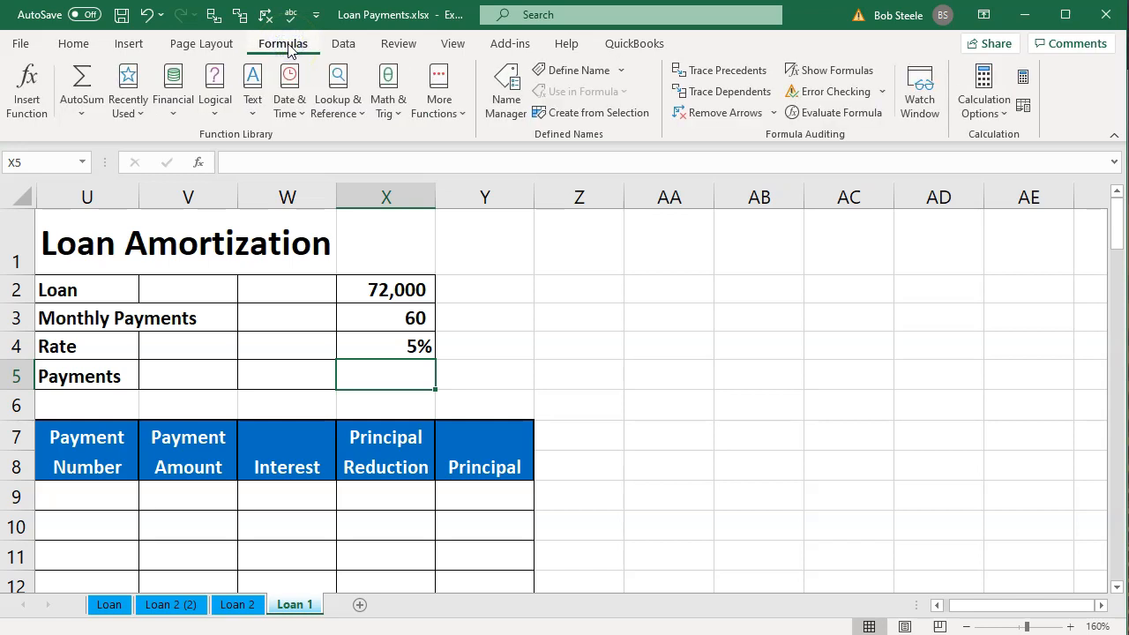
{"action": "left_click", "coordinate": [35, 110]}
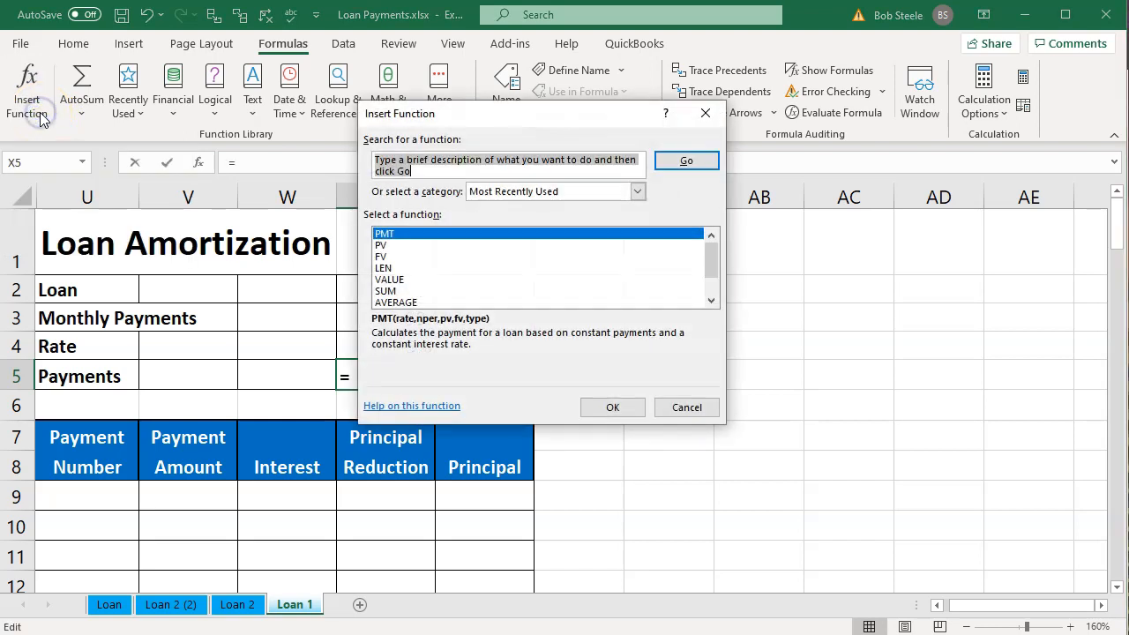
{"action": "left_click_drag", "start_coordinate": [491, 113], "coordinate": [706, 195]}
{"action": "left_click", "coordinate": [645, 246]}
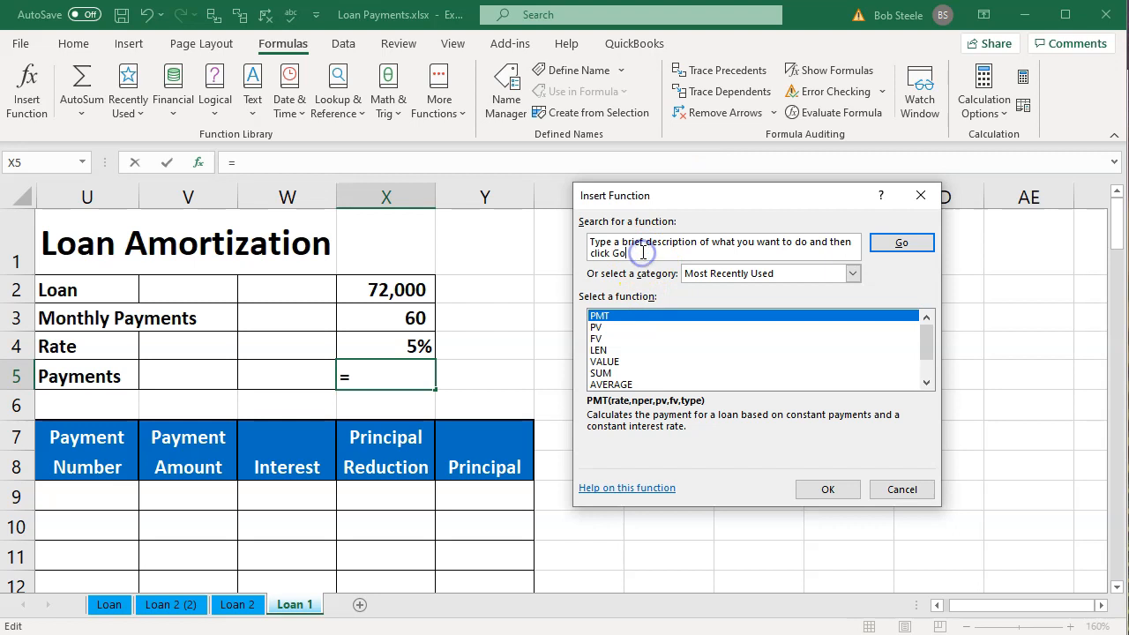
{"action": "type", "text": "Loa"}
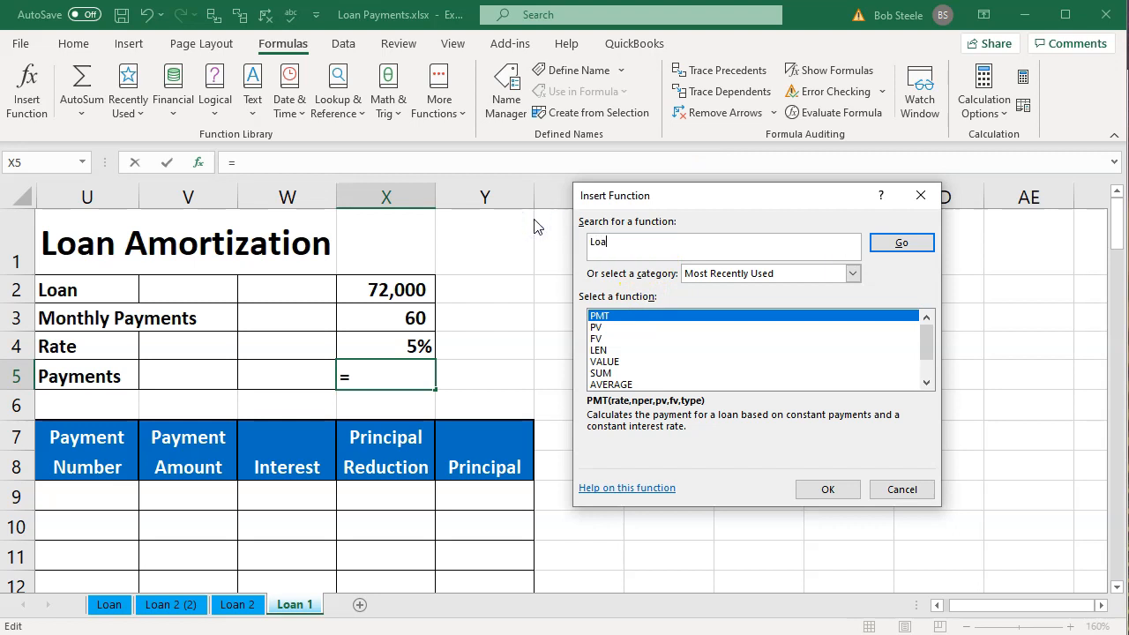
{"action": "type", "text": "n payment"}
{"action": "key", "text": "Return"}
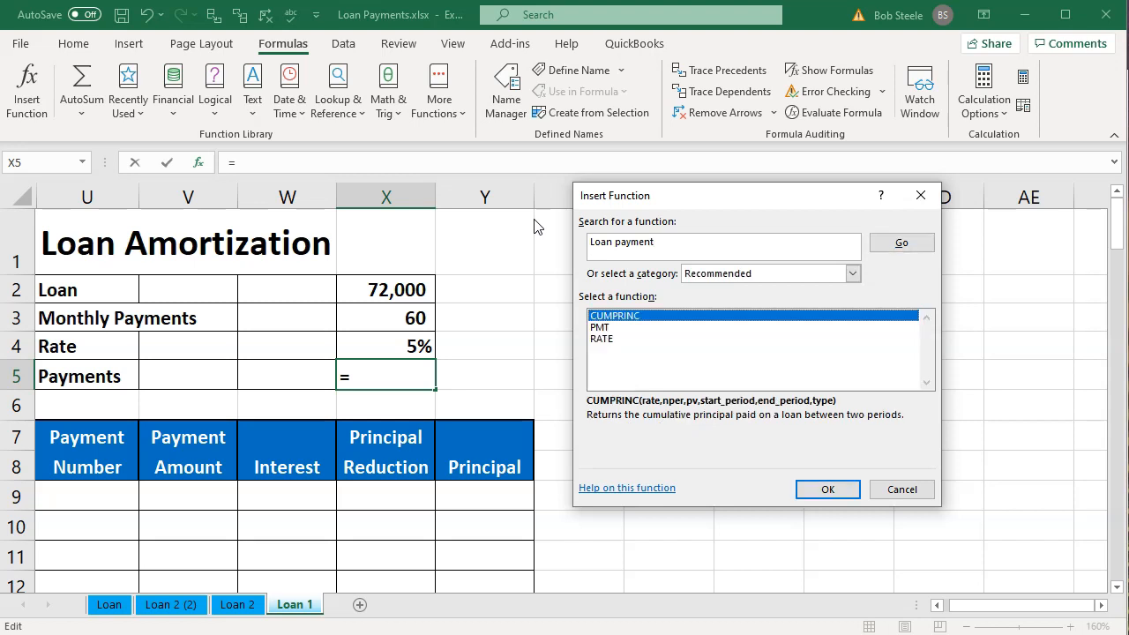
{"action": "left_click", "coordinate": [602, 328]}
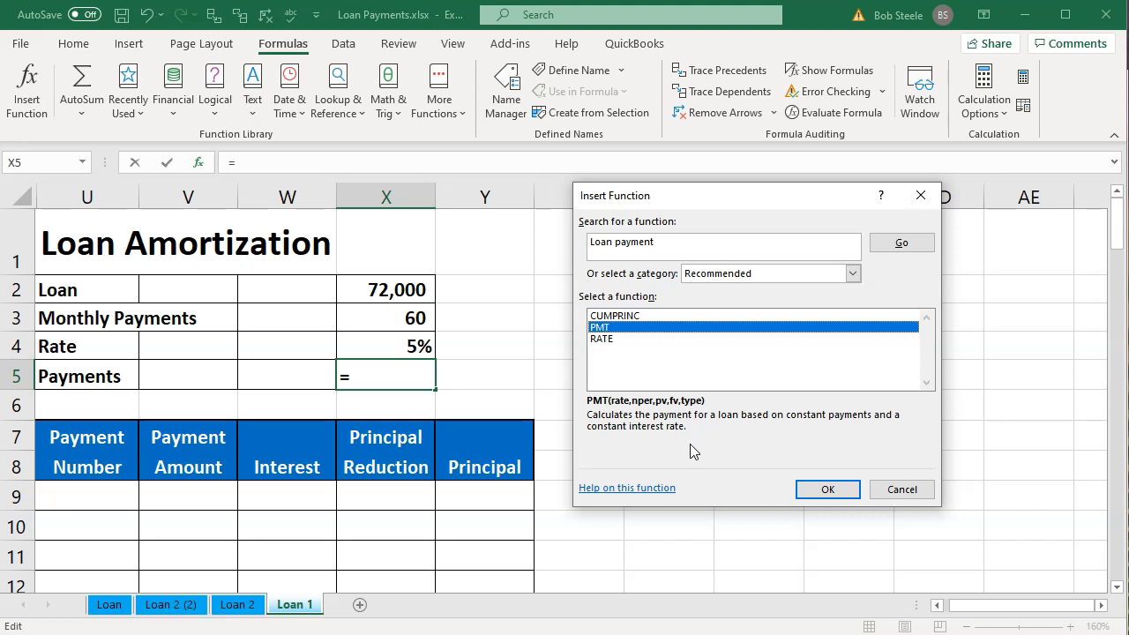
{"action": "left_click", "coordinate": [828, 490]}
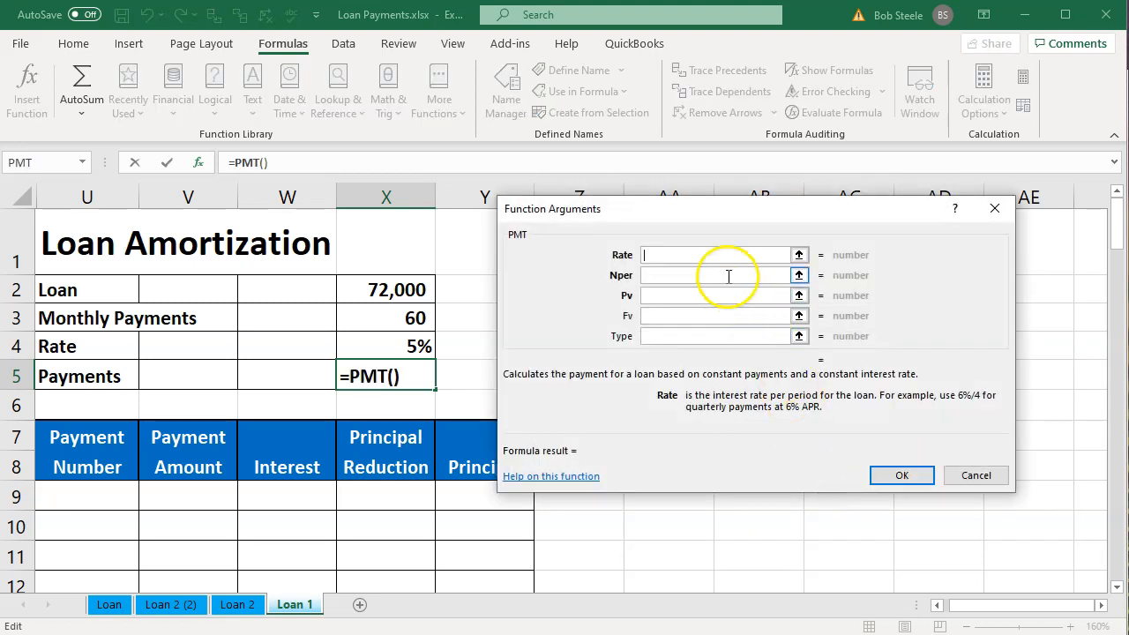
- Set the PMT arguments to Rate X4/12, Nper X3 and Pv X2, and apply the function
{"action": "left_click_drag", "start_coordinate": [660, 221], "coordinate": [646, 221]}
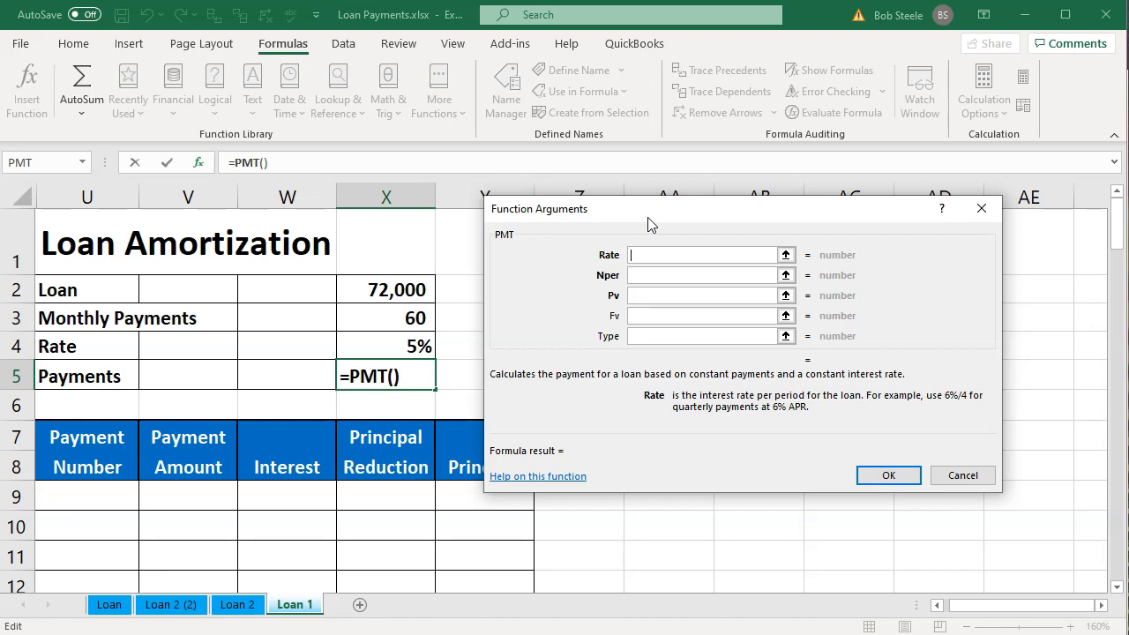
{"action": "left_click", "coordinate": [424, 347]}
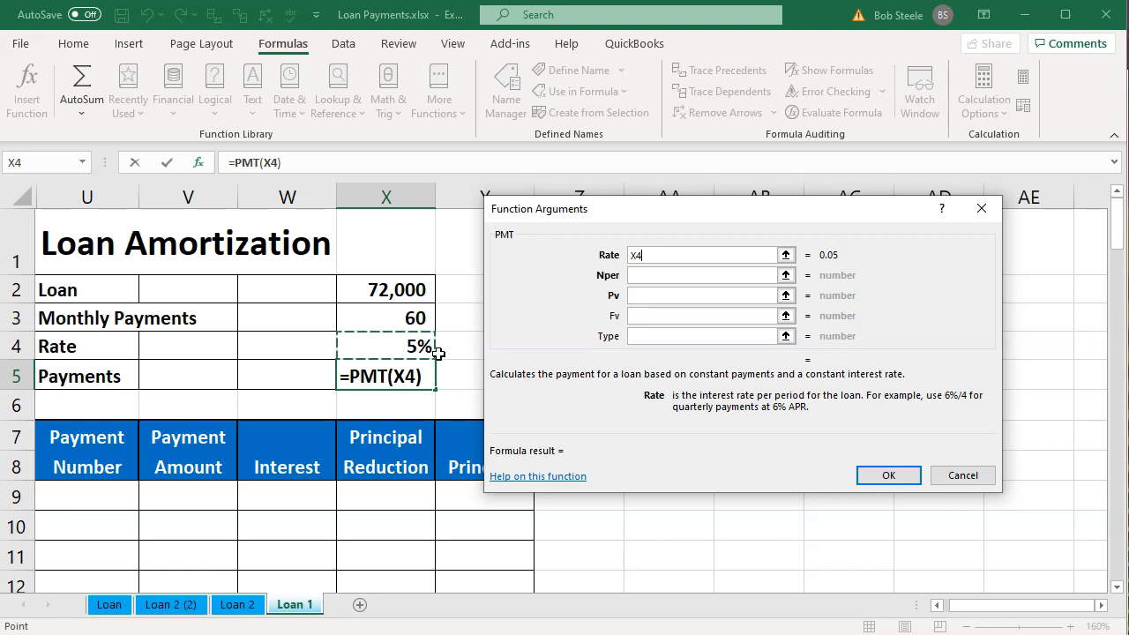
{"action": "type", "text": "/12"}
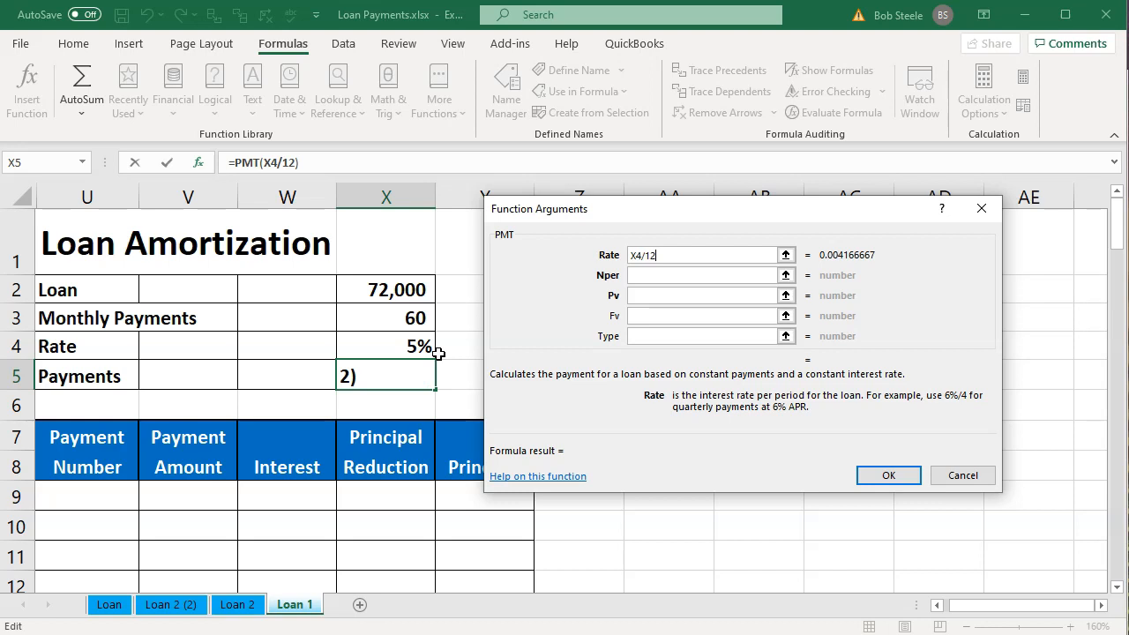
{"action": "left_click", "coordinate": [644, 275]}
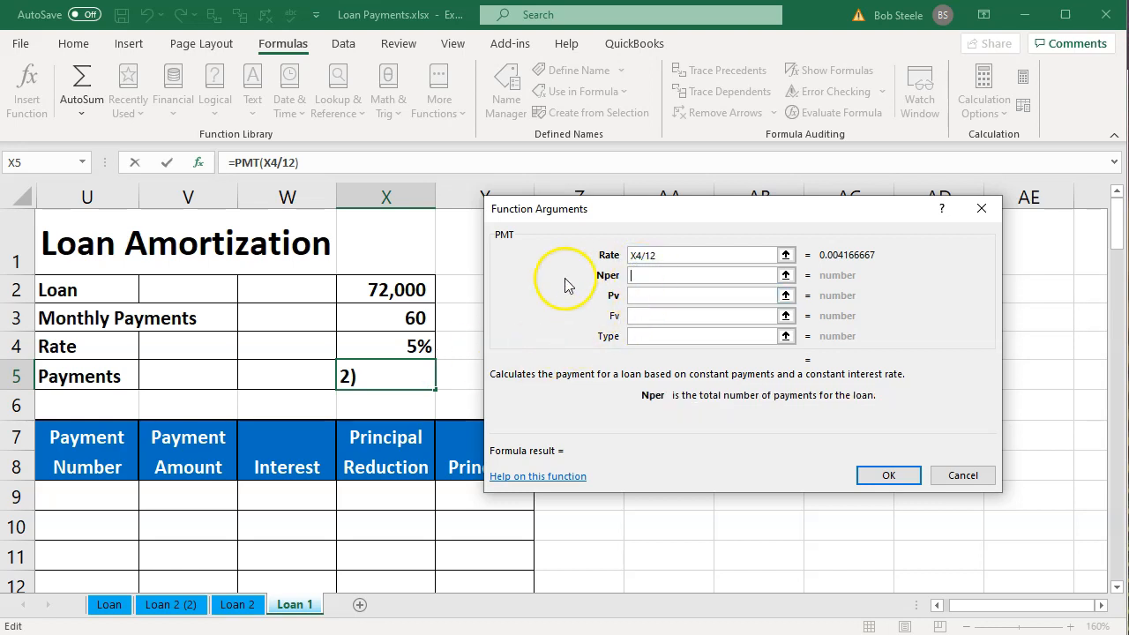
{"action": "left_click", "coordinate": [406, 316]}
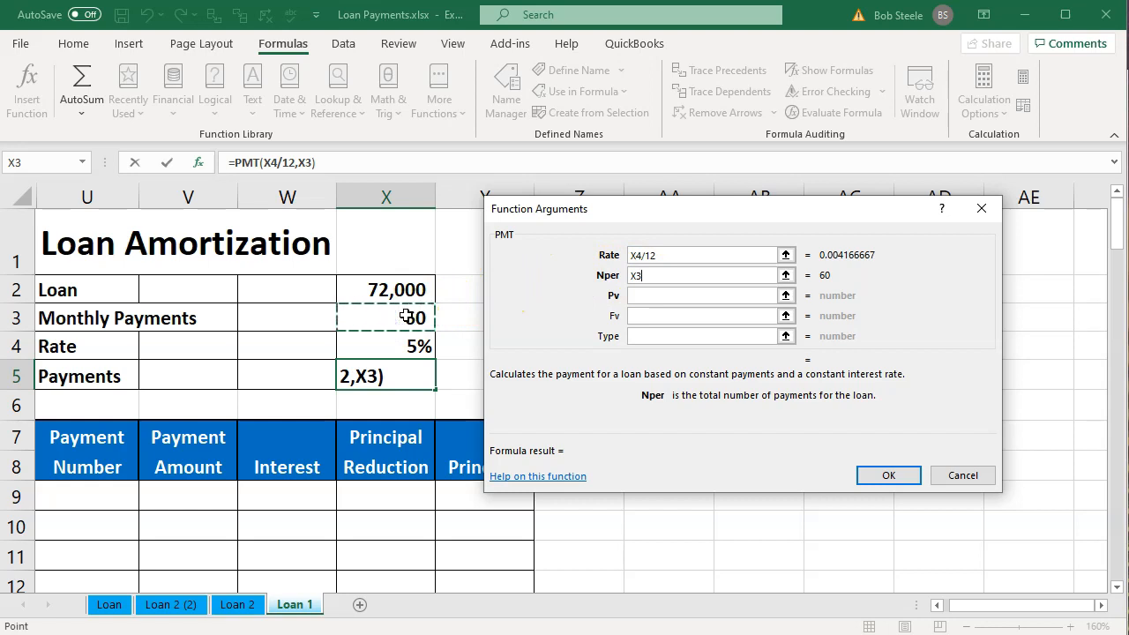
{"action": "left_click", "coordinate": [641, 314]}
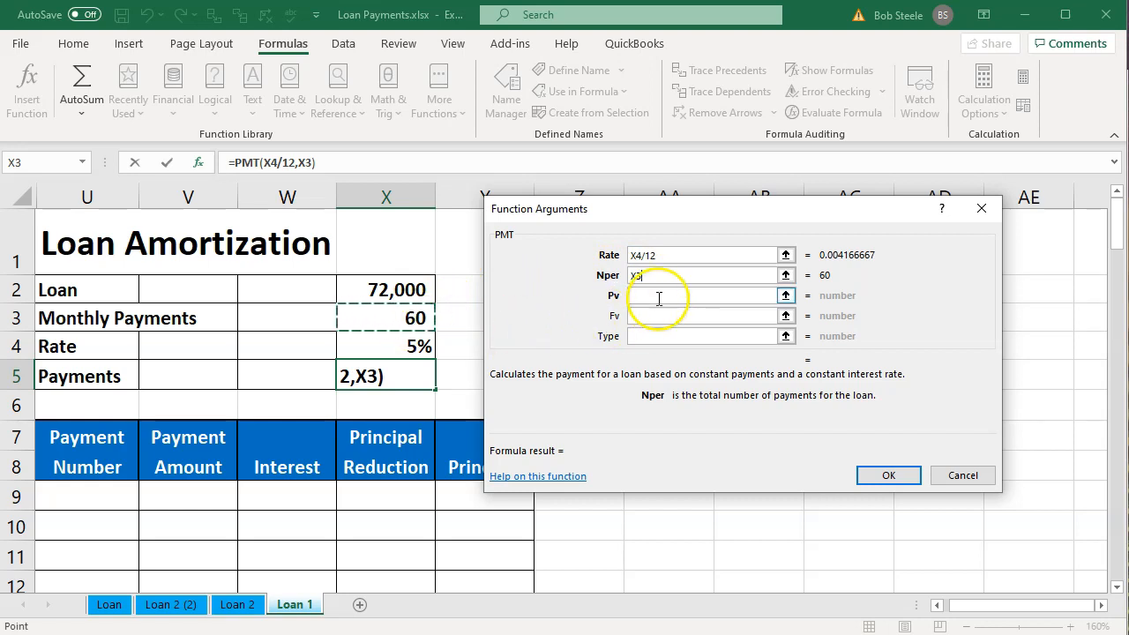
{"action": "left_click", "coordinate": [659, 297]}
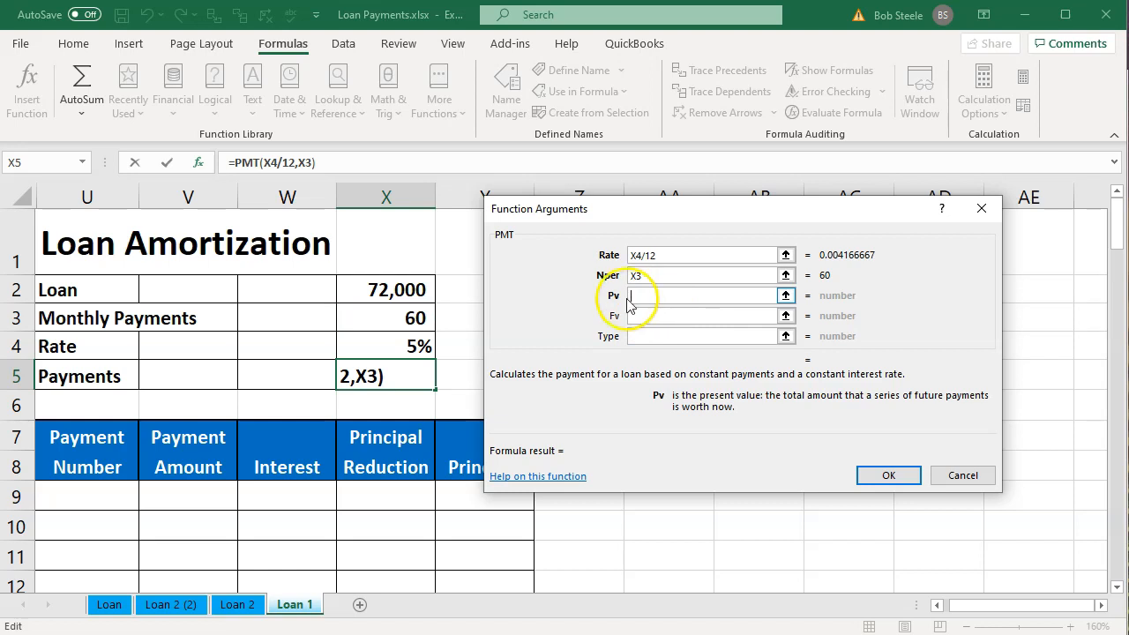
{"action": "left_click", "coordinate": [379, 291]}
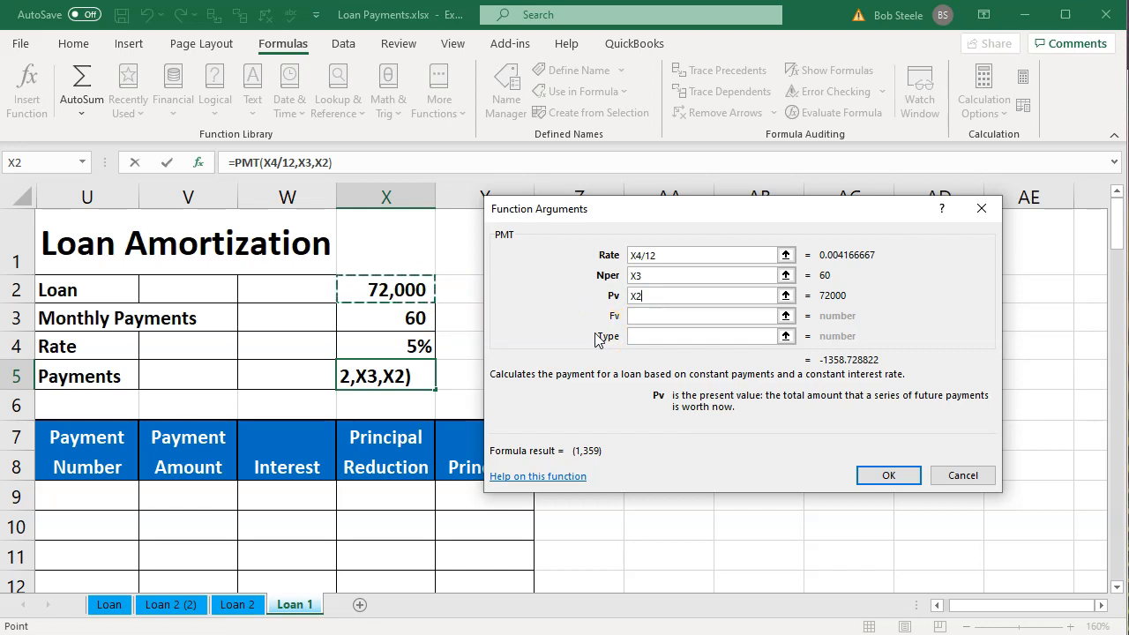
{"action": "left_click", "coordinate": [878, 477]}
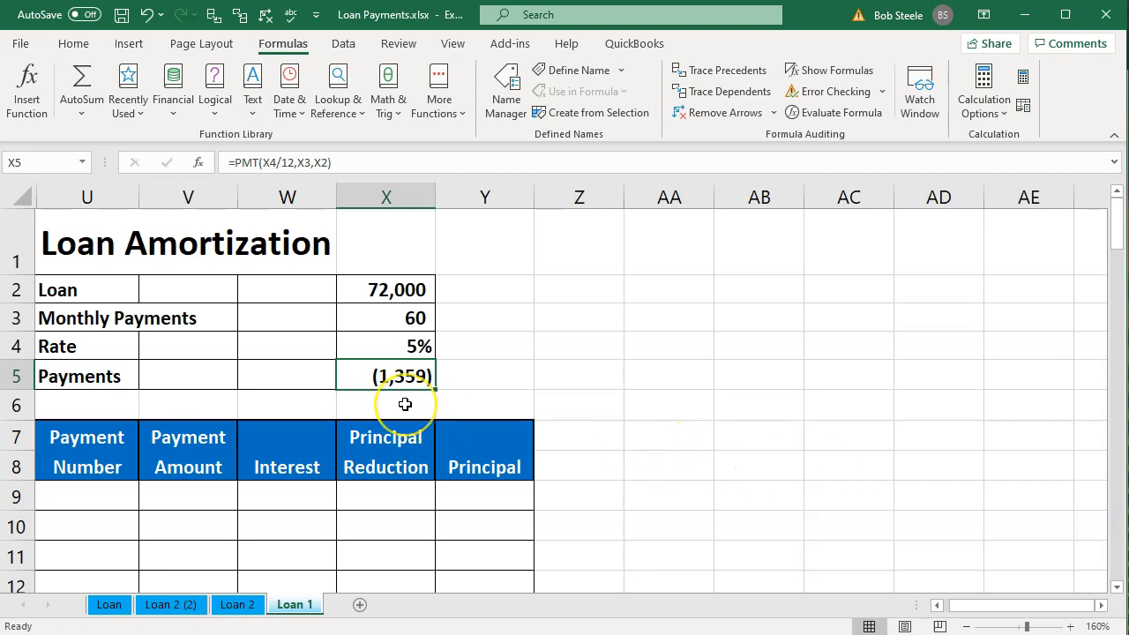
- Reverse the sign of the payment in X5 by changing its formula to =-PMT(X4/12,X3,X2)
{"action": "double_click", "coordinate": [366, 372]}
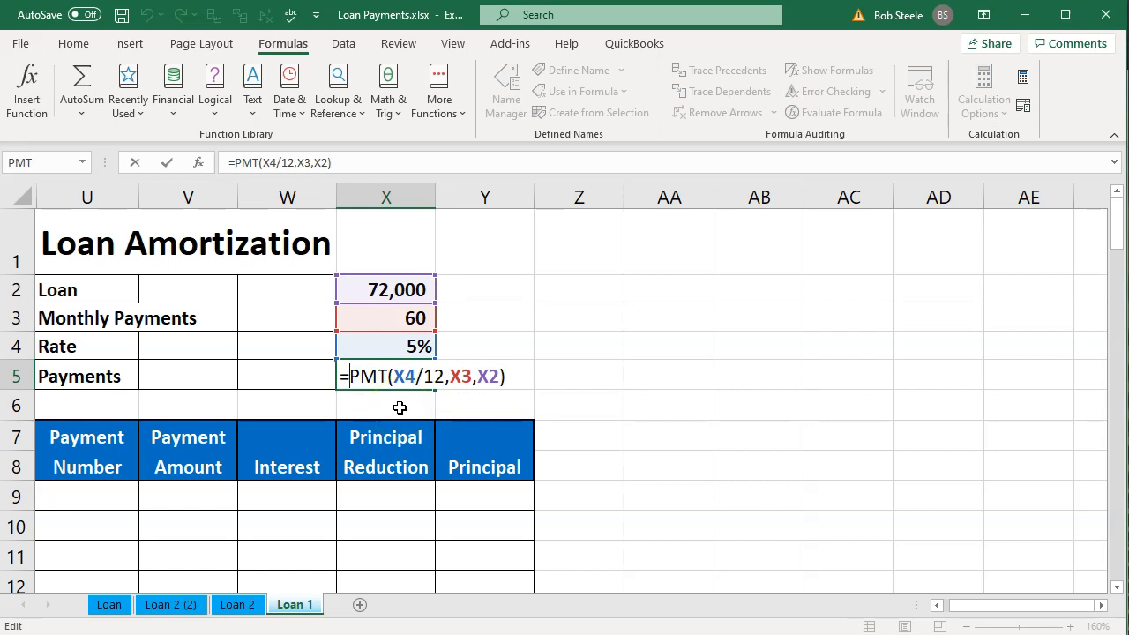
{"action": "type", "text": "-"}
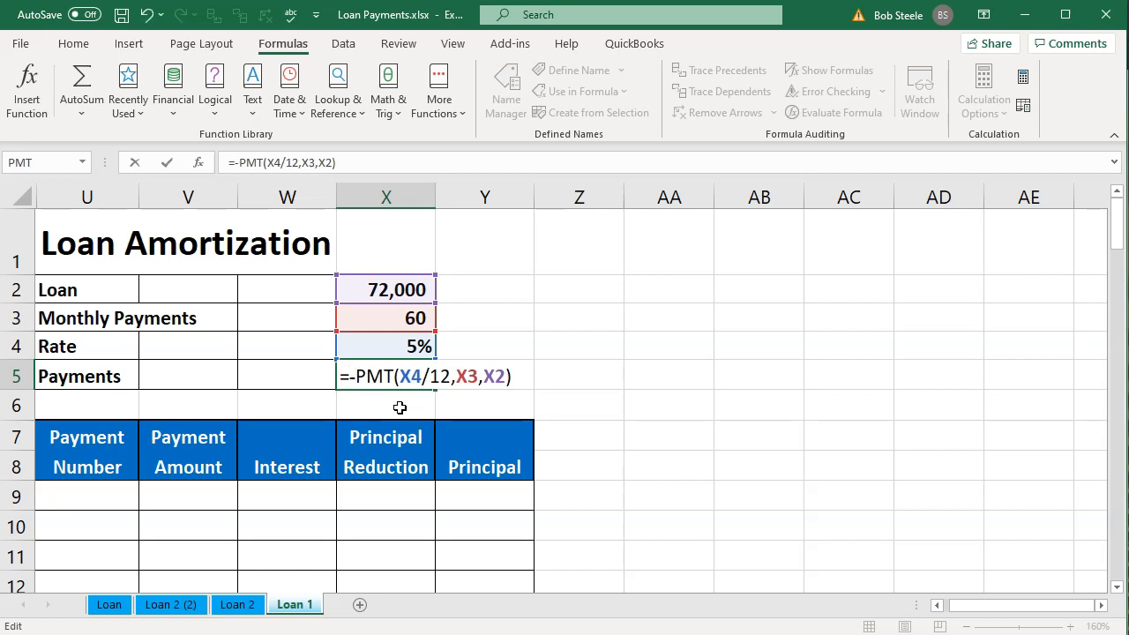
{"action": "key", "text": "Return"}
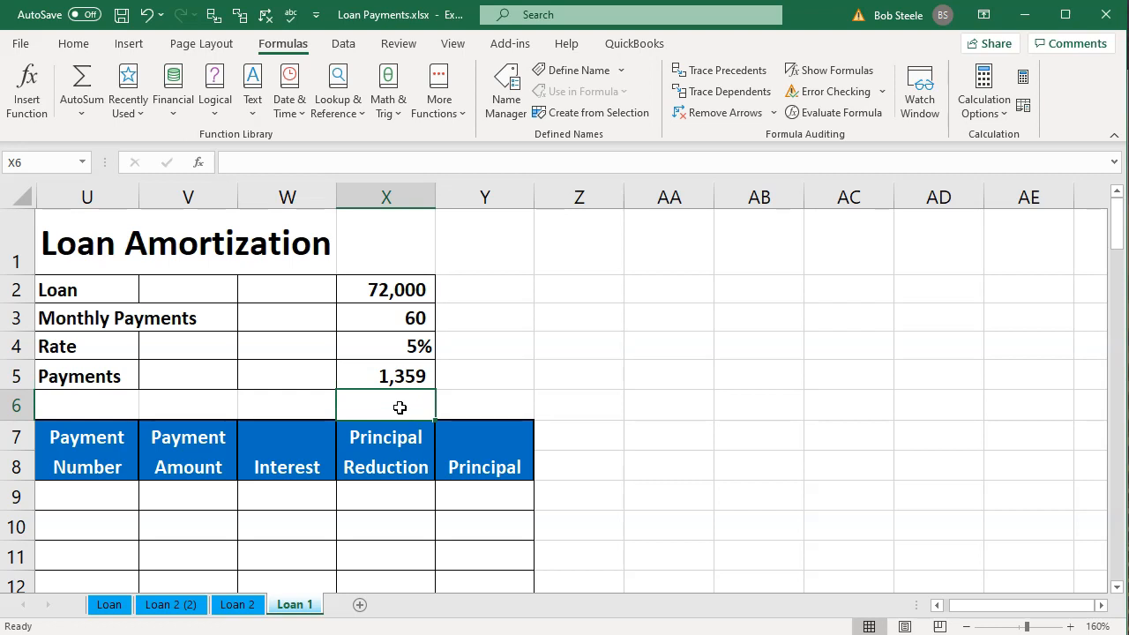
{"action": "left_click", "coordinate": [411, 374]}
{"action": "left_click", "coordinate": [411, 346]}
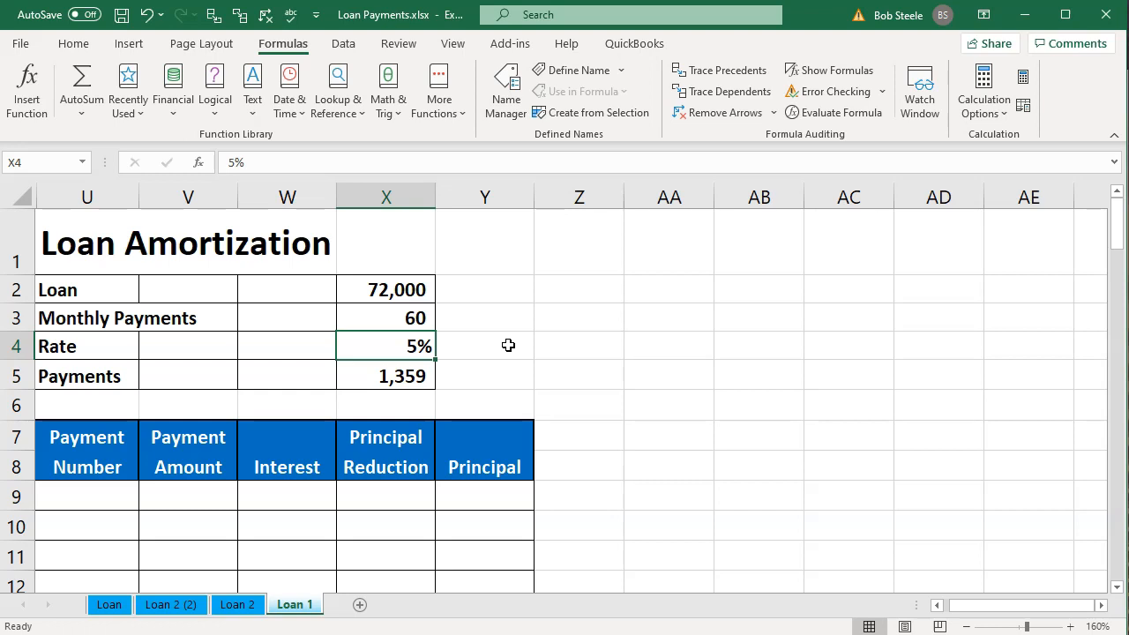
{"action": "key", "text": "Down"}
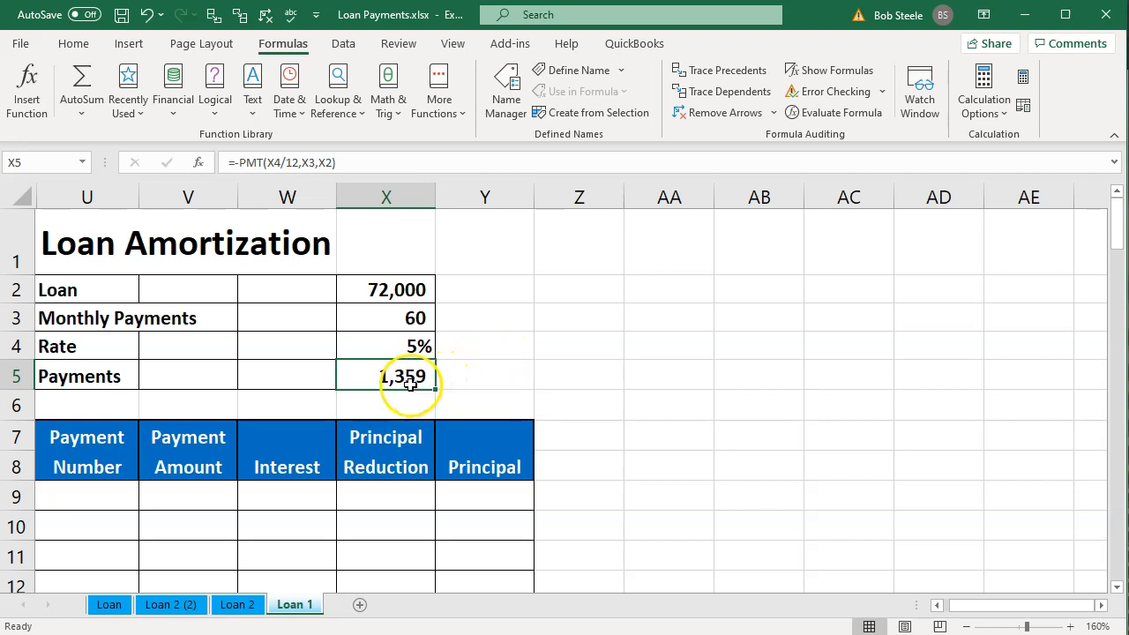
- Review the rate, number of monthly payments and loan amount in X4, X3 and X2
{"action": "left_click", "coordinate": [399, 346]}
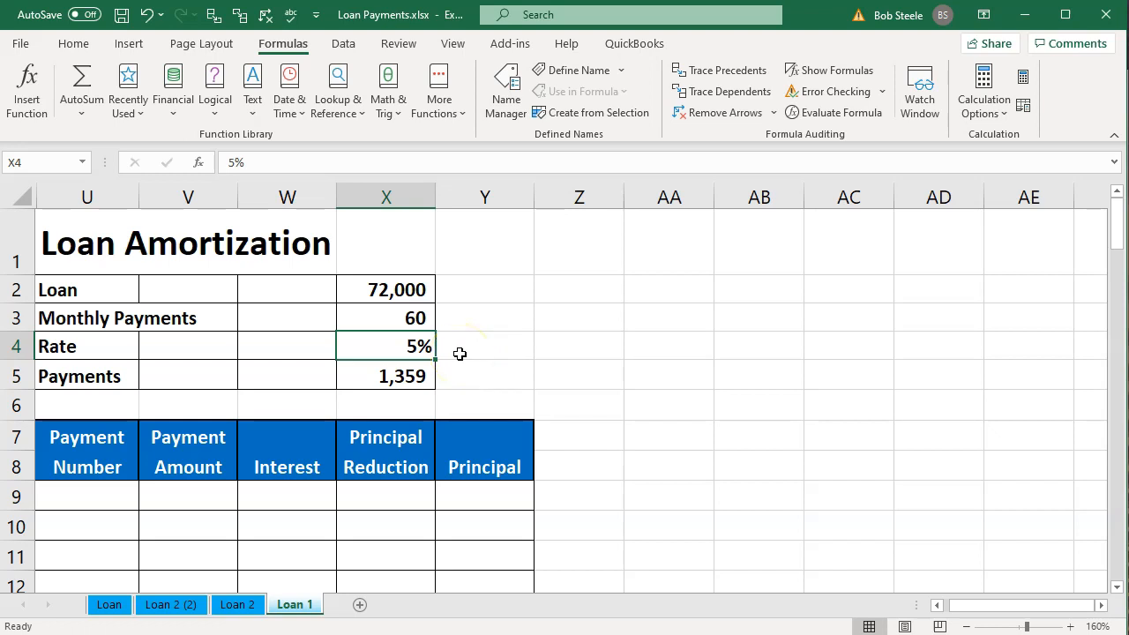
{"action": "left_click", "coordinate": [439, 378]}
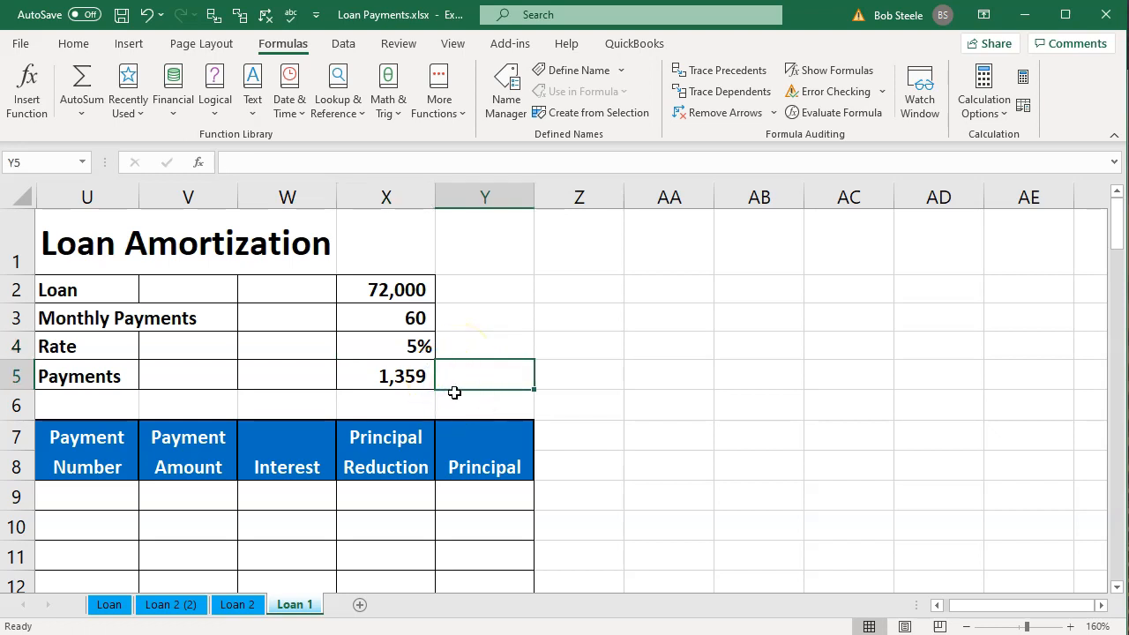
{"action": "key", "text": "Up"}
{"action": "key", "text": "Up"}
{"action": "key", "text": "Left"}
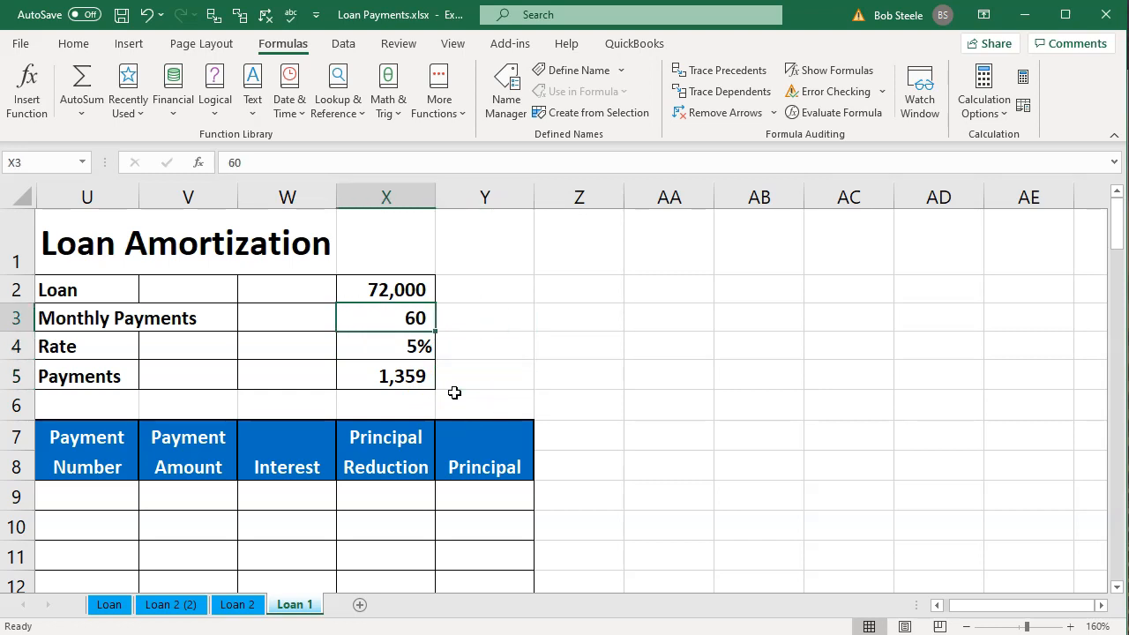
{"action": "key", "text": "Up"}
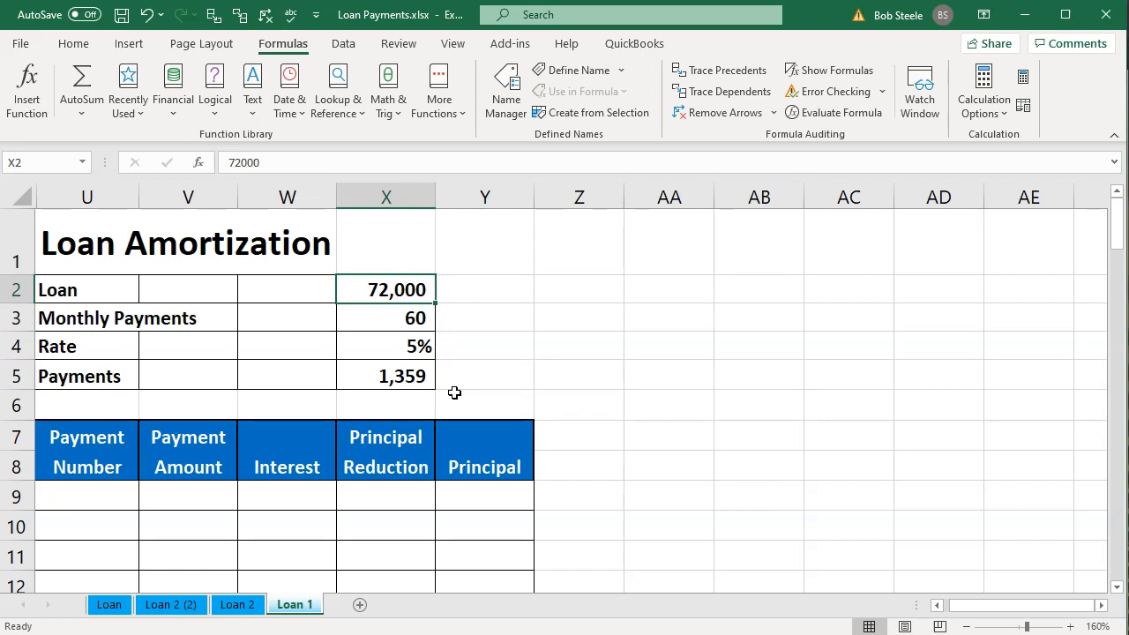
- Clear the rate in X4 and check the payment formula in X5 that depends on it
{"action": "key", "text": "Down"}
{"action": "key", "text": "Down"}
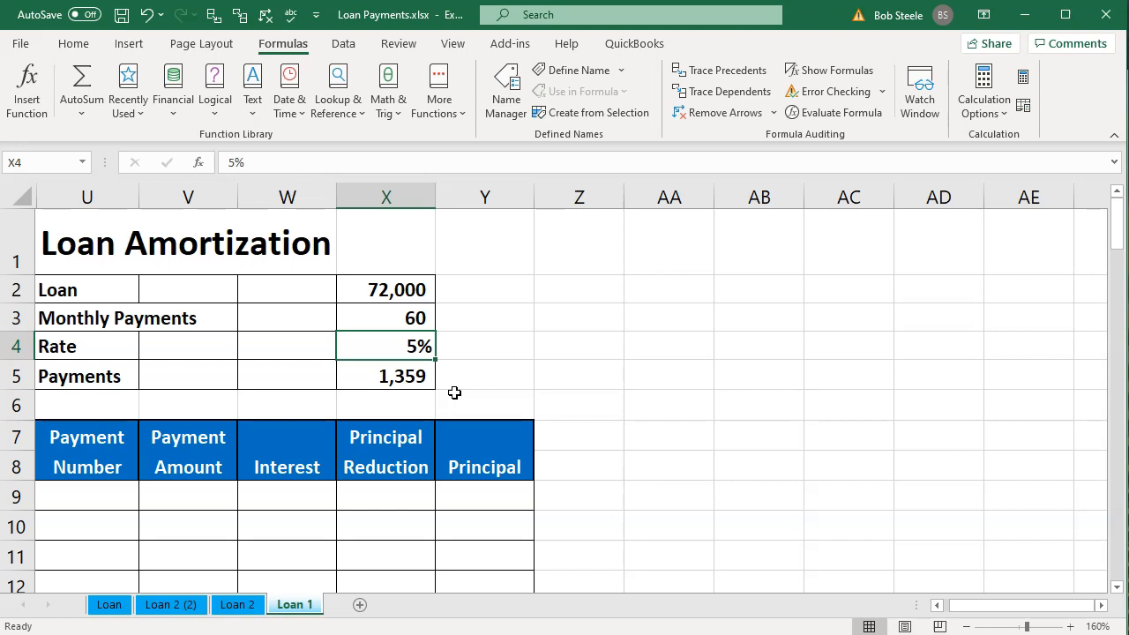
{"action": "key", "text": "Delete"}
{"action": "key", "text": "Right"}
{"action": "key", "text": "Right"}
{"action": "key", "text": "Down"}
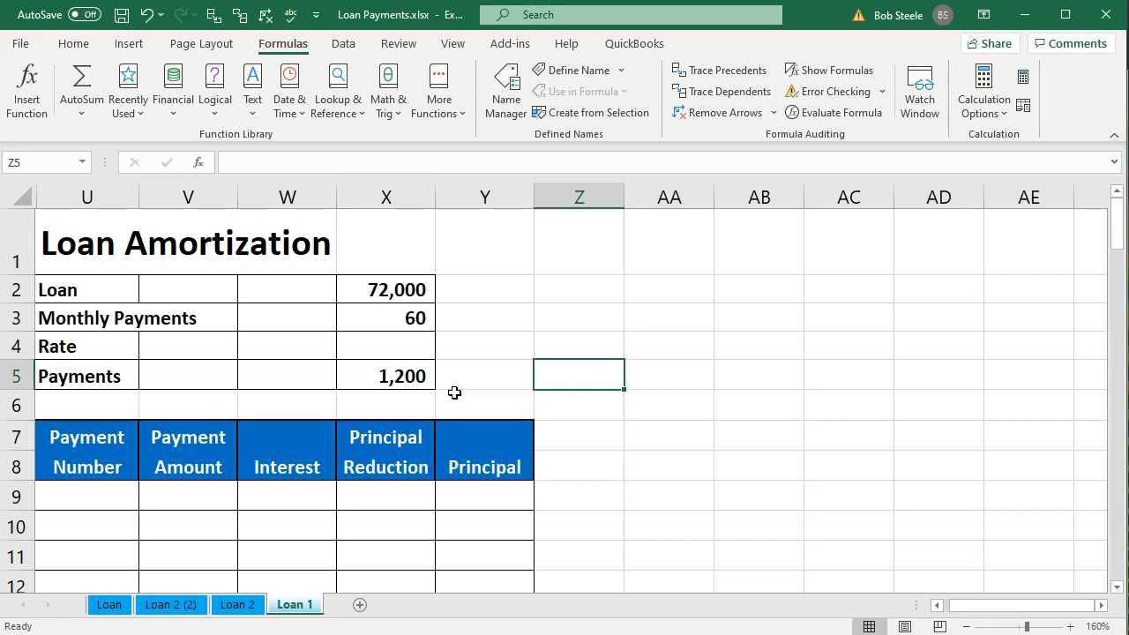
{"action": "key", "text": "Left"}
{"action": "key", "text": "Left"}
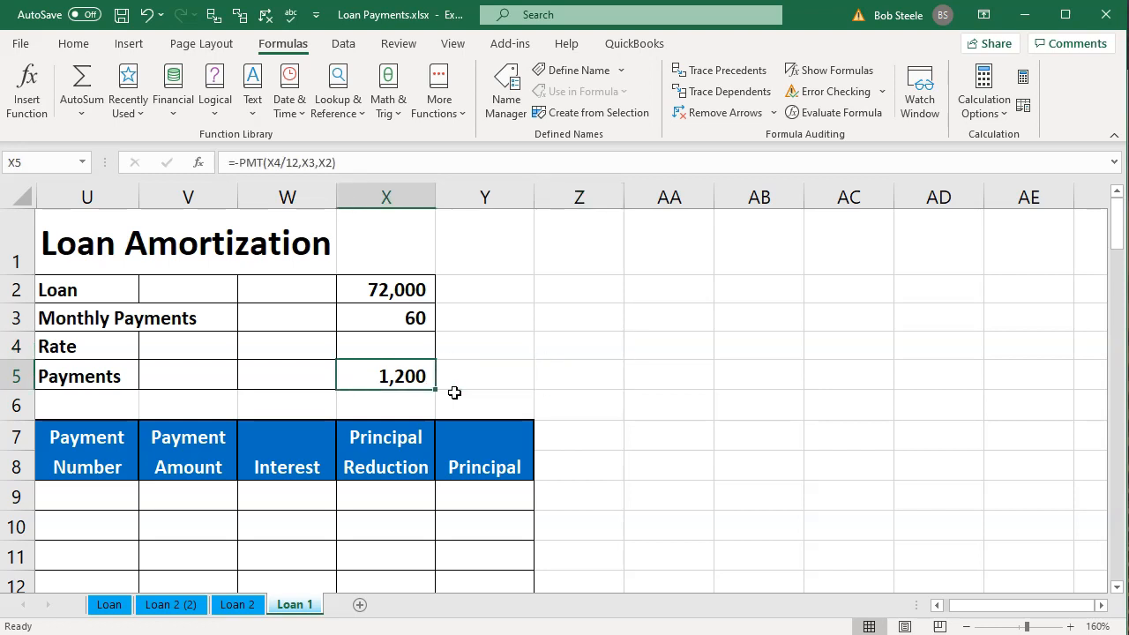
{"action": "double_click", "coordinate": [404, 376]}
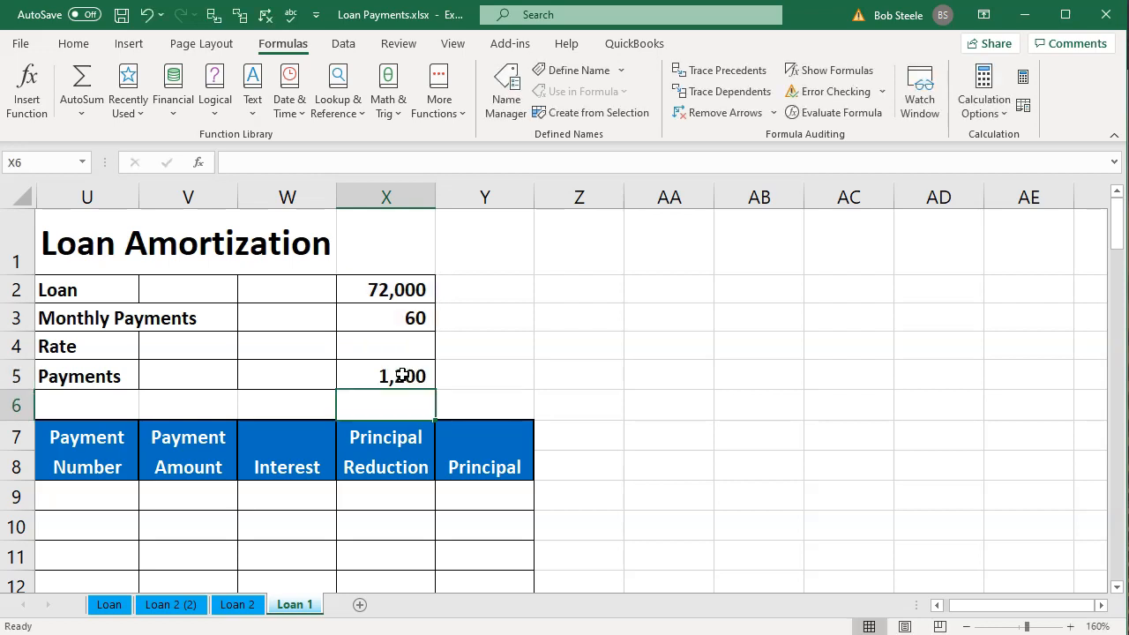
{"action": "left_click", "coordinate": [409, 348]}
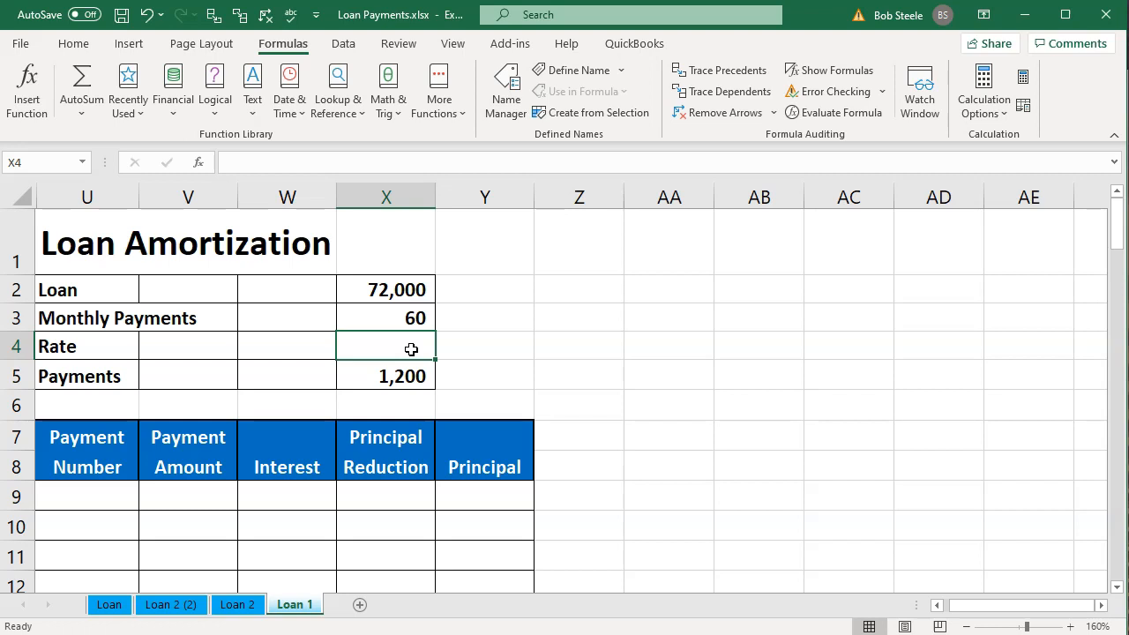
{"action": "key", "text": "Down"}
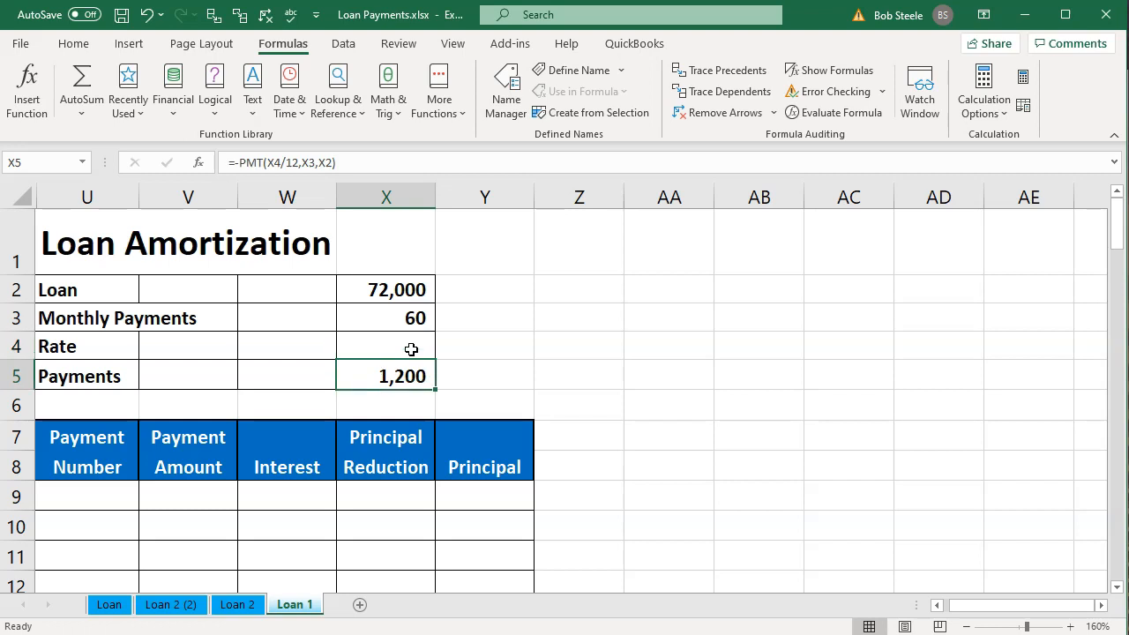
{"action": "left_click", "coordinate": [411, 349]}
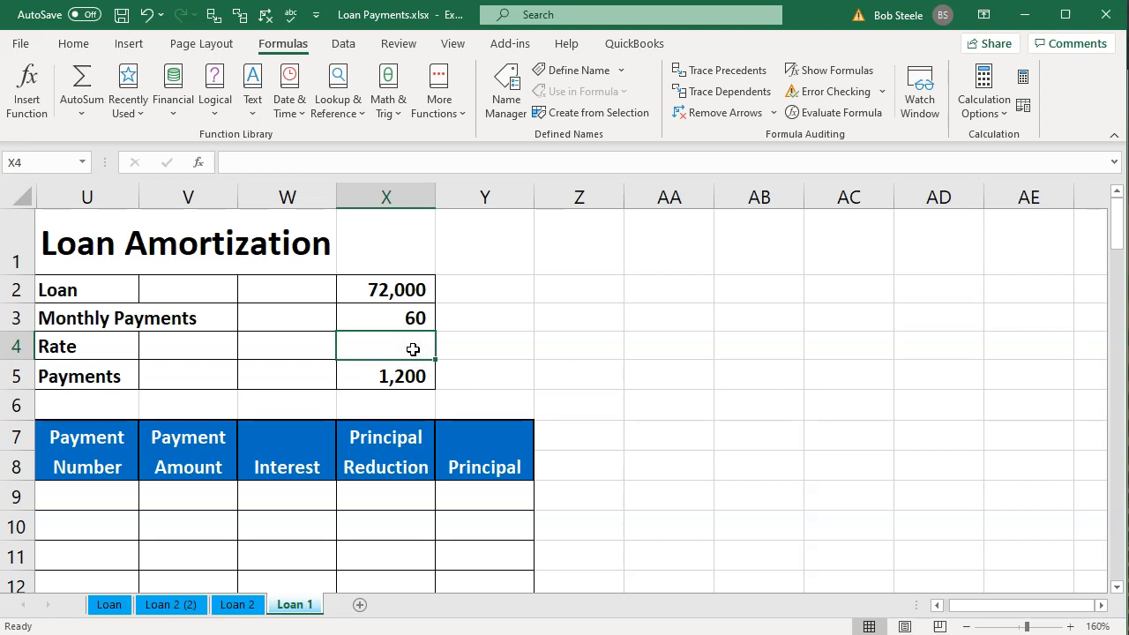
- Enter 1359 in Y5 as the known payment amount and inspect the PMT formula in X5
{"action": "left_click", "coordinate": [496, 378]}
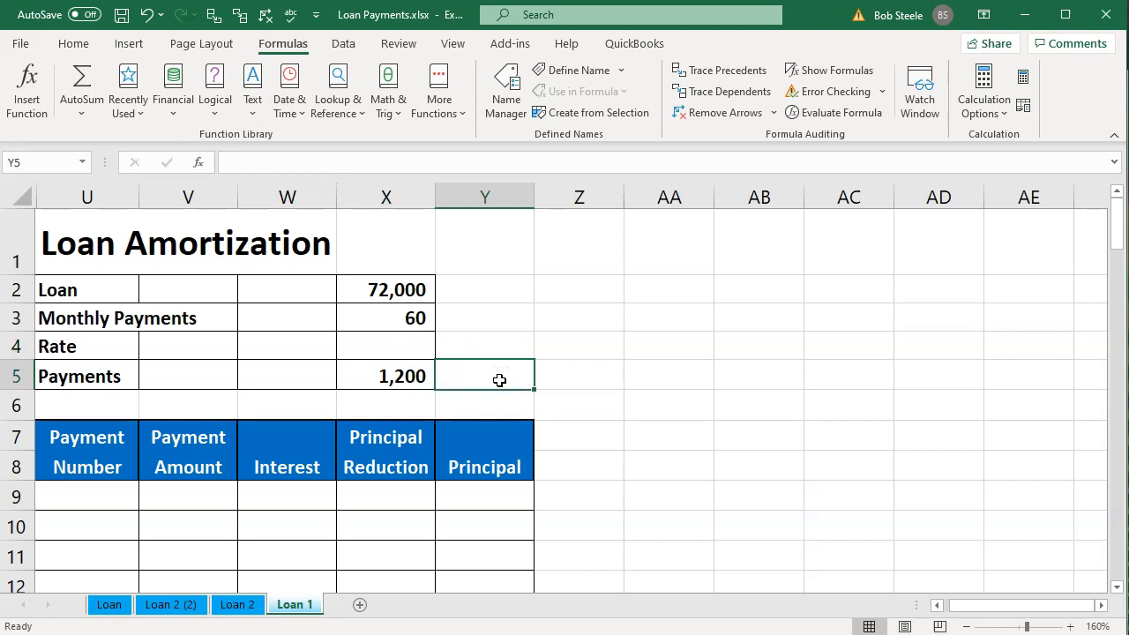
{"action": "type", "text": "1359"}
{"action": "key", "text": "Return"}
{"action": "left_click", "coordinate": [499, 379]}
{"action": "key", "text": "Left"}
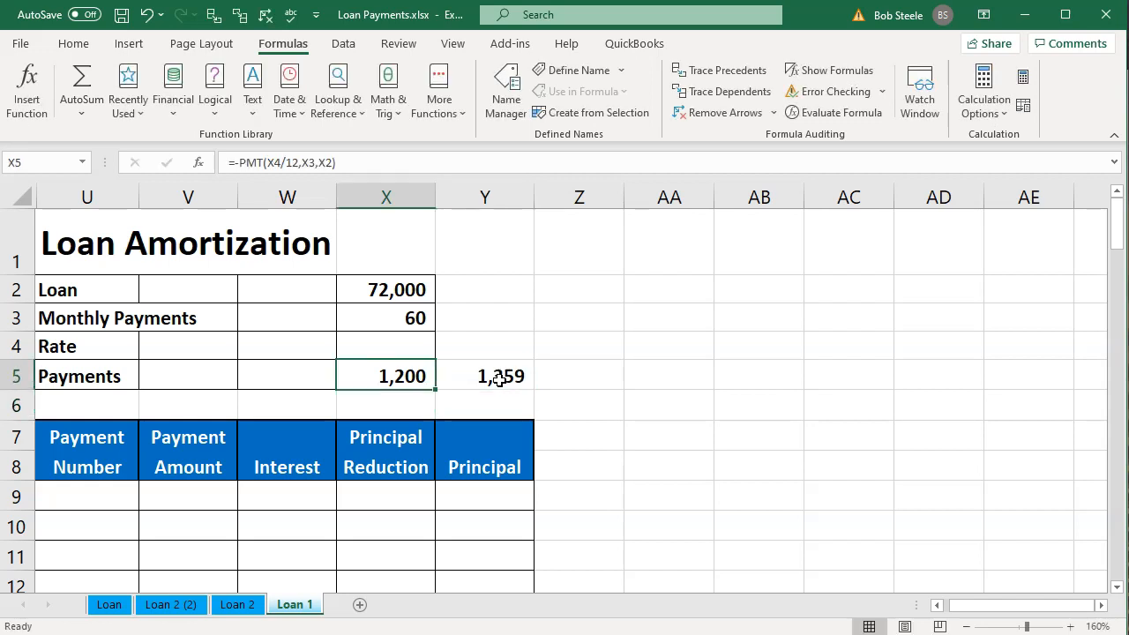
{"action": "double_click", "coordinate": [416, 379]}
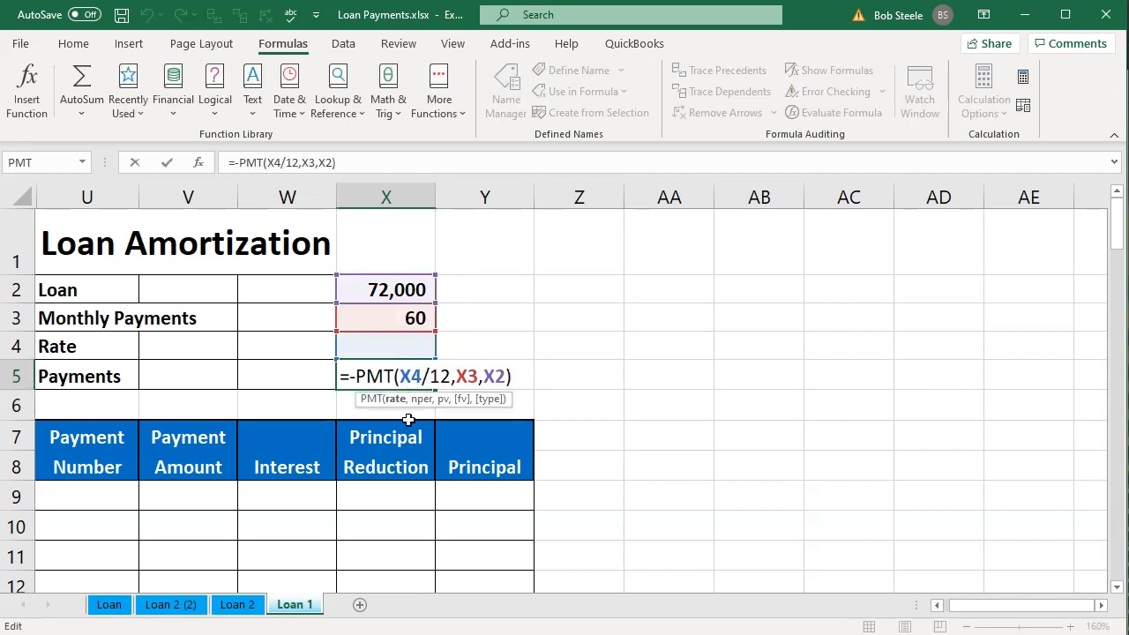
{"action": "key", "text": "Return"}
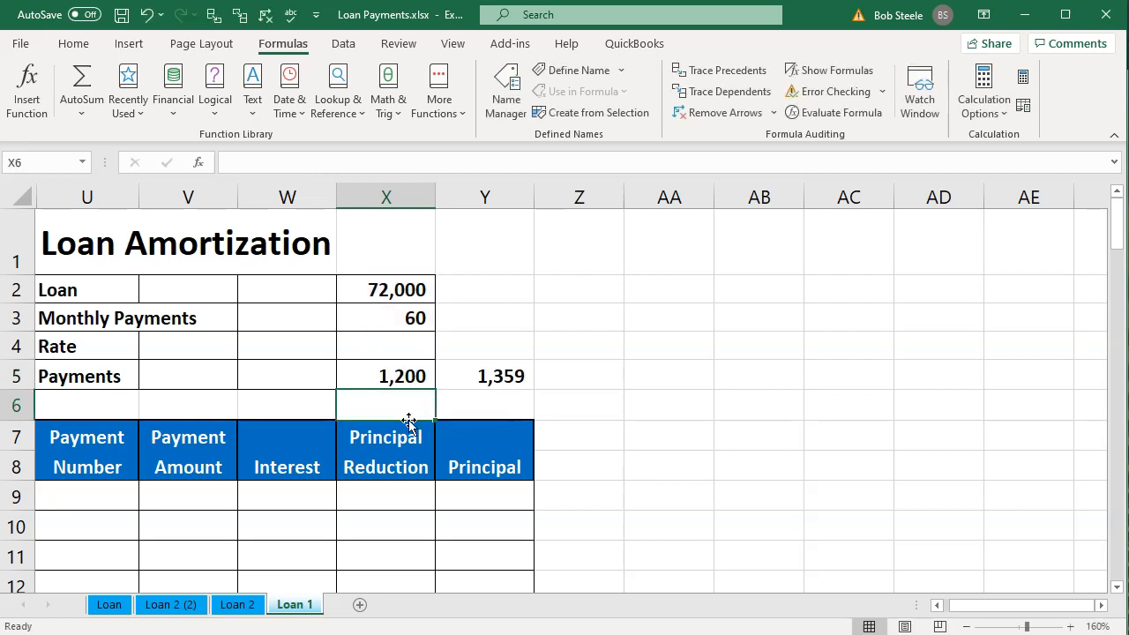
{"action": "left_click", "coordinate": [405, 348]}
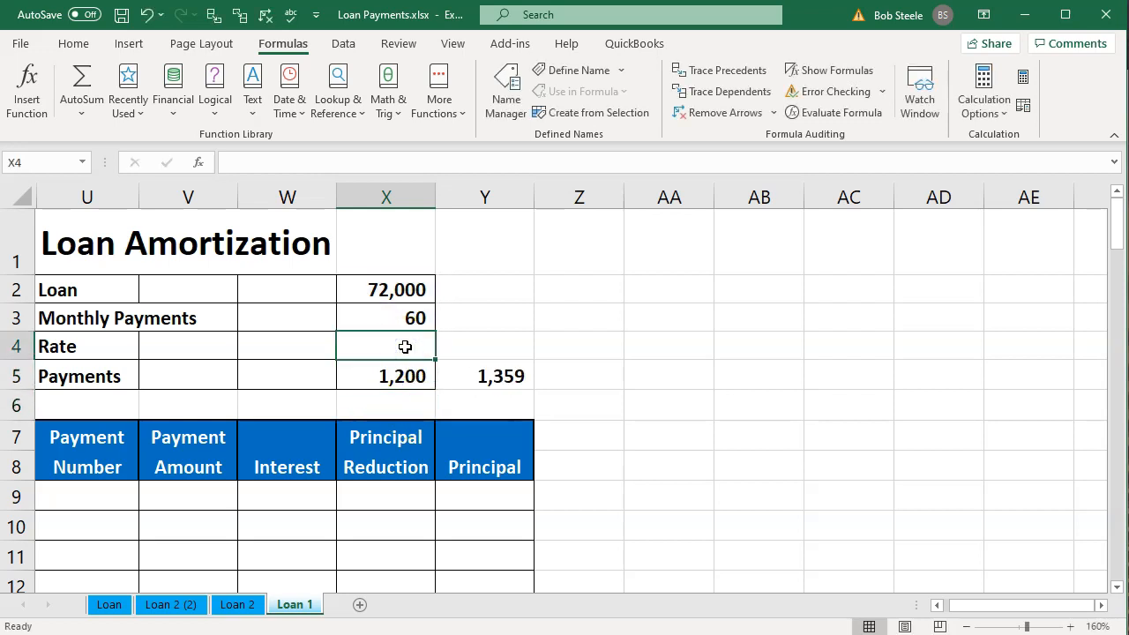
- Start a Goal Seek what-if analysis that sets cell X5 to the value 1359
{"action": "left_click", "coordinate": [591, 379]}
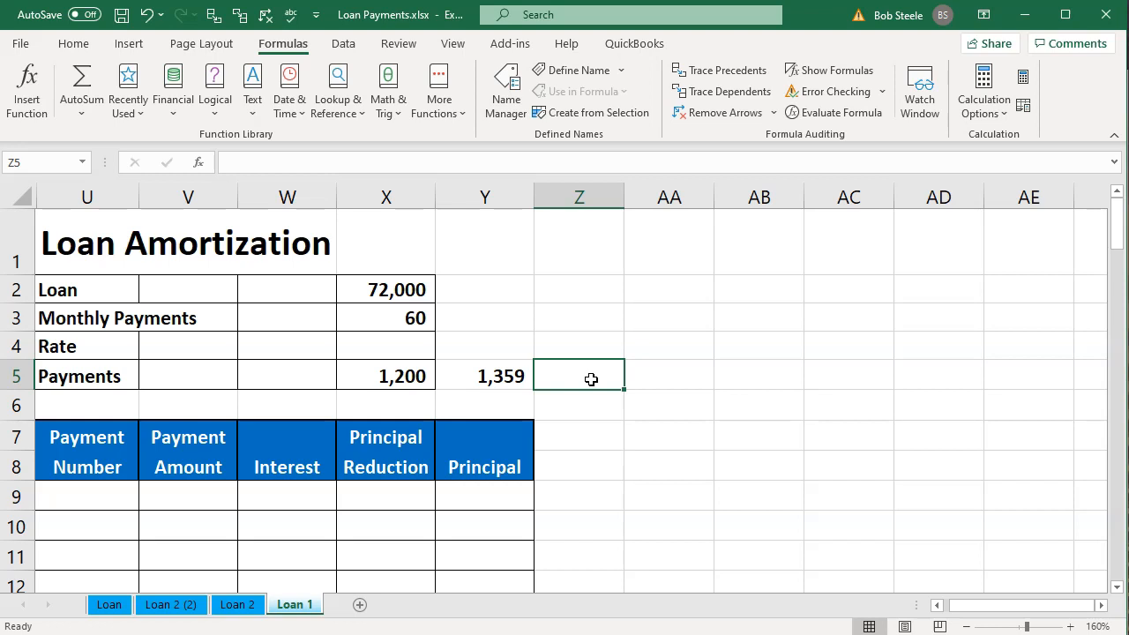
{"action": "left_click", "coordinate": [343, 44]}
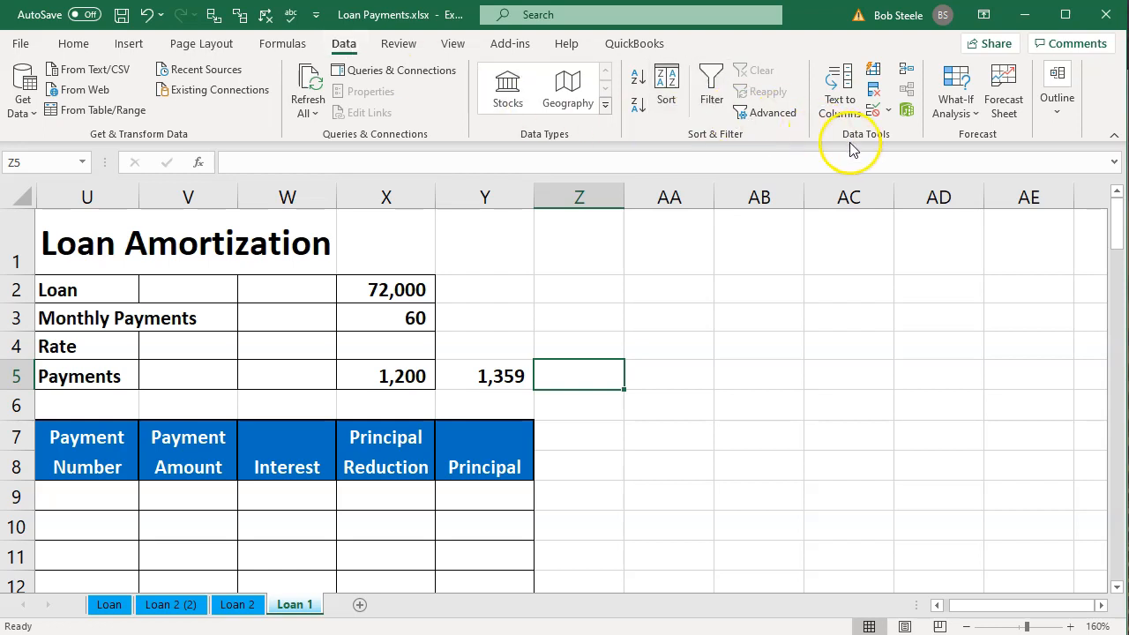
{"action": "left_click", "coordinate": [964, 125]}
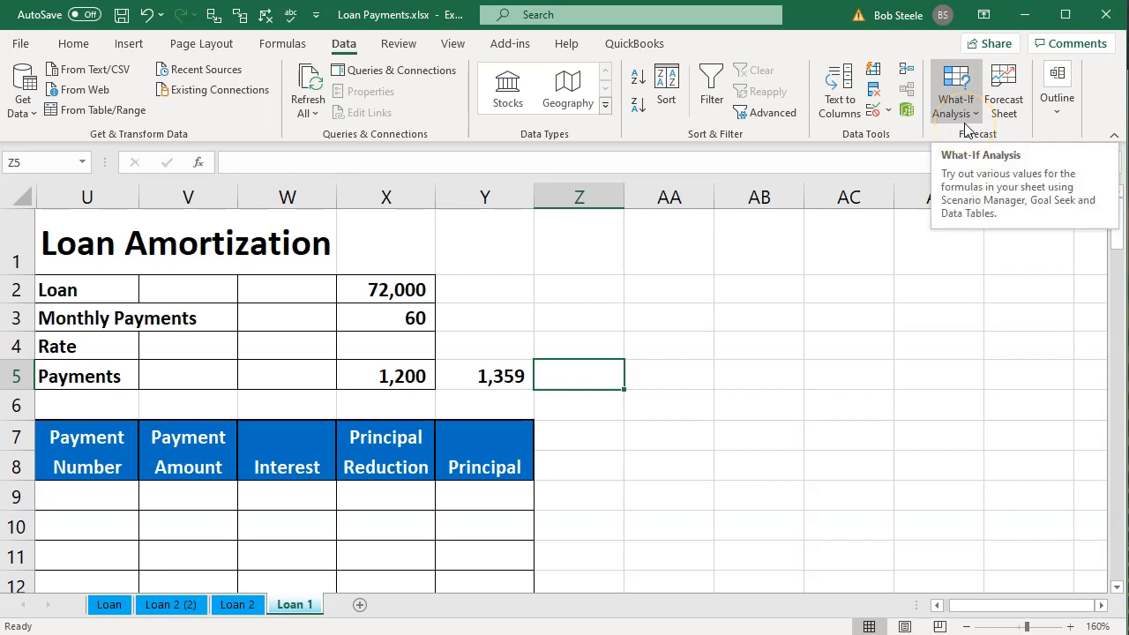
{"action": "left_click", "coordinate": [968, 117]}
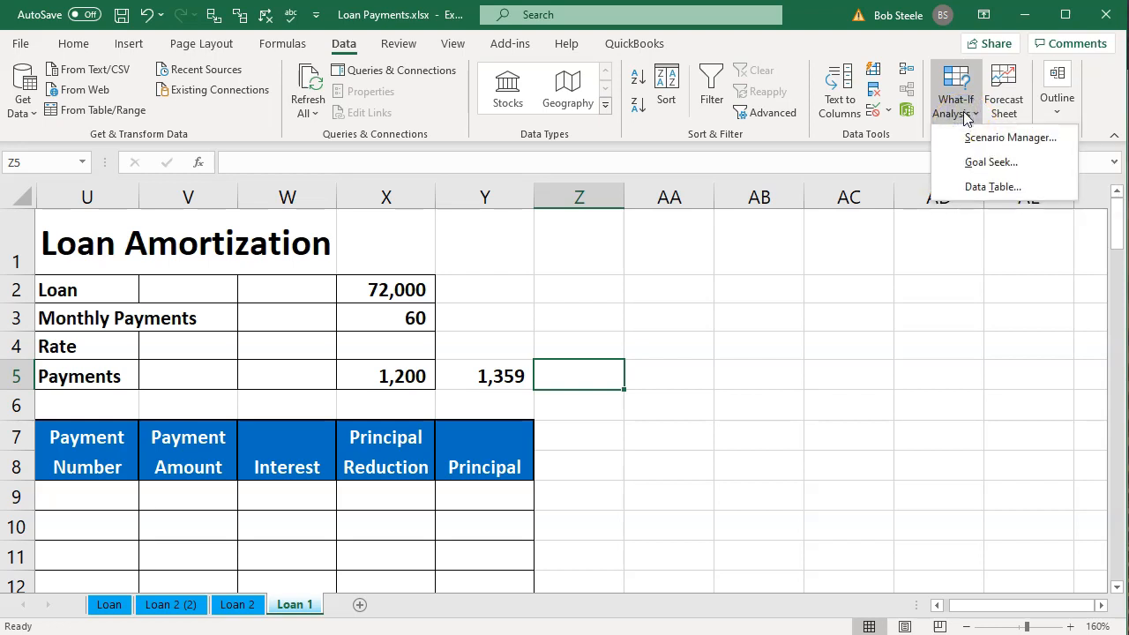
{"action": "left_click", "coordinate": [949, 166]}
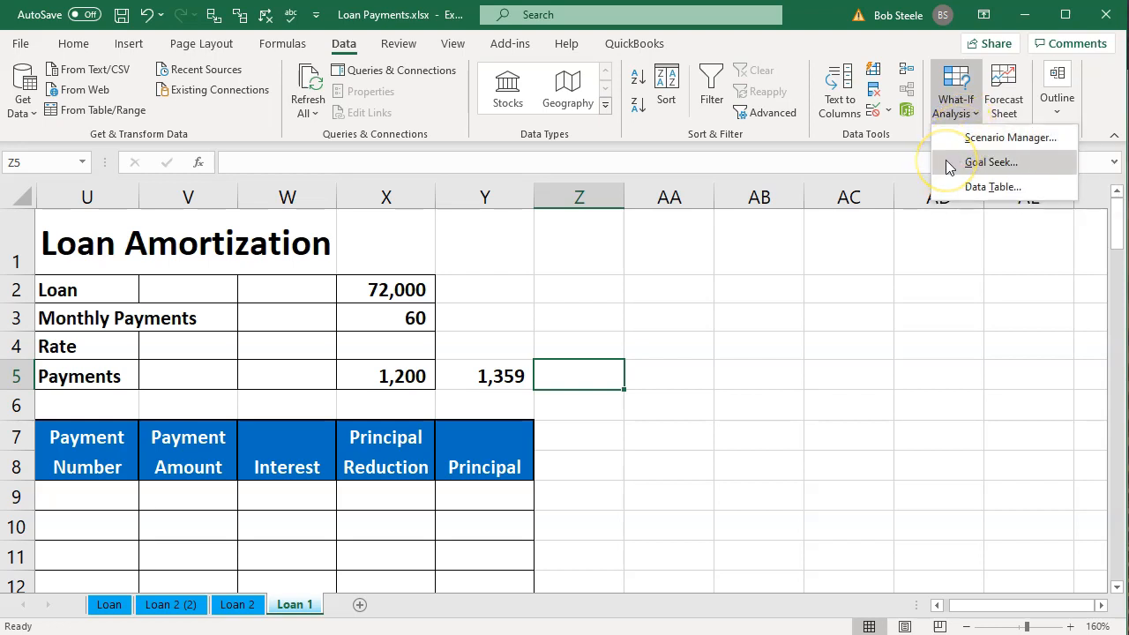
{"action": "left_click", "coordinate": [950, 166]}
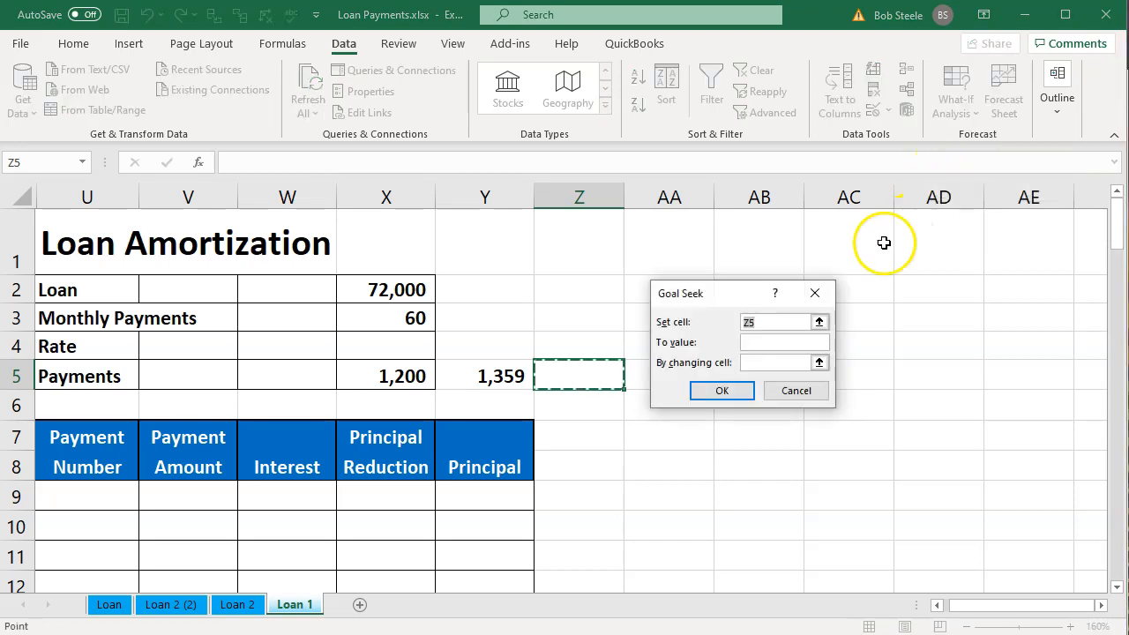
{"action": "left_click_drag", "start_coordinate": [731, 300], "coordinate": [701, 249]}
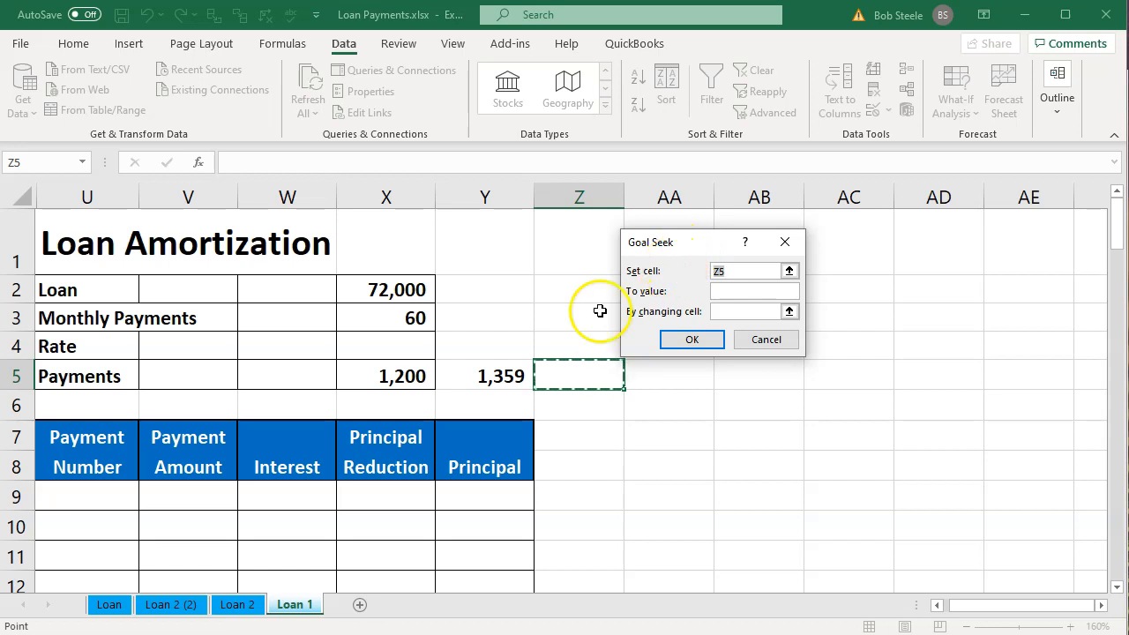
{"action": "left_click", "coordinate": [417, 371]}
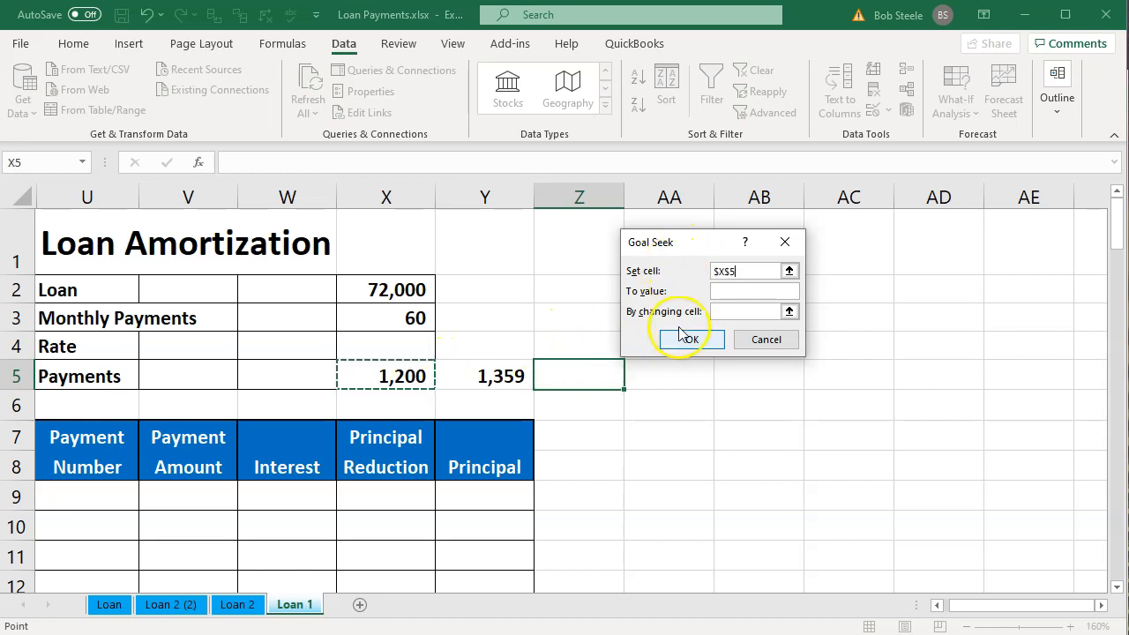
{"action": "left_click", "coordinate": [723, 289]}
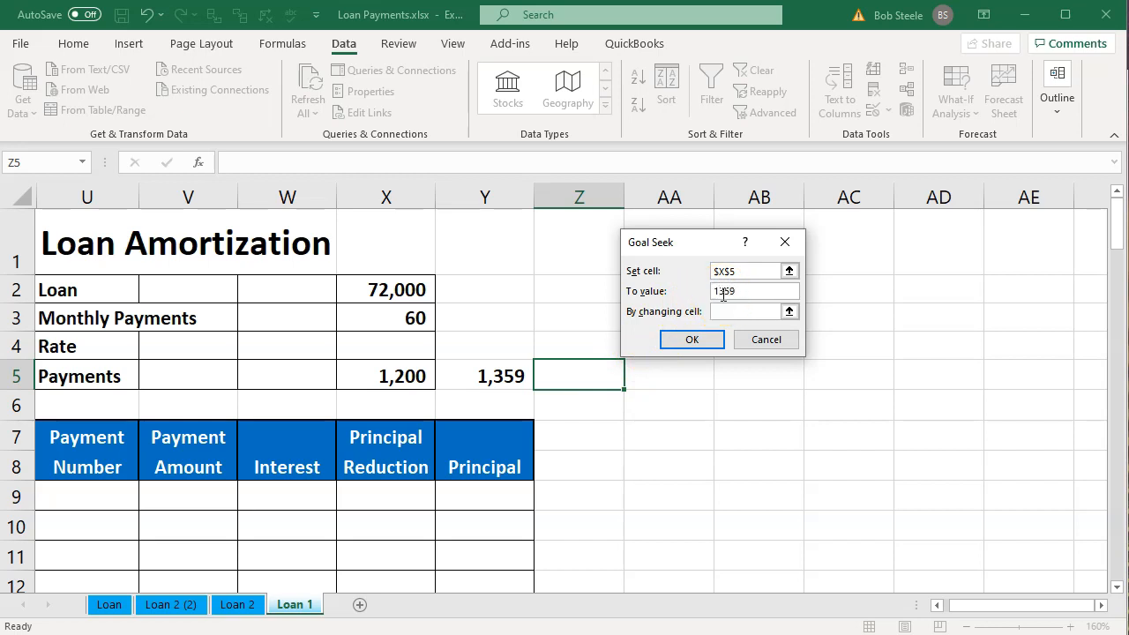
- Choose rate cell X4 as the Goal Seek changing cell, run the analysis and accept the solution
{"action": "left_click", "coordinate": [724, 312]}
{"action": "left_click", "coordinate": [412, 339]}
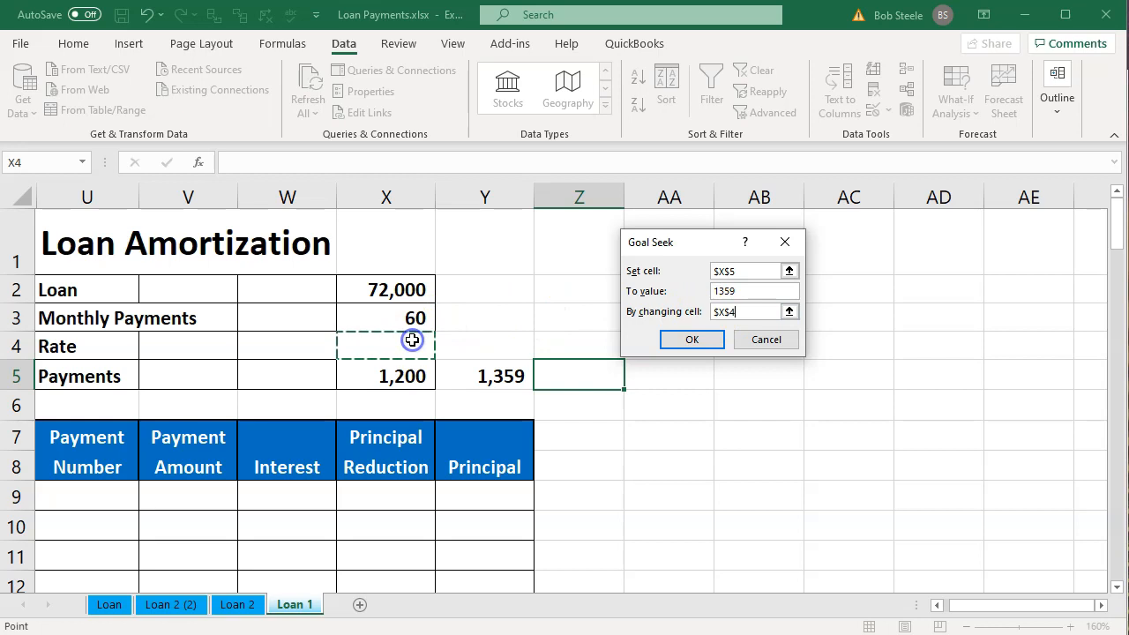
{"action": "left_click", "coordinate": [741, 276]}
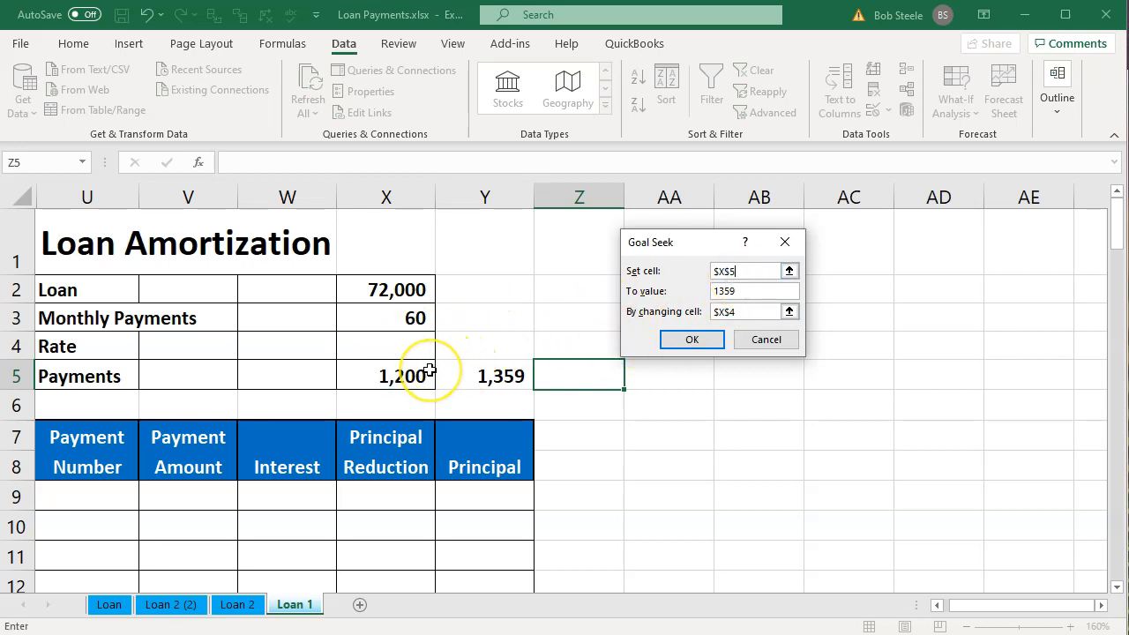
{"action": "left_click", "coordinate": [764, 289]}
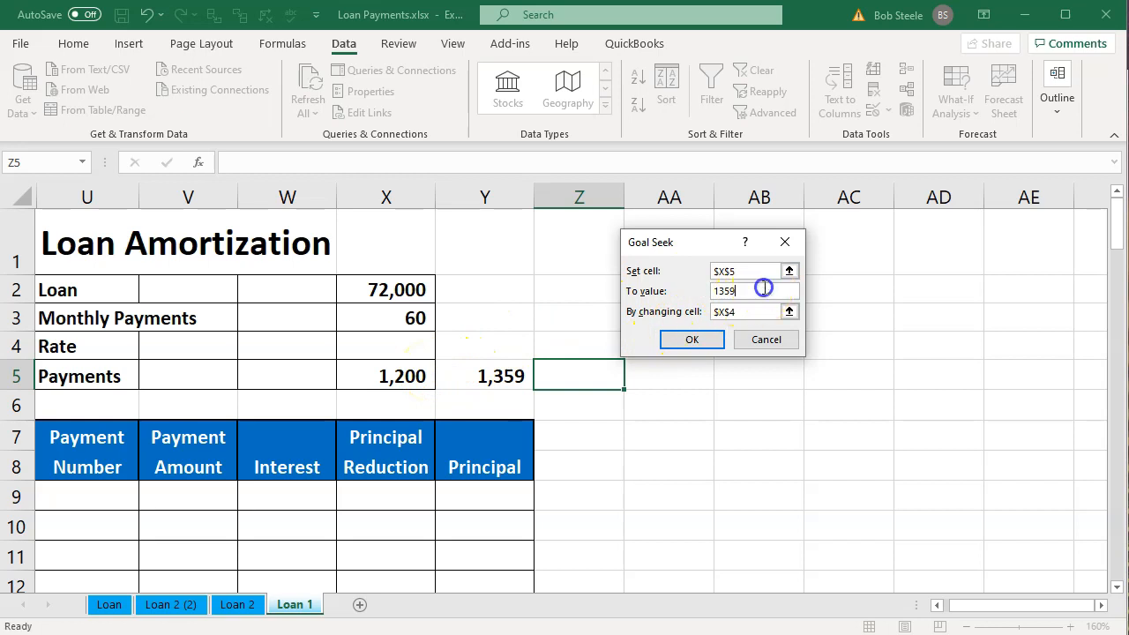
{"action": "left_click", "coordinate": [756, 313]}
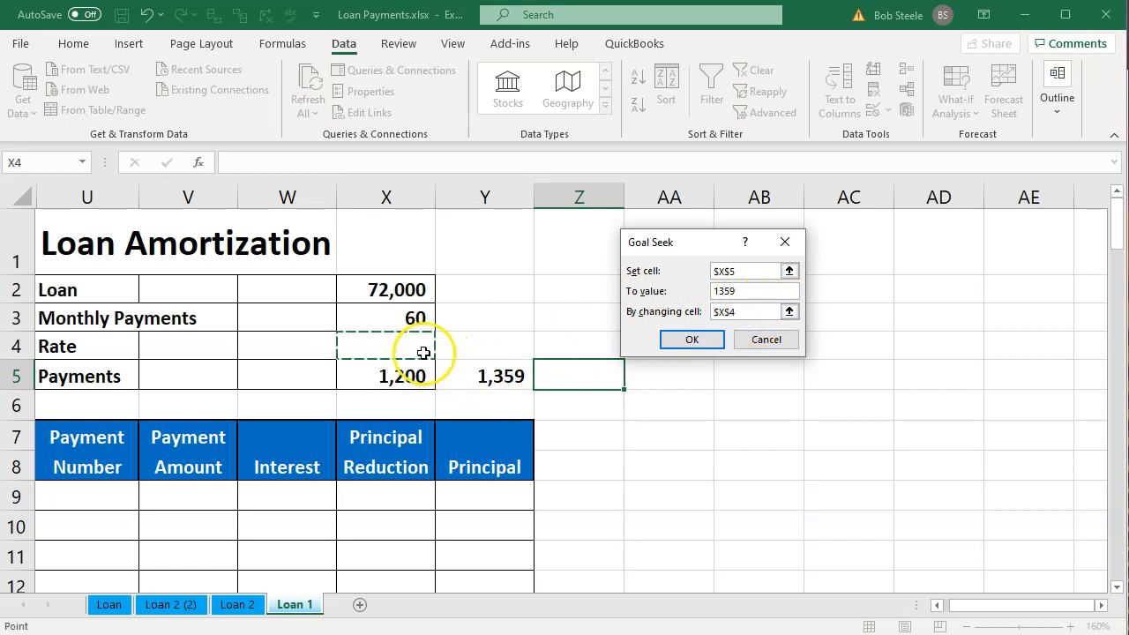
{"action": "left_click", "coordinate": [692, 343]}
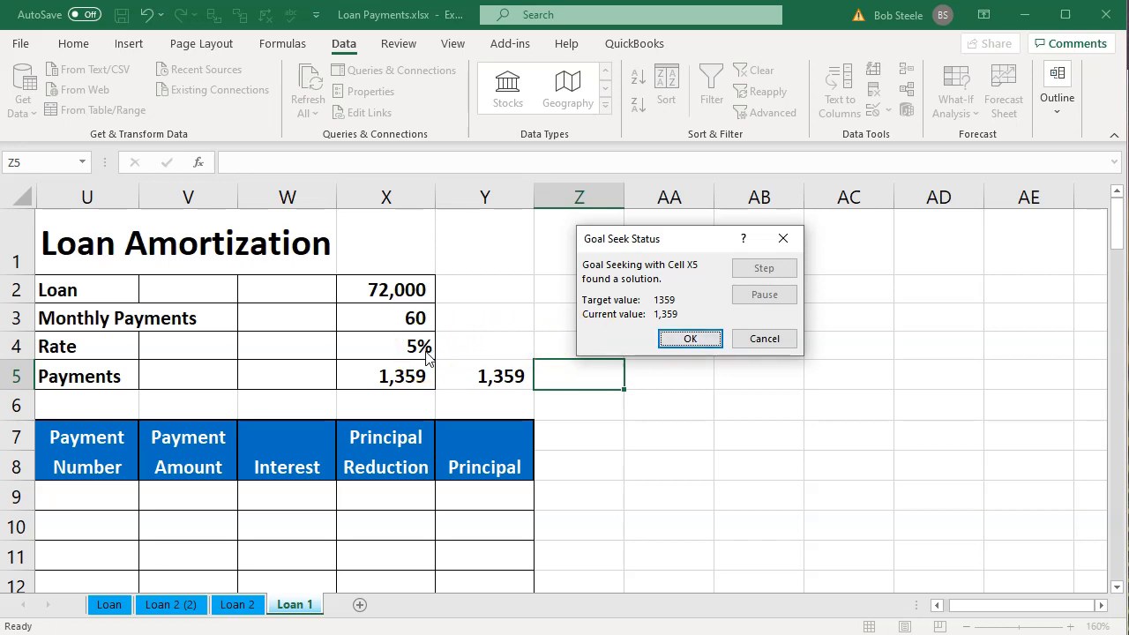
{"action": "left_click", "coordinate": [671, 338]}
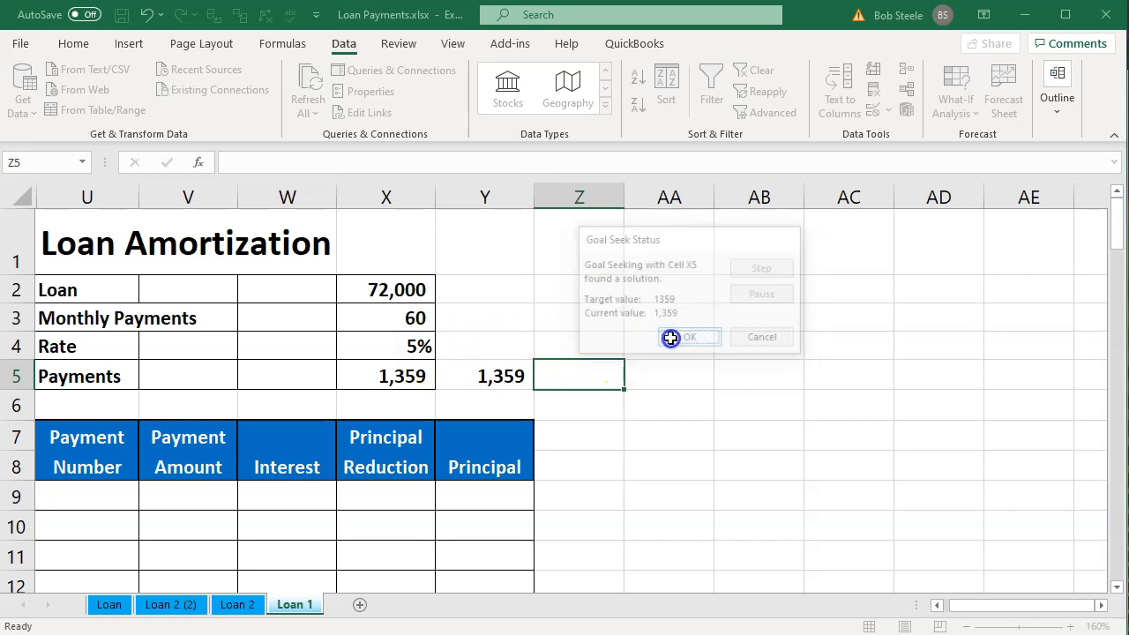
- Inspect the full rate value in X4 and replace it with an even 5%
{"action": "left_click", "coordinate": [600, 376]}
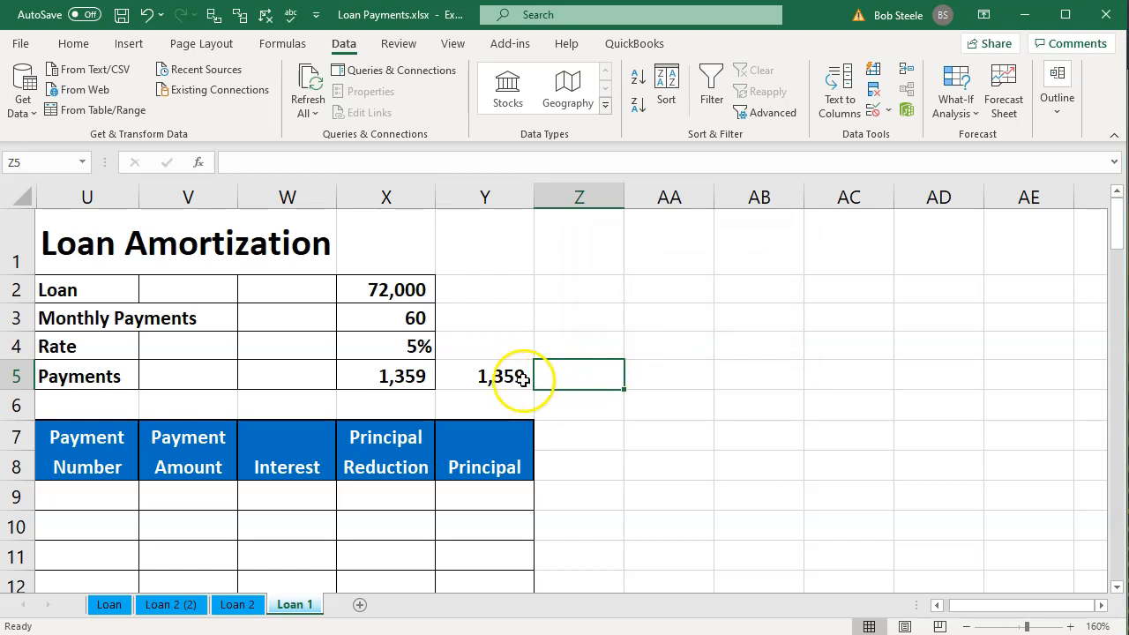
{"action": "left_click", "coordinate": [412, 346]}
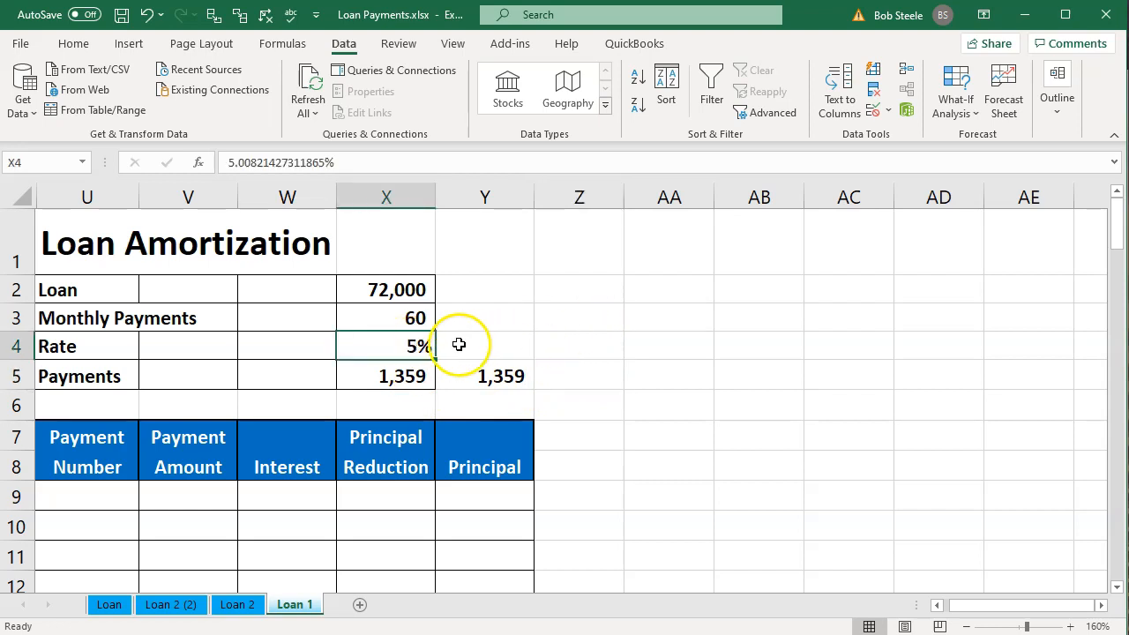
{"action": "double_click", "coordinate": [424, 346]}
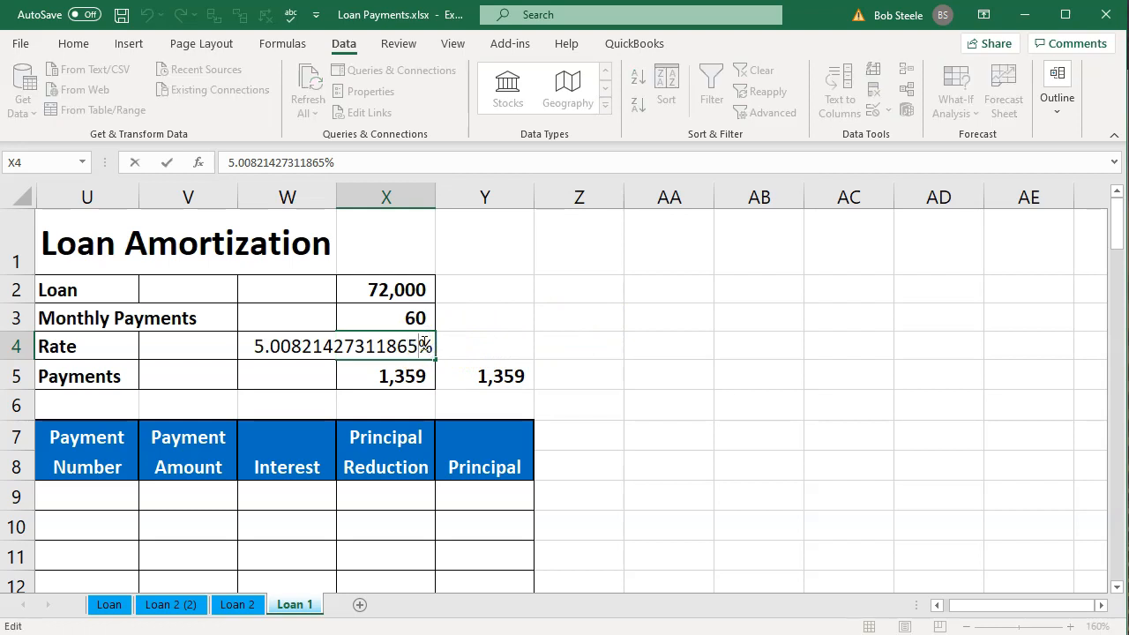
{"action": "key", "text": "Return"}
{"action": "key", "text": "Up"}
{"action": "type", "text": "5"}
{"action": "key", "text": "Return"}
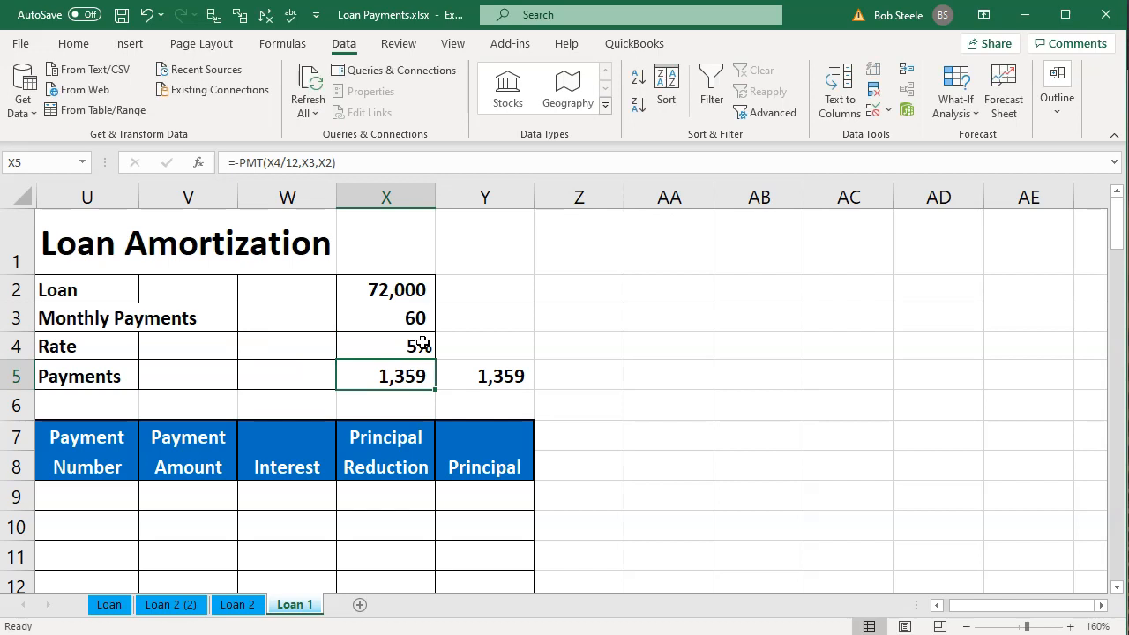
- Check the payment in X5 to two decimal places and restore its whole-number display
{"action": "left_click", "coordinate": [74, 44]}
{"action": "left_click", "coordinate": [533, 106]}
{"action": "left_click", "coordinate": [533, 106]}
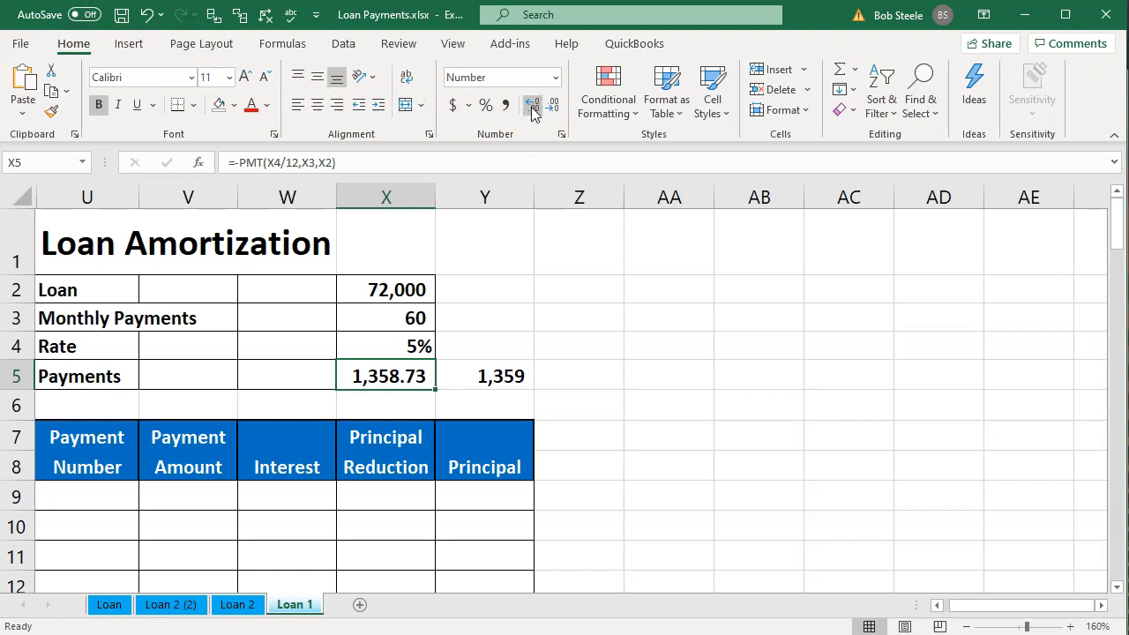
{"action": "left_click", "coordinate": [552, 105]}
{"action": "left_click", "coordinate": [552, 105]}
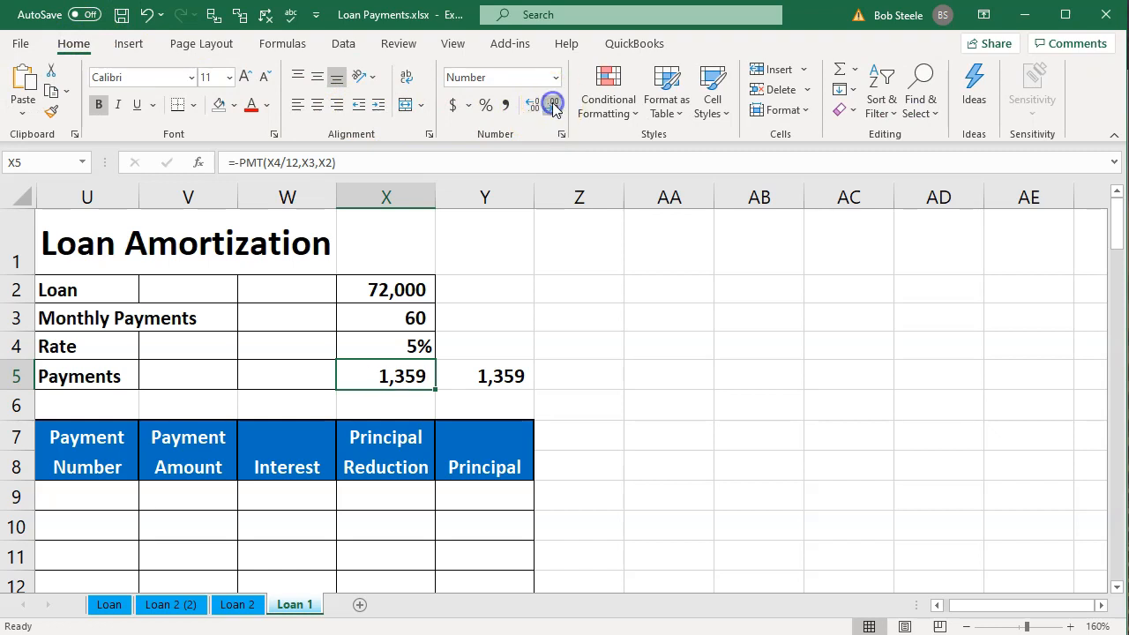
- Clear the comparison payment amount from Y5
{"action": "left_click", "coordinate": [490, 378]}
{"action": "key", "text": "Delete"}
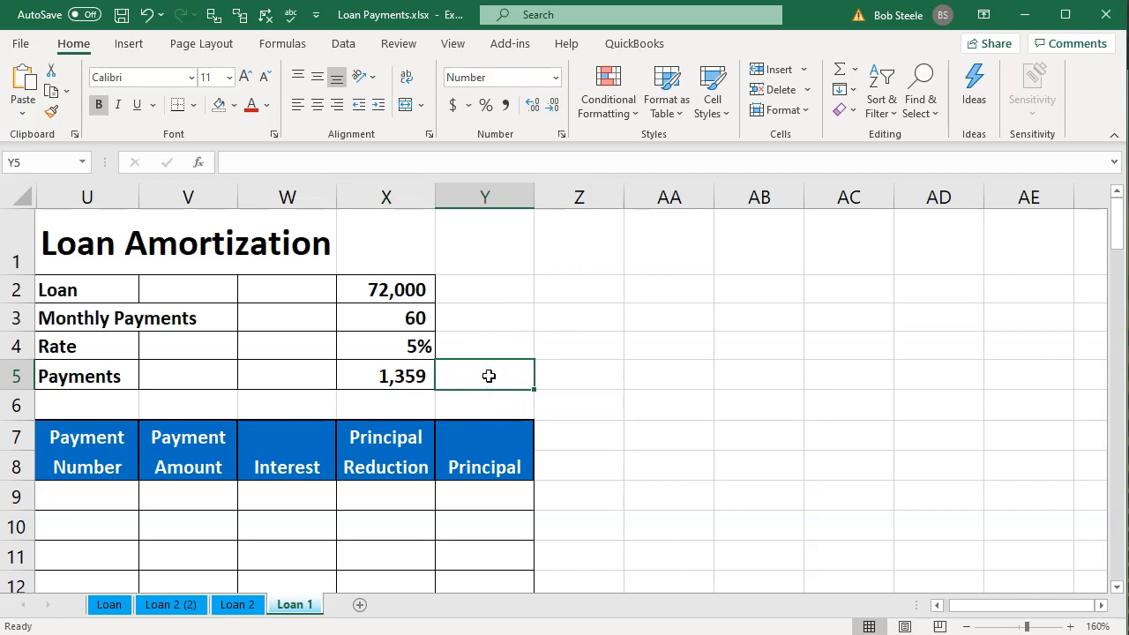
{"action": "left_click", "coordinate": [488, 376]}
- Number the payments down column U by entering 1 in U9 and 2 in U10 and filling the series to 60
{"action": "scroll", "coordinate": [489, 376], "scroll_direction": "down", "scroll_amount": 1}
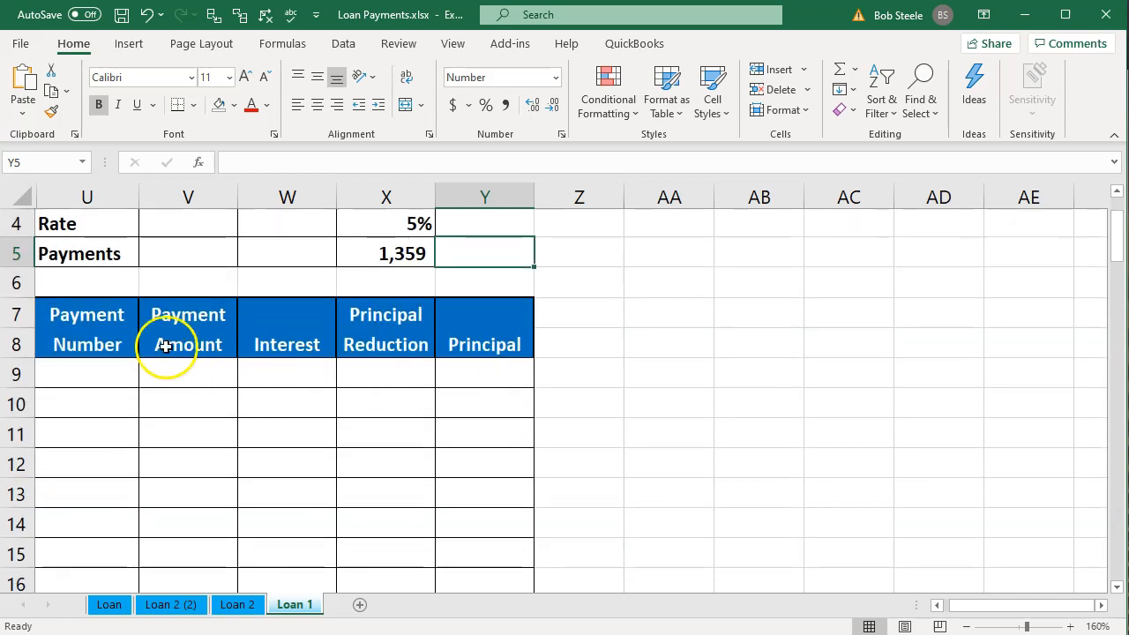
{"action": "left_click", "coordinate": [92, 322]}
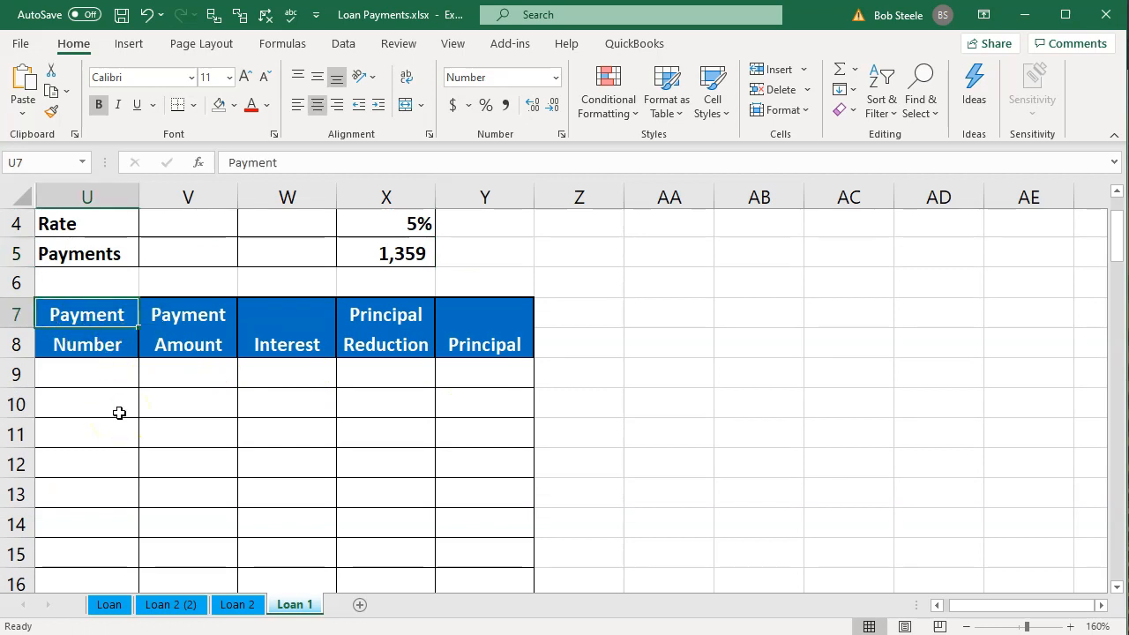
{"action": "key", "text": "Down"}
{"action": "key", "text": "Down"}
{"action": "type", "text": "1"}
{"action": "key", "text": "Return"}
{"action": "type", "text": "2"}
{"action": "key", "text": "Return"}
{"action": "left_click_drag", "start_coordinate": [131, 385], "coordinate": [121, 427]}
{"action": "scroll", "coordinate": [136, 521], "scroll_direction": "up", "scroll_amount": 19}
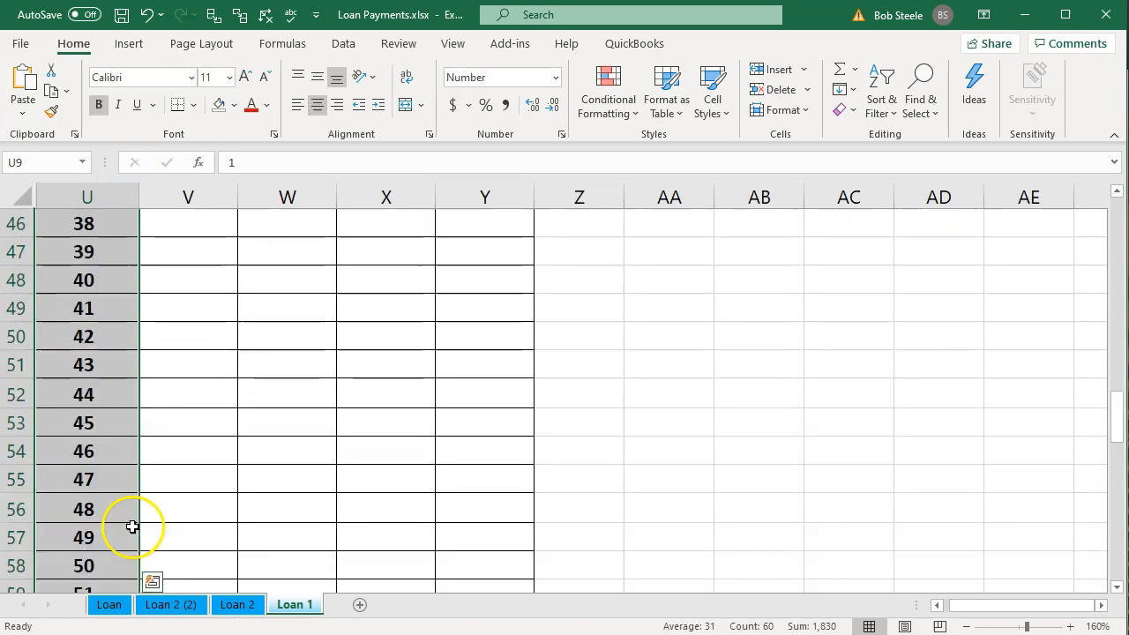
{"action": "scroll", "coordinate": [133, 503], "scroll_direction": "up", "scroll_amount": 1}
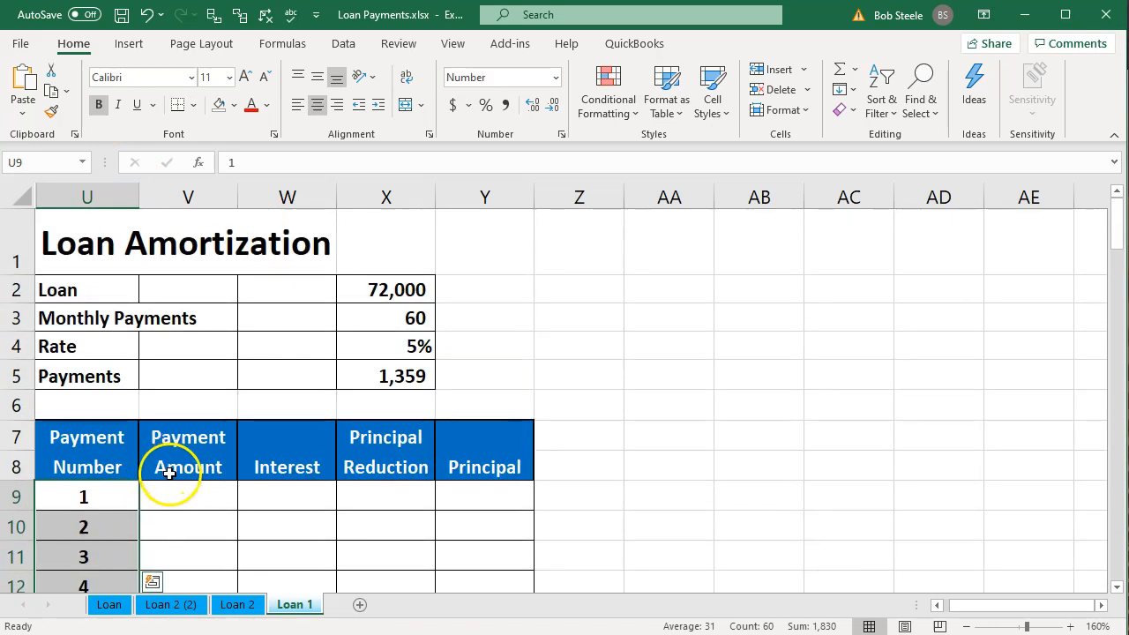
- Restart the payment numbering with 0 in U9 and 1 in U10, and fill the series down to 60 in U69
{"action": "left_click", "coordinate": [172, 487]}
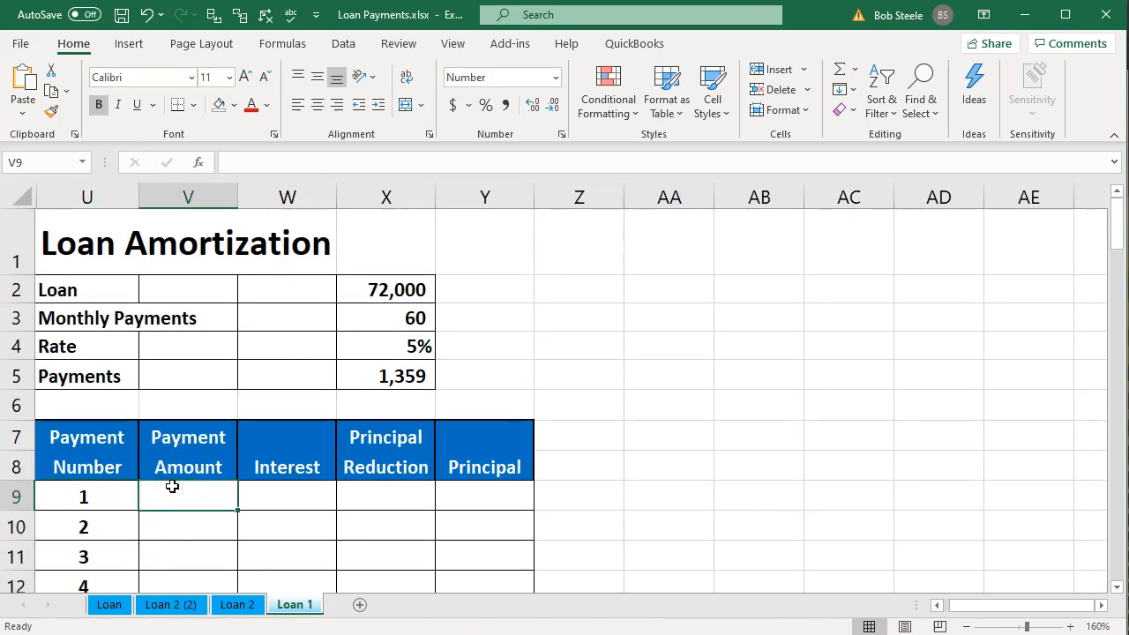
{"action": "scroll", "coordinate": [172, 487], "scroll_direction": "down", "scroll_amount": 1}
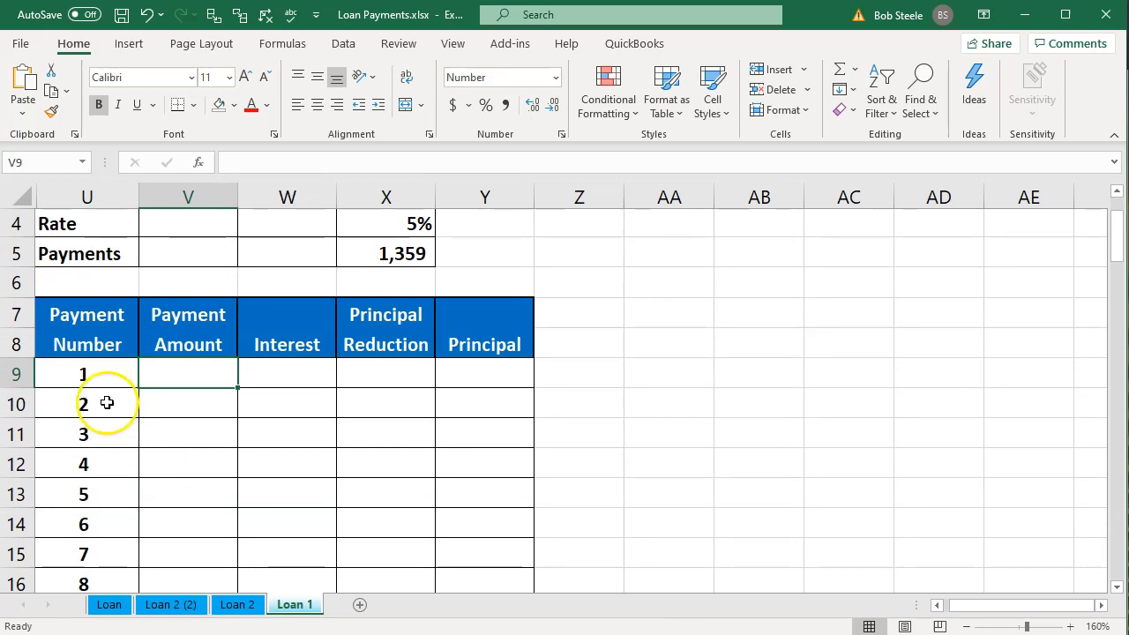
{"action": "left_click", "coordinate": [92, 374]}
{"action": "type", "text": "0"}
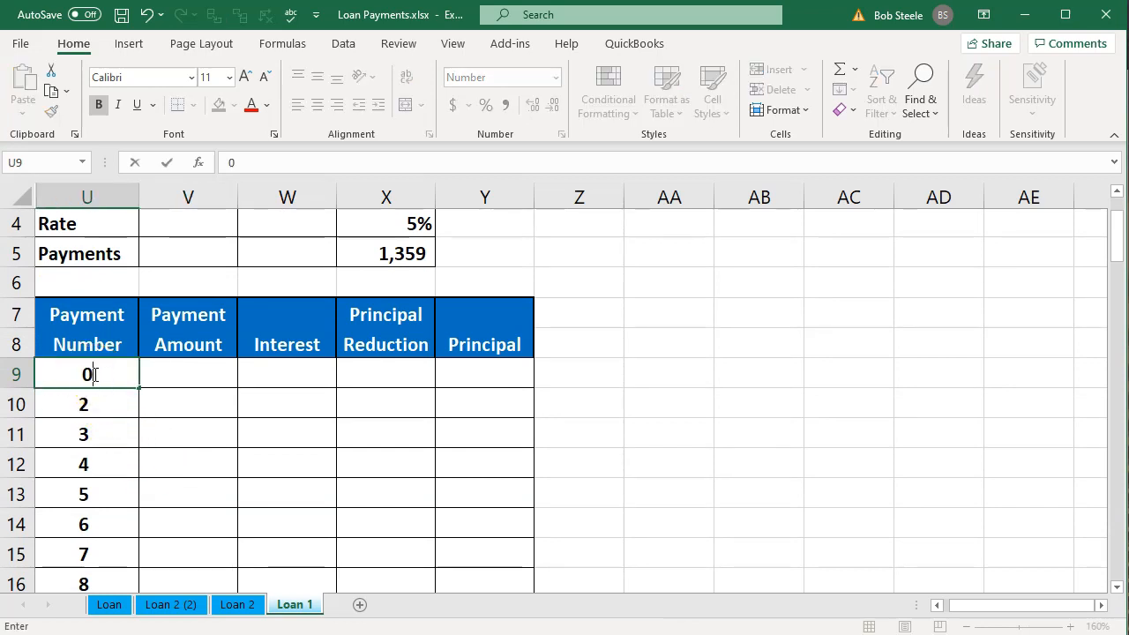
{"action": "key", "text": "Return"}
{"action": "type", "text": "1"}
{"action": "key", "text": "Return"}
{"action": "left_click", "coordinate": [89, 388]}
{"action": "left_click_drag", "start_coordinate": [89, 389], "coordinate": [139, 407]}
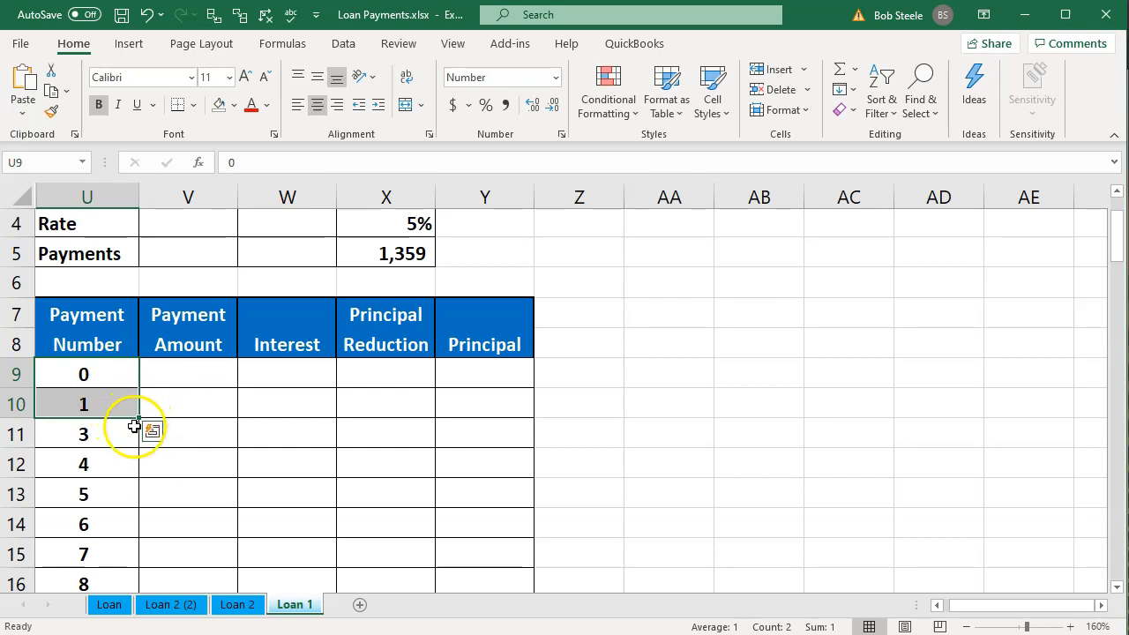
{"action": "left_click_drag", "start_coordinate": [142, 421], "coordinate": [103, 498]}
- Extend the bordered table row U68:Y68 down to row 69 so payment 60 has a full row
{"action": "left_click_drag", "start_coordinate": [109, 451], "coordinate": [541, 453]}
{"action": "left_click_drag", "start_coordinate": [114, 459], "coordinate": [456, 452]}
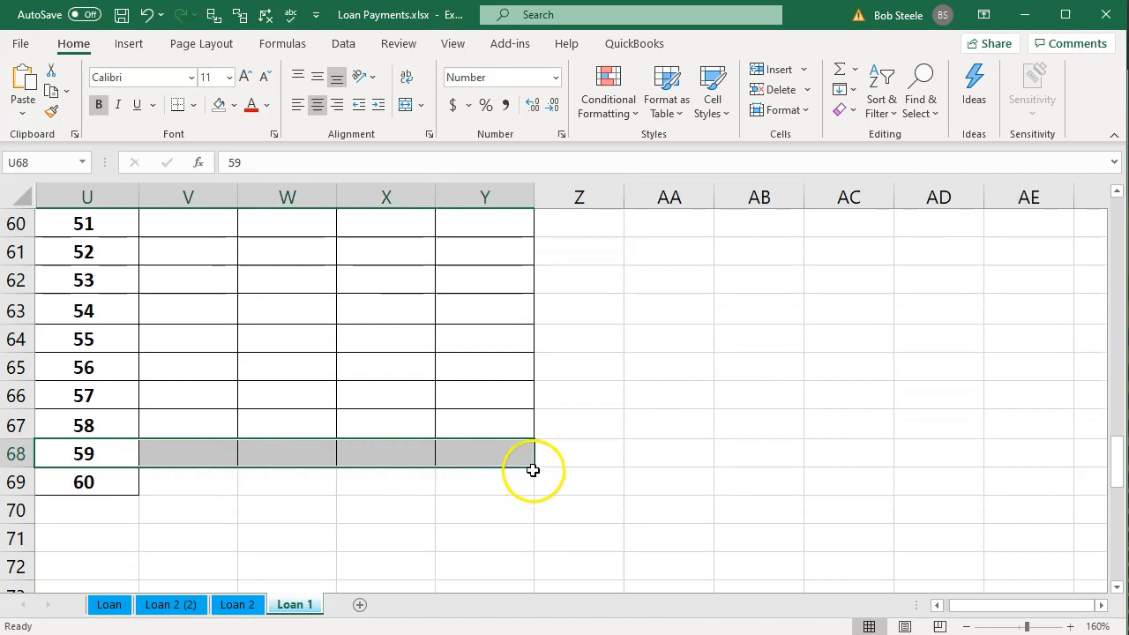
{"action": "left_click_drag", "start_coordinate": [534, 465], "coordinate": [532, 481]}
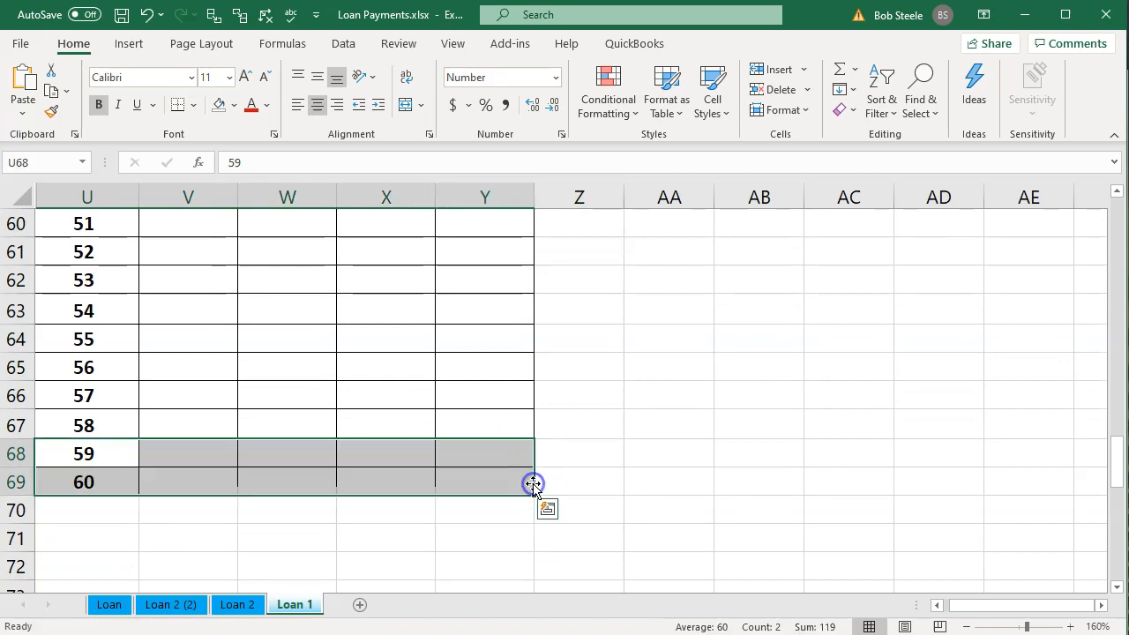
{"action": "left_click", "coordinate": [355, 535]}
{"action": "scroll", "coordinate": [337, 474], "scroll_direction": "up", "scroll_amount": 4}
{"action": "scroll", "coordinate": [337, 475], "scroll_direction": "up", "scroll_amount": 15}
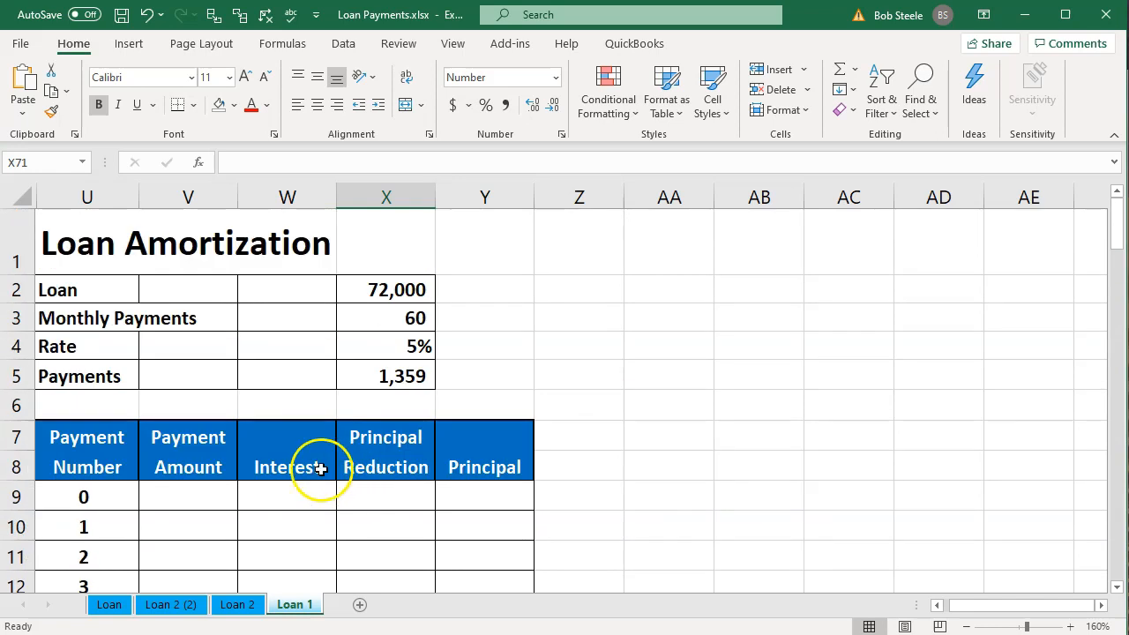
- Link the starting principal in Y9 to the loan amount in X2
{"action": "left_click", "coordinate": [203, 498]}
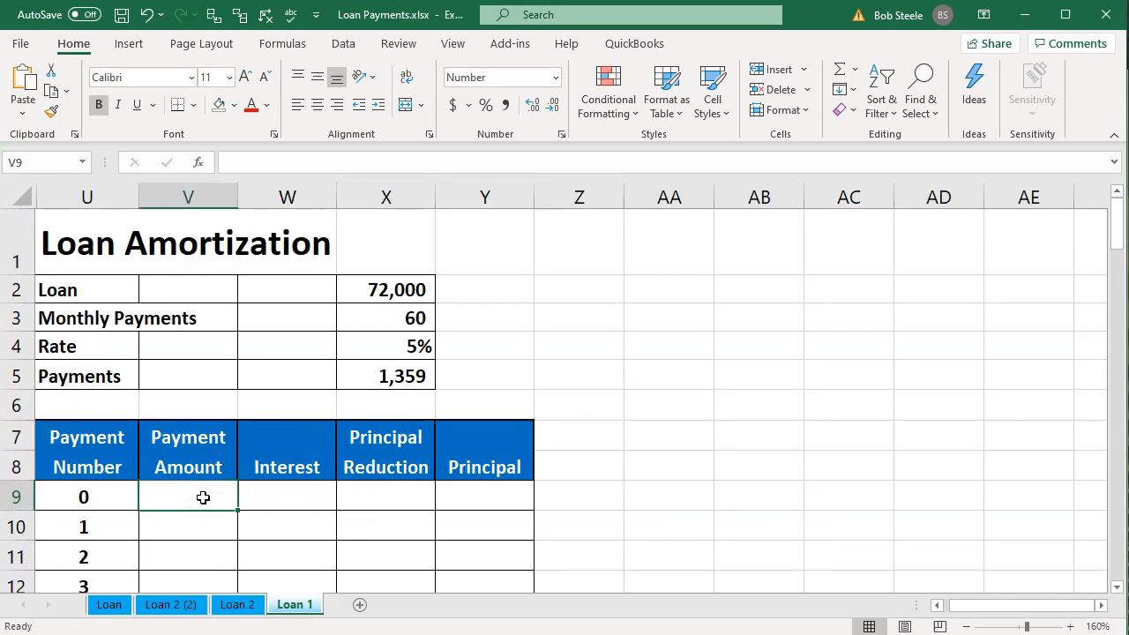
{"action": "key", "text": "Right"}
{"action": "key", "text": "Right"}
{"action": "key", "text": "Right"}
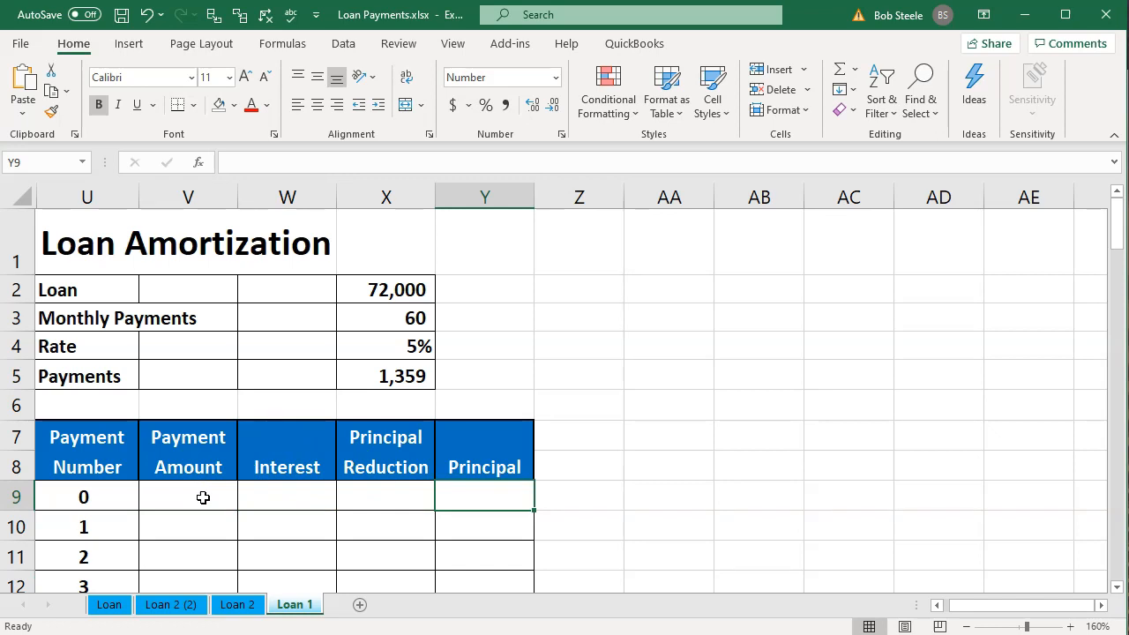
{"action": "type", "text": "="}
{"action": "key", "text": "Up"}
{"action": "key", "text": "Up"}
{"action": "key", "text": "Up"}
{"action": "key", "text": "Up"}
{"action": "key", "text": "Up"}
{"action": "key", "text": "Up"}
{"action": "key", "text": "Up"}
{"action": "key", "text": "Left"}
{"action": "key", "text": "Return"}
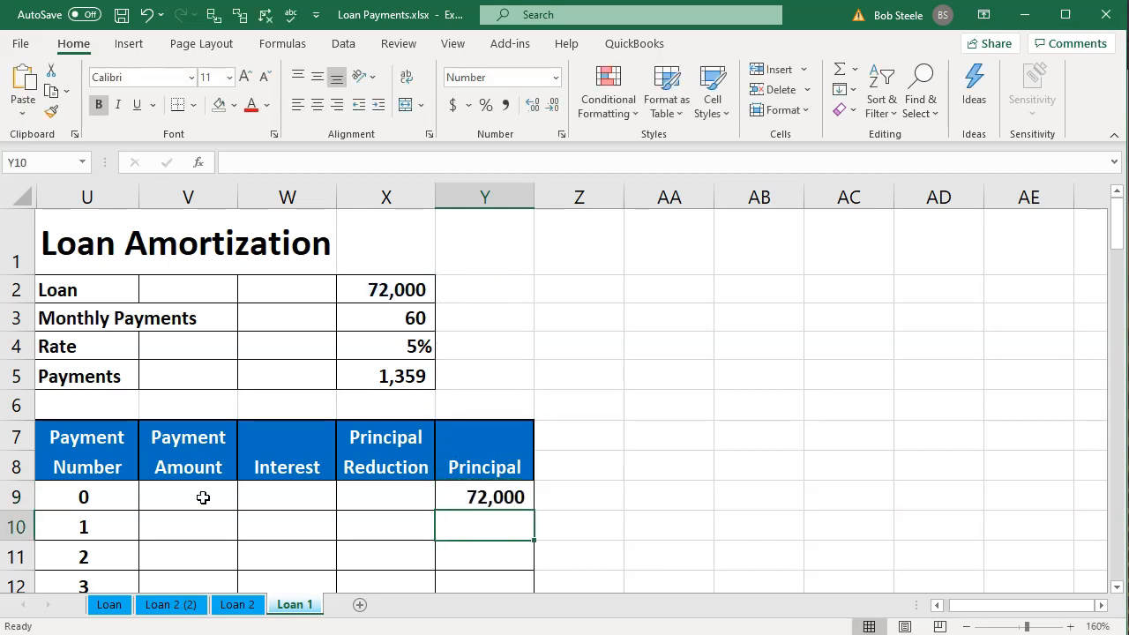
- Link the first payment amount in V10 to the calculated payment in X5
{"action": "key", "text": "Left"}
{"action": "key", "text": "Left"}
{"action": "key", "text": "Left"}
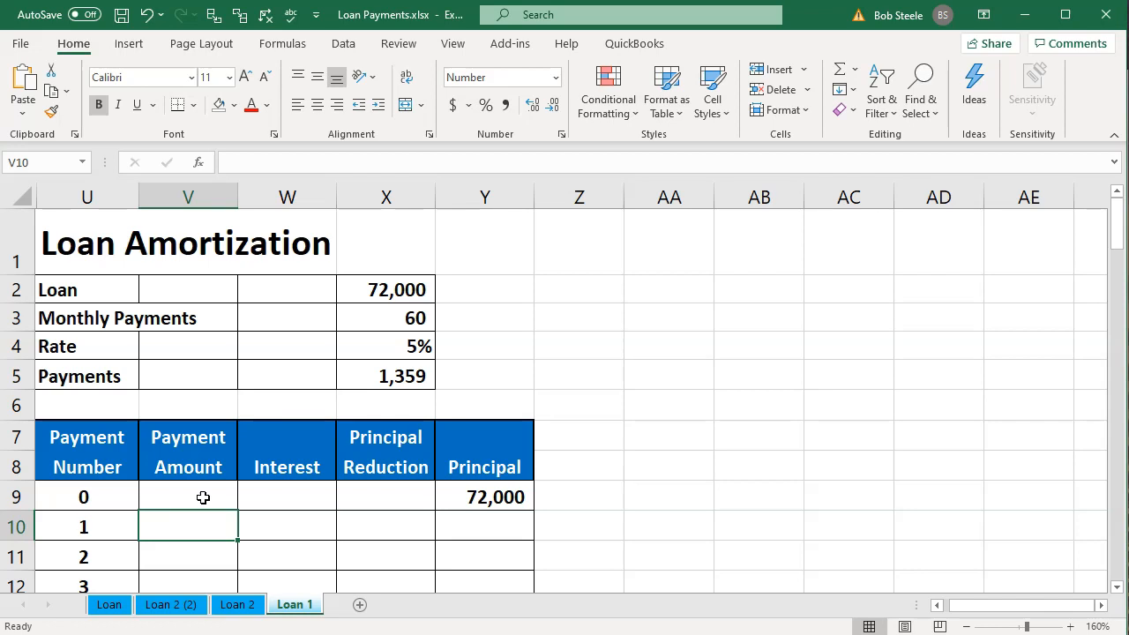
{"action": "type", "text": "="}
{"action": "key", "text": "Right"}
{"action": "key", "text": "Right"}
{"action": "key", "text": "Right"}
{"action": "key", "text": "Up"}
{"action": "key", "text": "Up"}
{"action": "key", "text": "Up"}
{"action": "key", "text": "Up"}
{"action": "key", "text": "Up"}
{"action": "key", "text": "Left"}
{"action": "key", "text": "Return"}
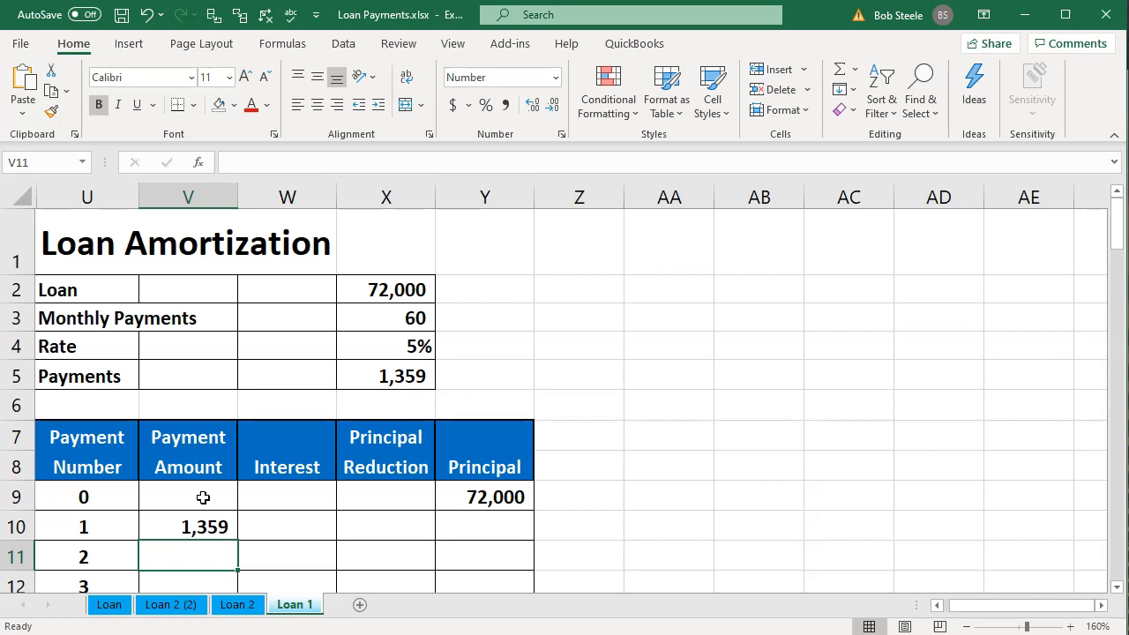
- Select interest cell W10 and switch to Calculator to work out one month's interest as 72000 × 0.05 ÷ 12
{"action": "key", "text": "Up"}
{"action": "key", "text": "Right"}
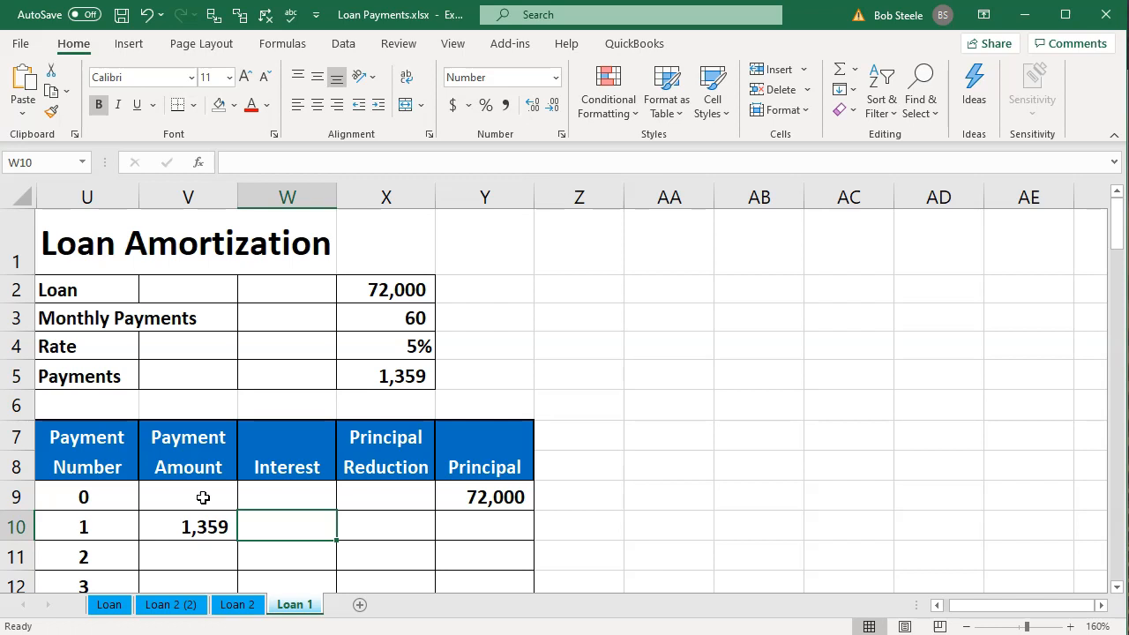
{"action": "key", "text": "XF86Calculator"}
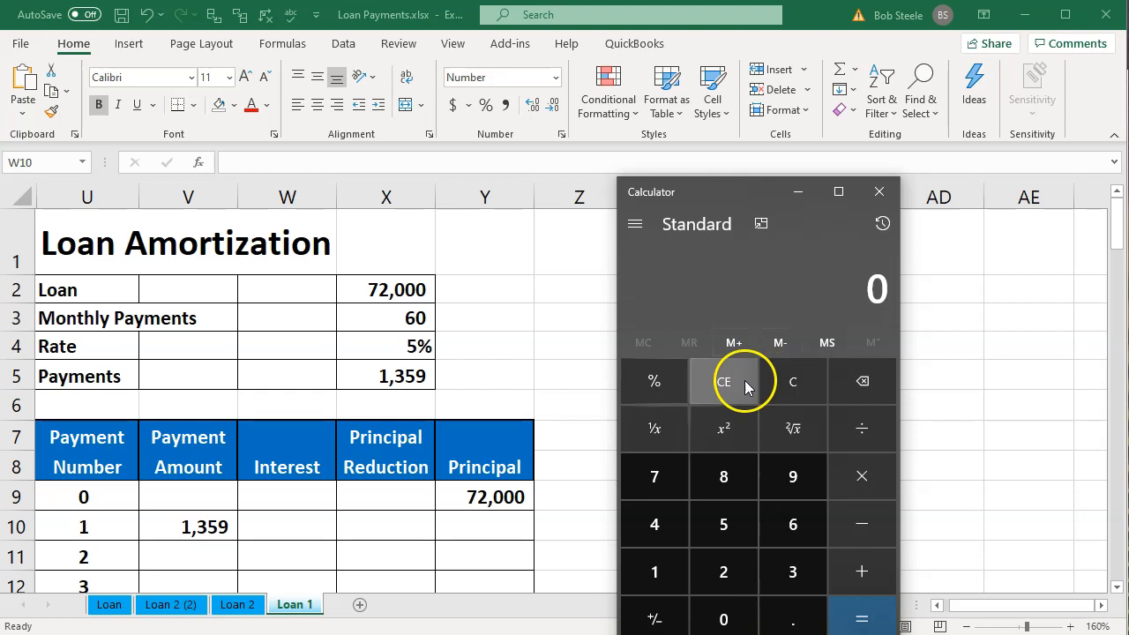
{"action": "type", "text": "72000*"}
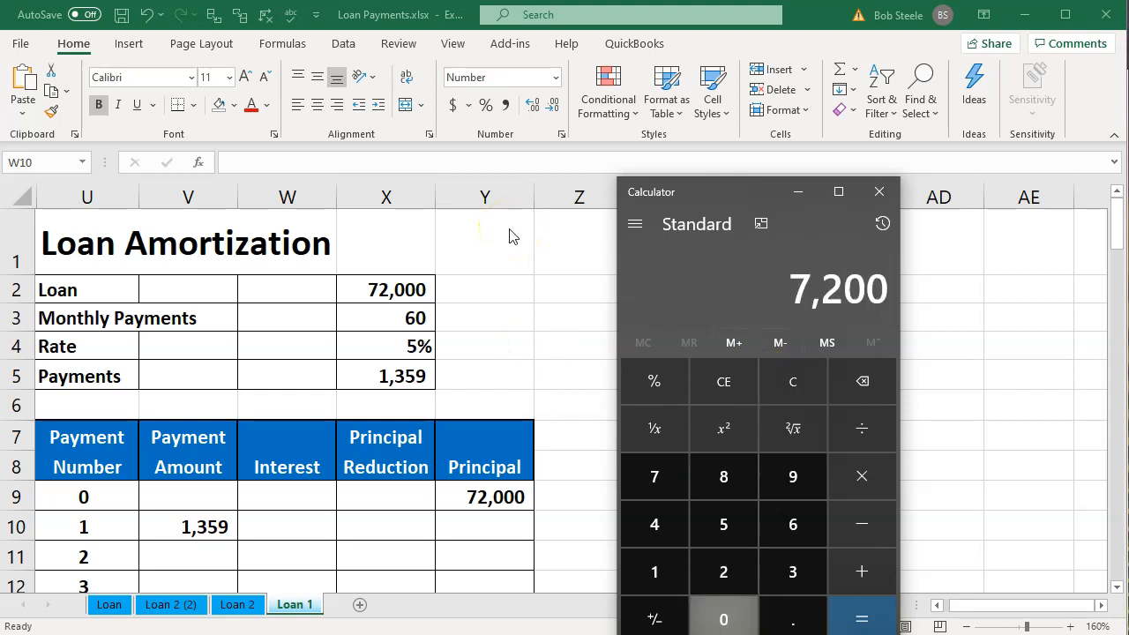
{"action": "type", "text": "0.05"}
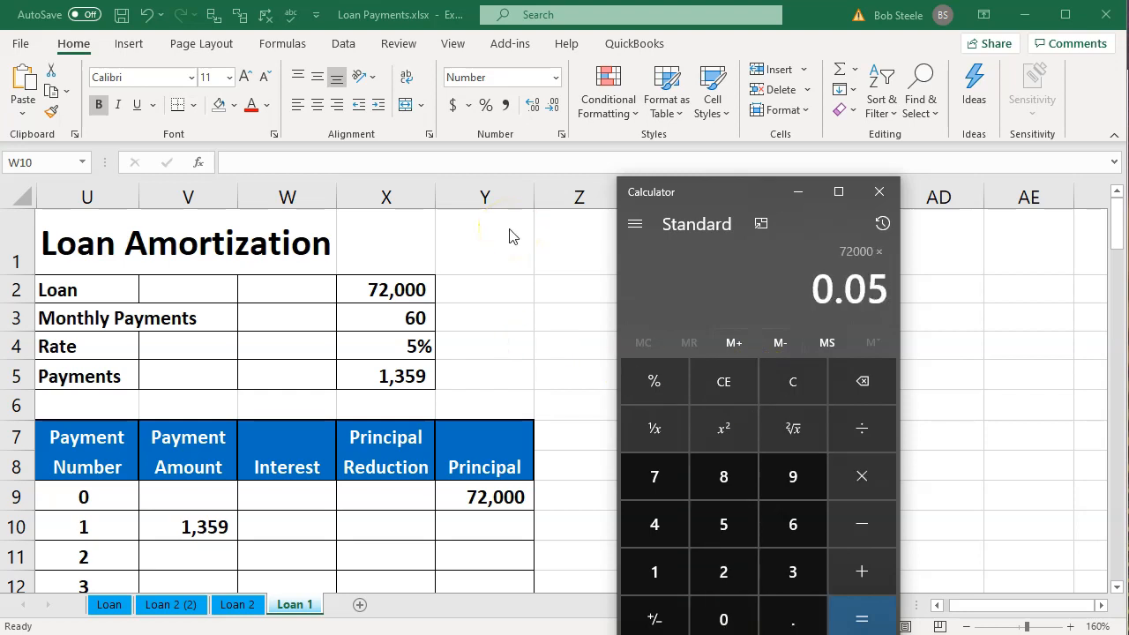
{"action": "key", "text": "Return"}
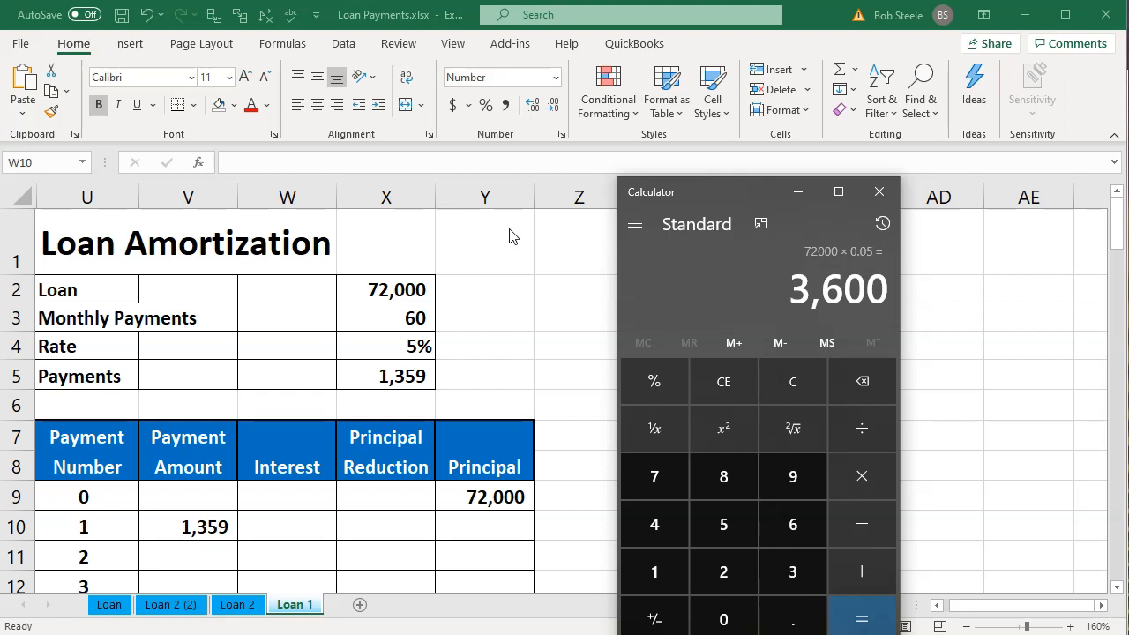
{"action": "type", "text": "/12"}
{"action": "key", "text": "Return"}
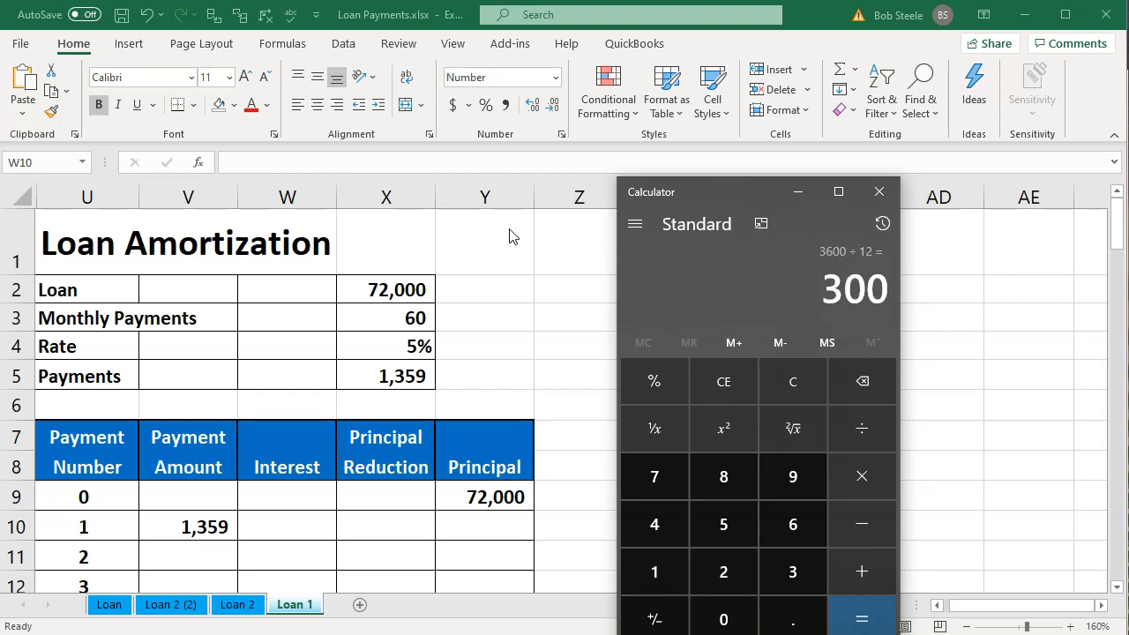
- Recalculate the monthly interest as 0.05 ÷ 12 × 72000, and close Calculator to return to Excel
{"action": "left_click", "coordinate": [793, 373]}
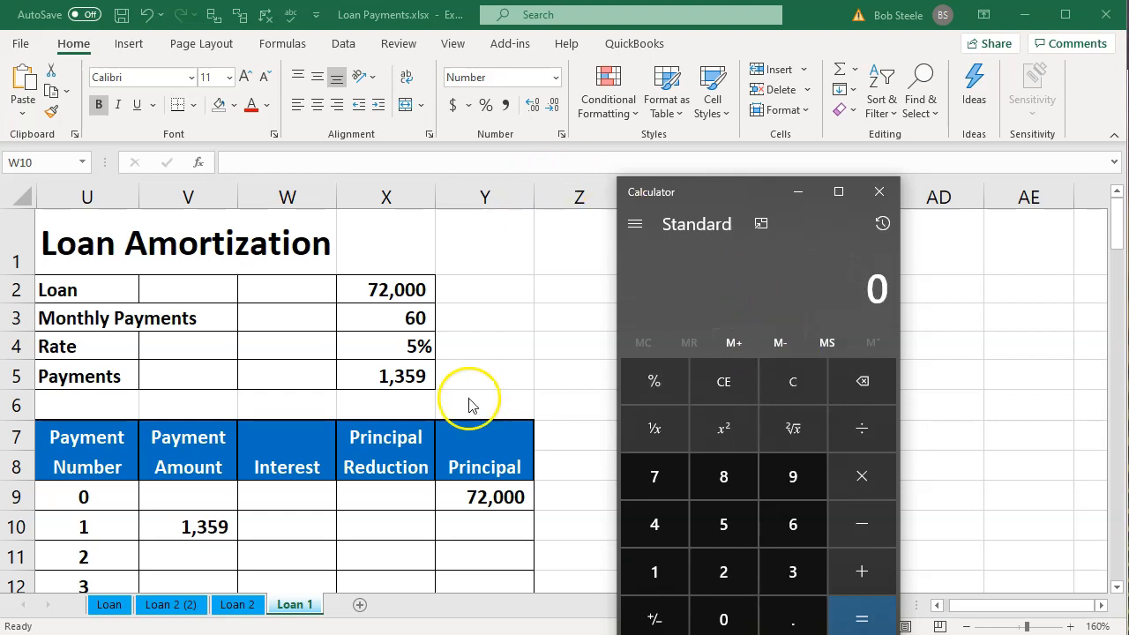
{"action": "type", "text": ".05"}
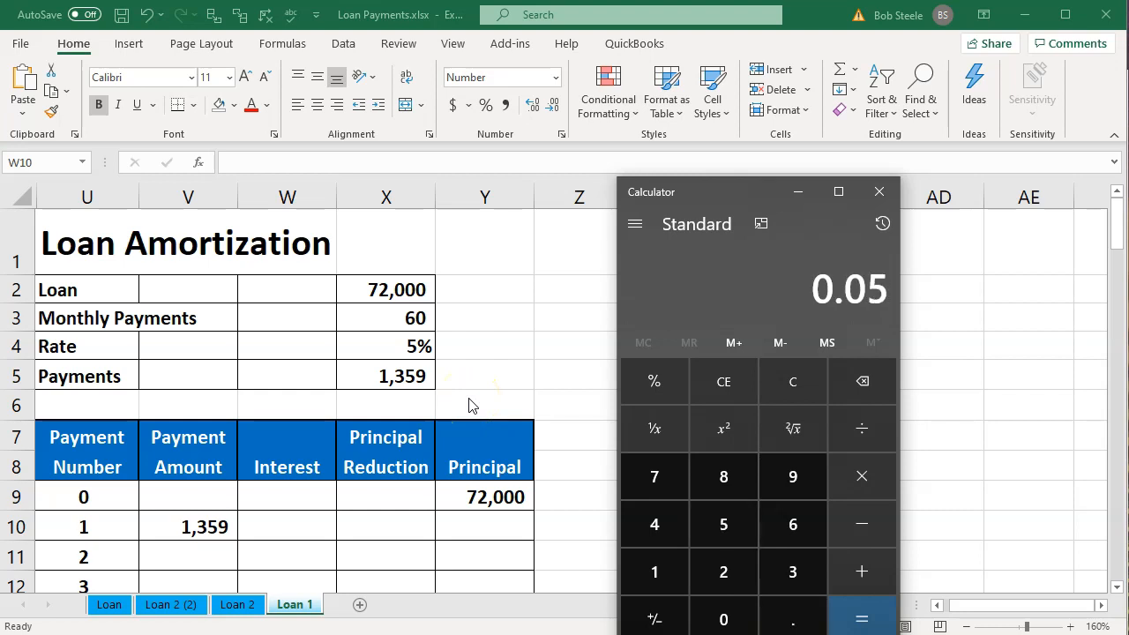
{"action": "key", "text": "slash"}
{"action": "type", "text": "12"}
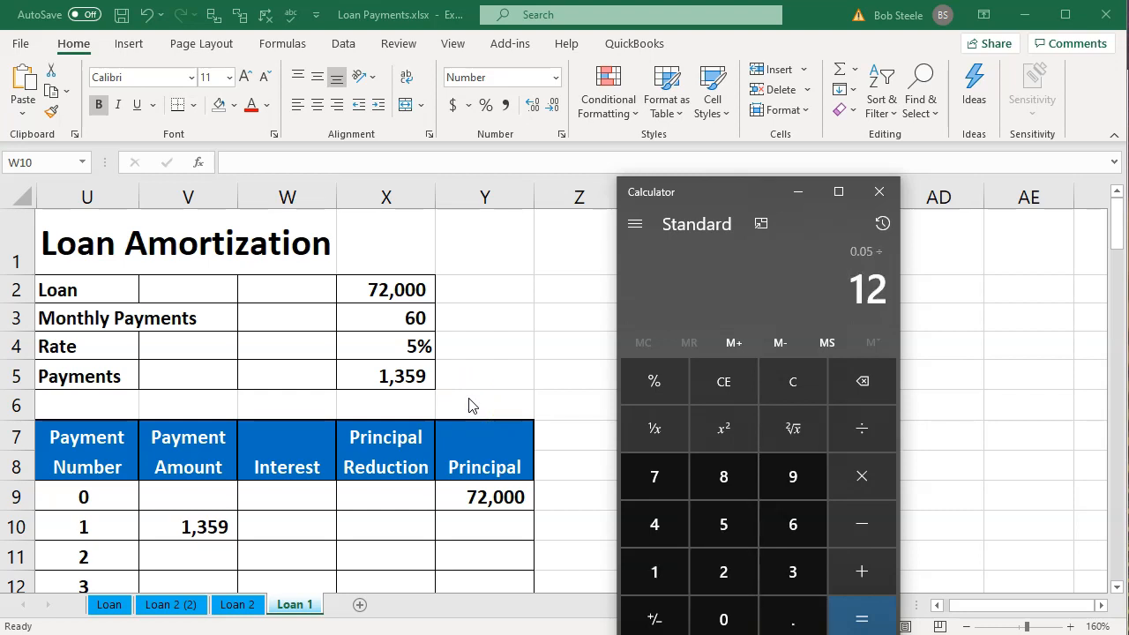
{"action": "key", "text": "Return"}
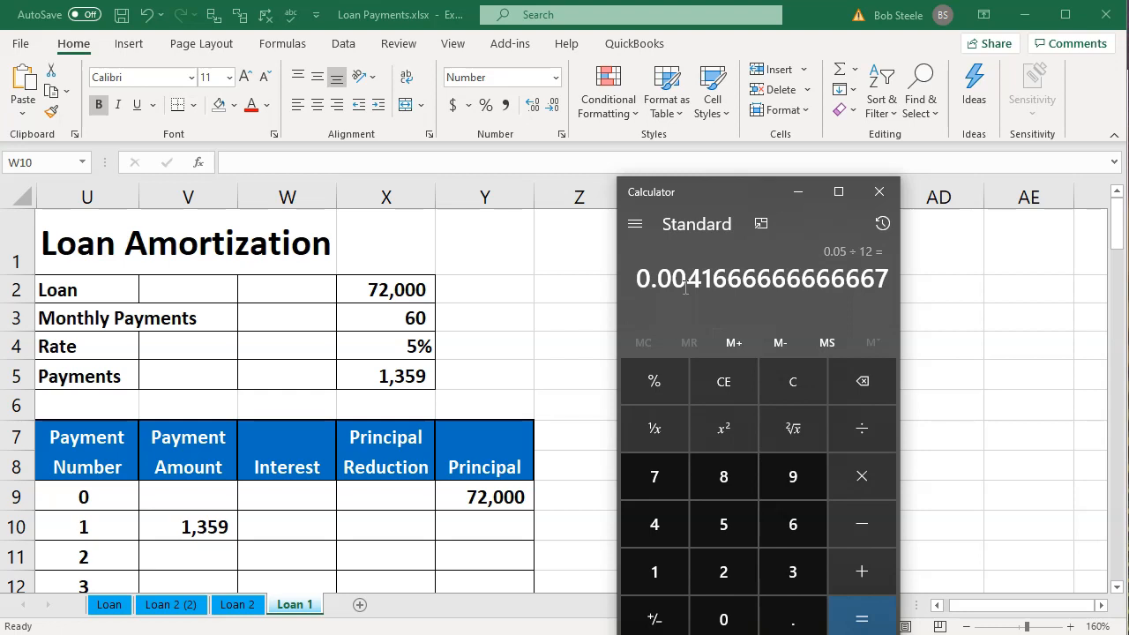
{"action": "left_click", "coordinate": [868, 493]}
{"action": "type", "text": "725"}
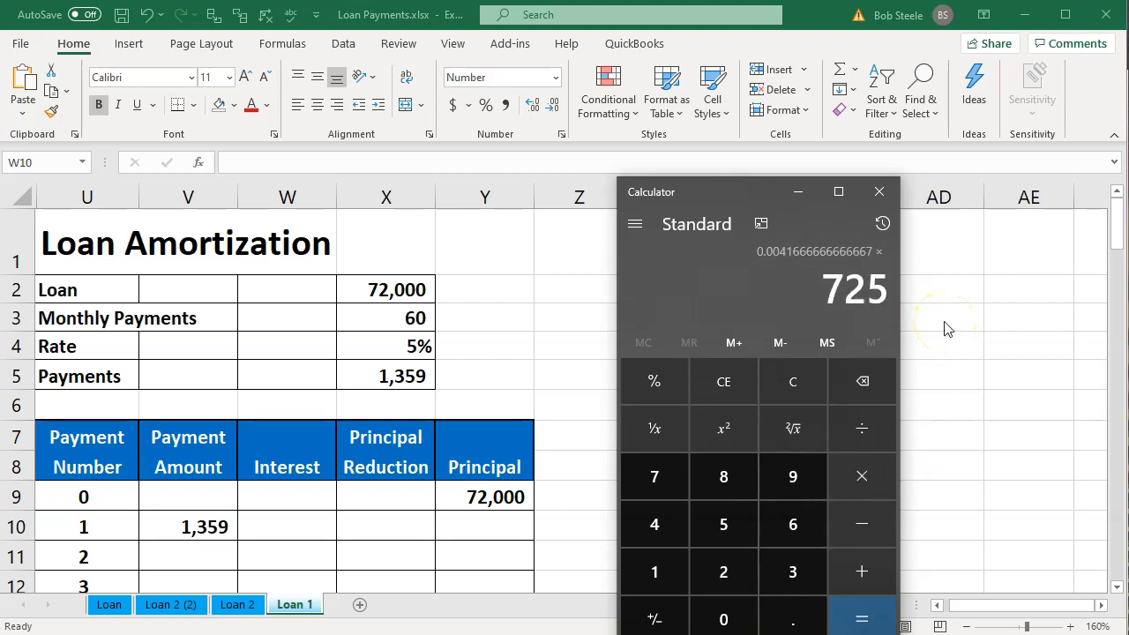
{"action": "key", "text": "BackSpace"}
{"action": "type", "text": "000"}
{"action": "key", "text": "Return"}
{"action": "left_click", "coordinate": [879, 192]}
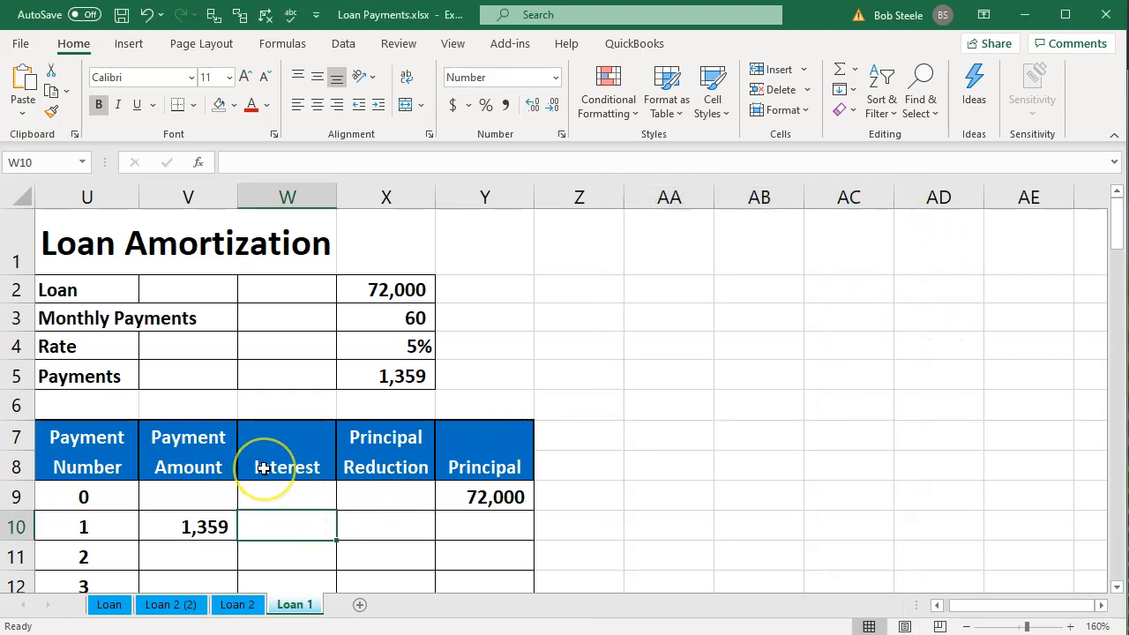
- Enter the formula =Y9*X4 in W10 to multiply the principal by the annual rate
{"action": "type", "text": "="}
{"action": "key", "text": "Right"}
{"action": "key", "text": "Right"}
{"action": "key", "text": "Up"}
{"action": "type", "text": "*"}
{"action": "key", "text": "Up"}
{"action": "key", "text": "Up"}
{"action": "key", "text": "Up"}
{"action": "key", "text": "Up"}
{"action": "key", "text": "Up"}
{"action": "key", "text": "Right"}
{"action": "key", "text": "Return"}
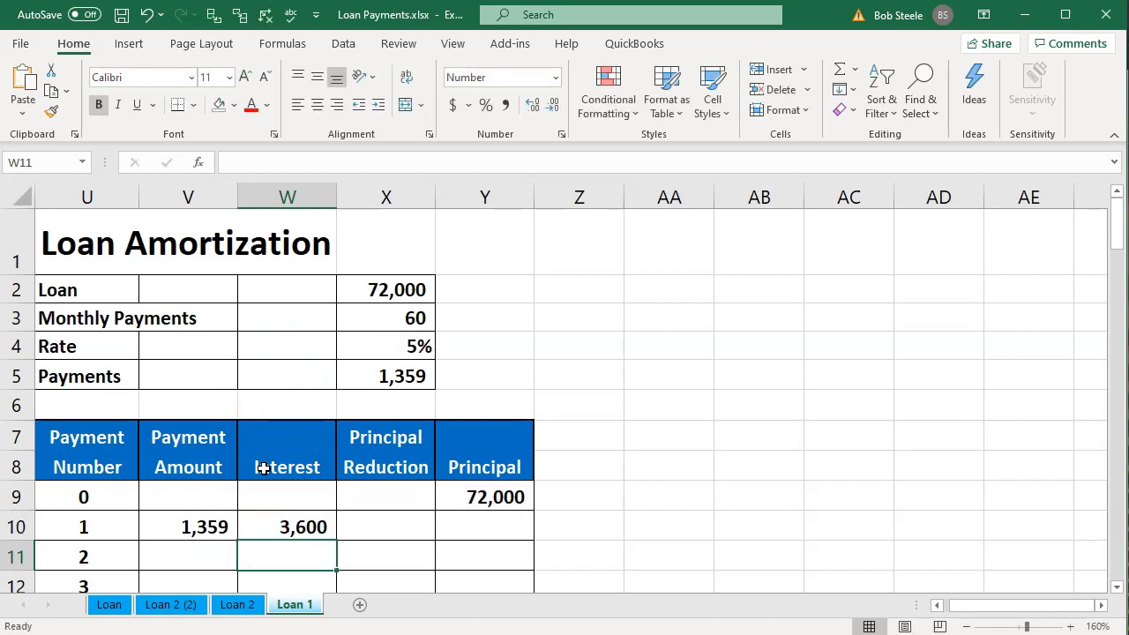
- Convert the W10 interest to a monthly amount by extending its formula to =Y9*X4/12
{"action": "key", "text": "Up"}
{"action": "double_click", "coordinate": [296, 527]}
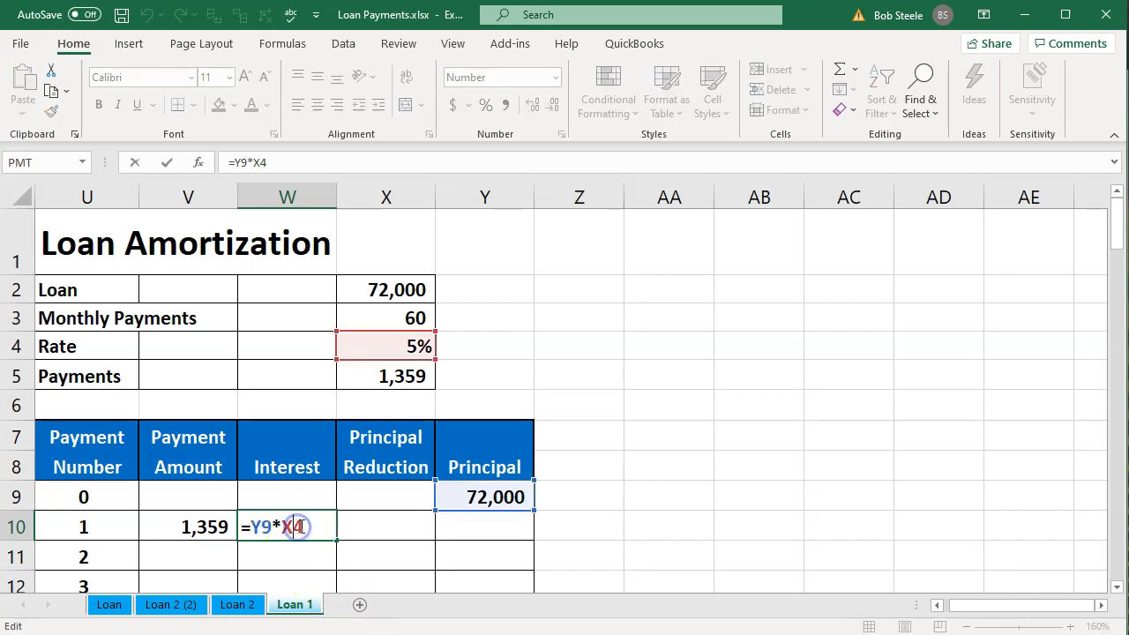
{"action": "type", "text": "/12"}
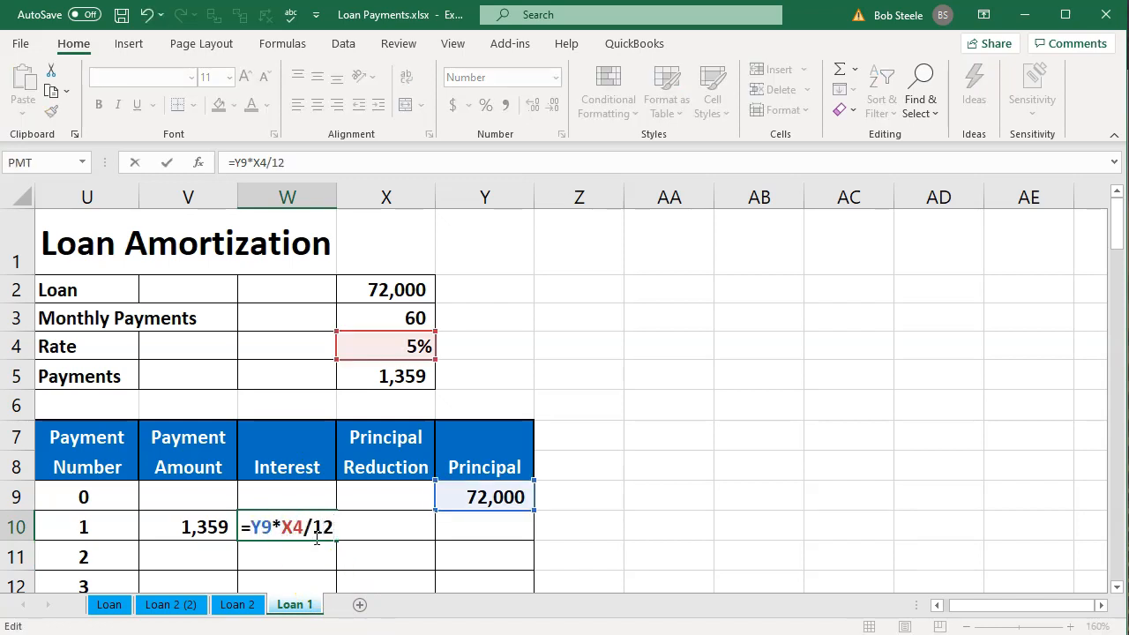
{"action": "key", "text": "Left"}
{"action": "key", "text": "Left"}
{"action": "key", "text": "Left"}
{"action": "key", "text": "Left"}
{"action": "key", "text": "Left"}
{"action": "key", "text": "Left"}
{"action": "key", "text": "Right"}
{"action": "key", "text": "Right"}
{"action": "key", "text": "Right"}
{"action": "key", "text": "Right"}
{"action": "key", "text": "Right"}
{"action": "key", "text": "Return"}
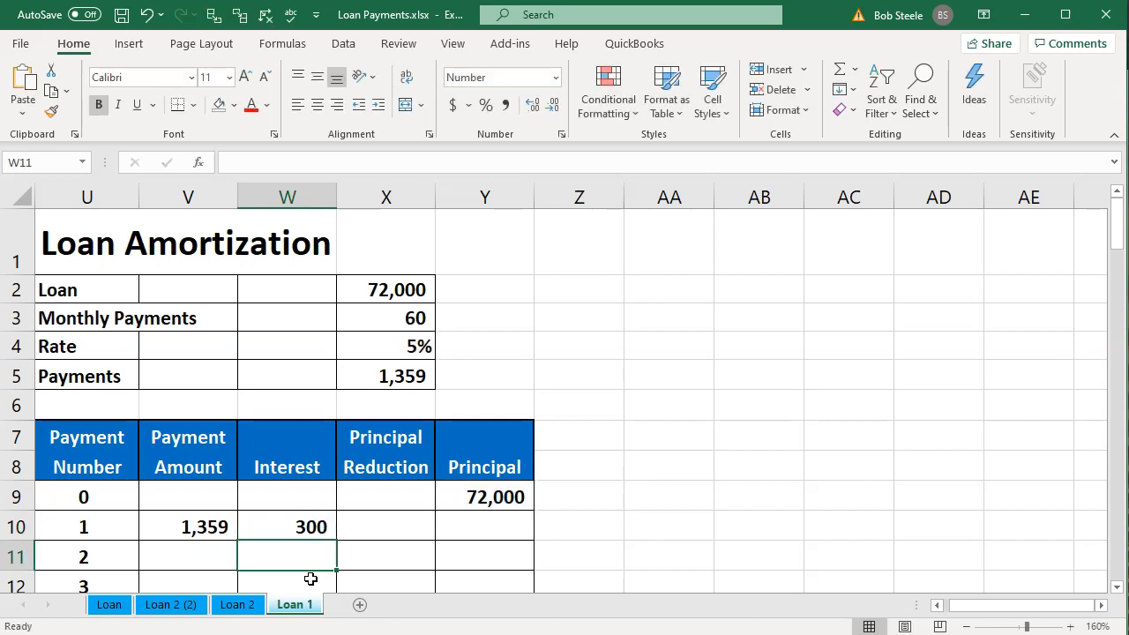
- Calculate the first payment's principal reduction in X10 as payment minus interest with =V10-W10
{"action": "key", "text": "Right"}
{"action": "key", "text": "Up"}
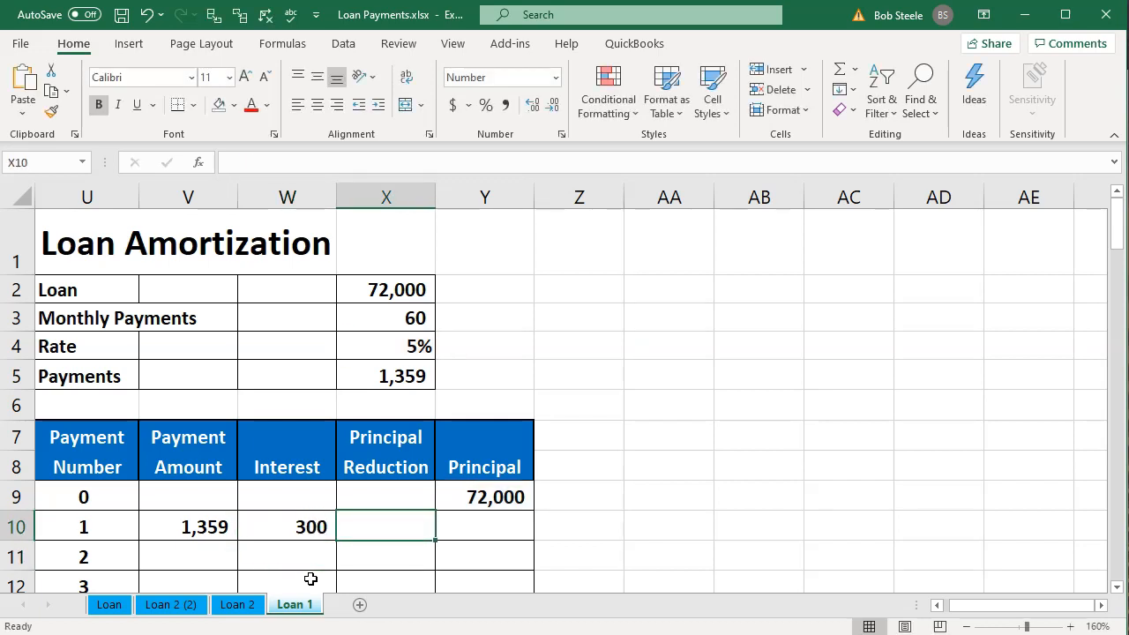
{"action": "type", "text": "="}
{"action": "key", "text": "Left"}
{"action": "key", "text": "Left"}
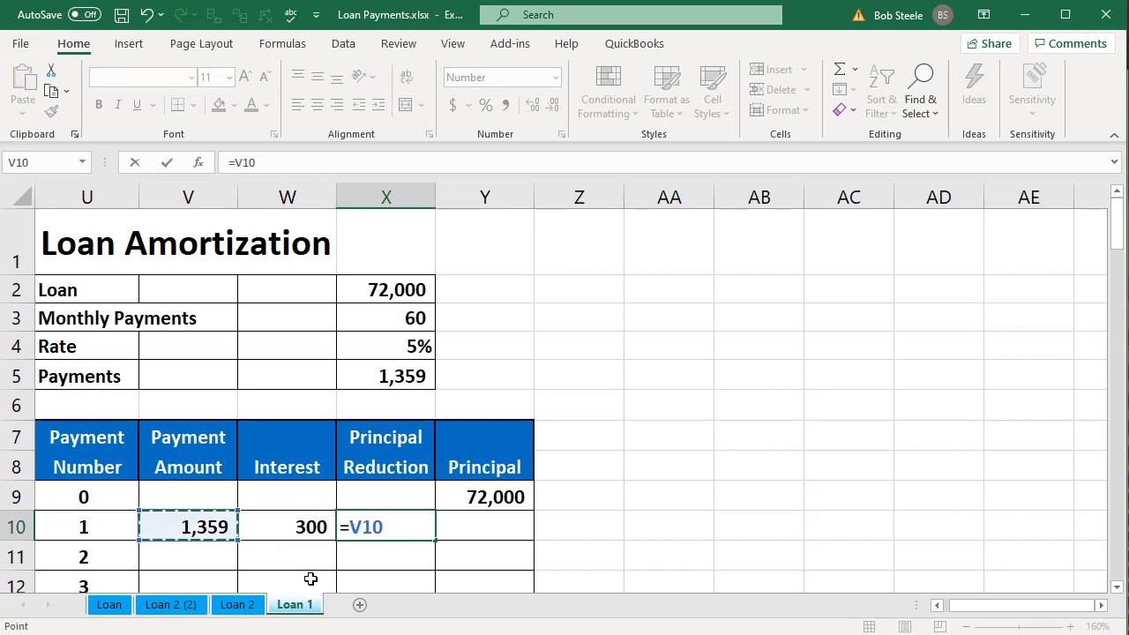
{"action": "type", "text": "-"}
{"action": "key", "text": "Left"}
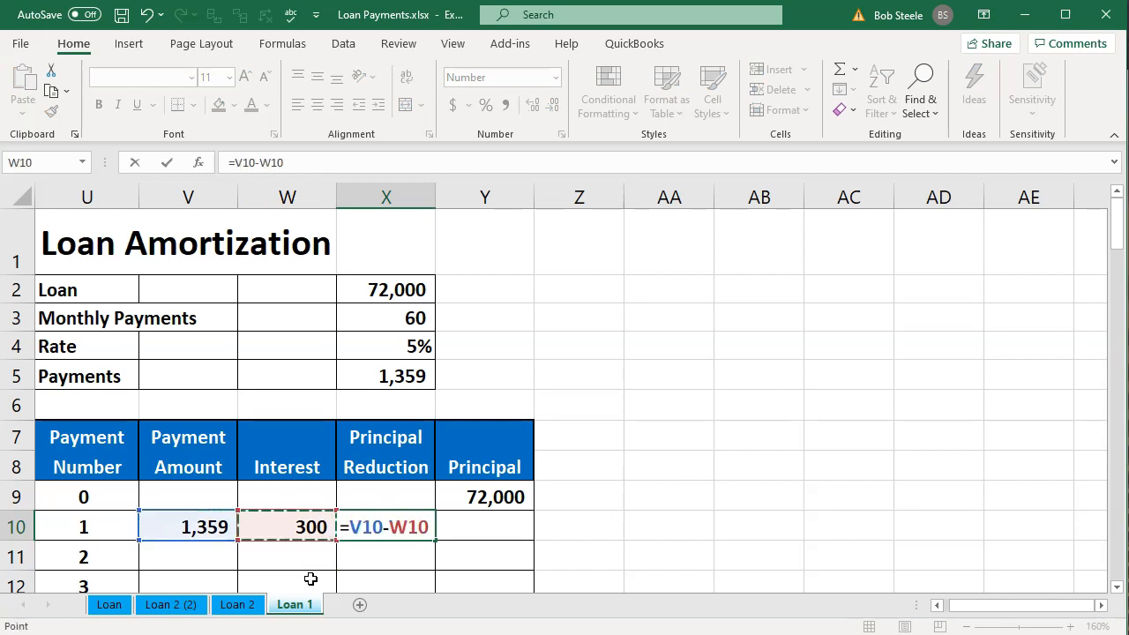
{"action": "key", "text": "Return"}
- Calculate the remaining principal after payment 1 in Y10 by entering =Y9-X10
{"action": "left_click", "coordinate": [303, 528]}
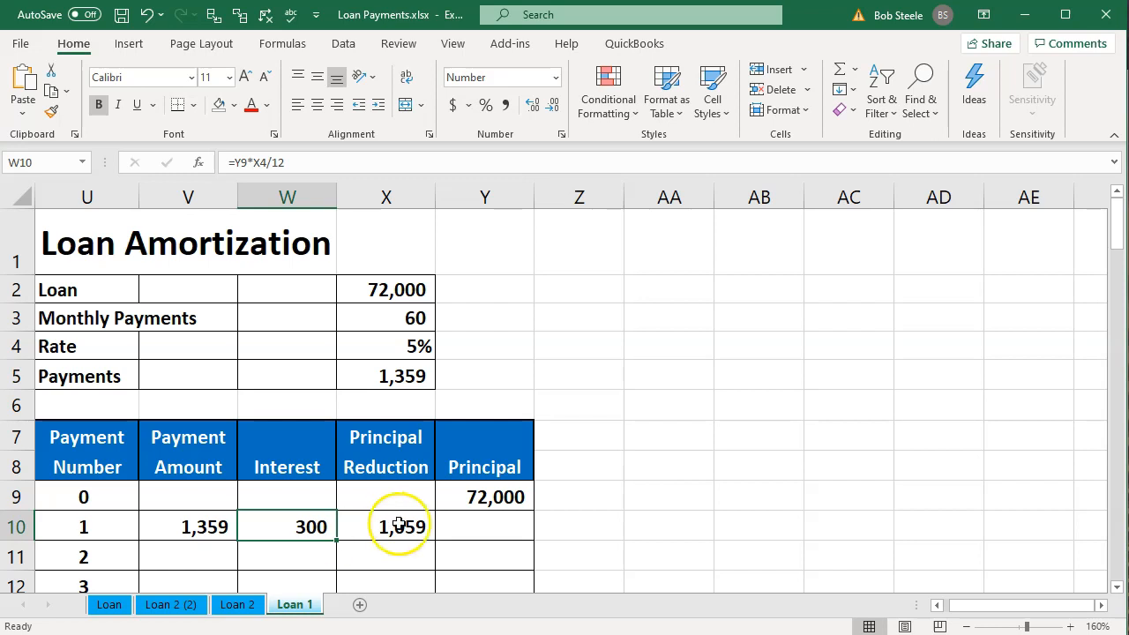
{"action": "left_click", "coordinate": [447, 507]}
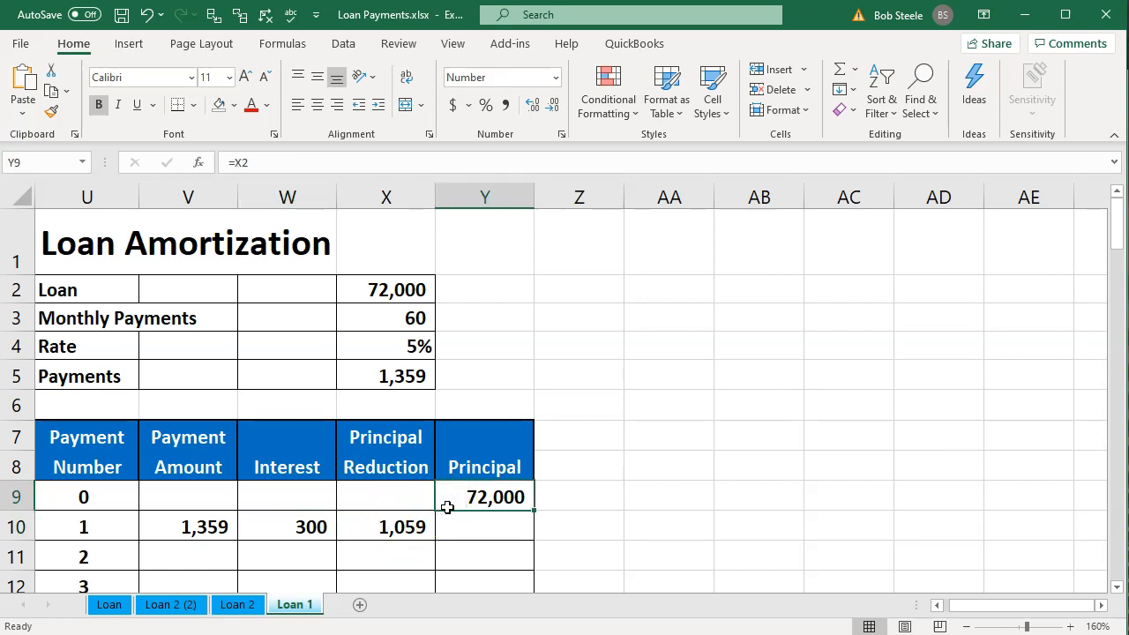
{"action": "left_click", "coordinate": [304, 528]}
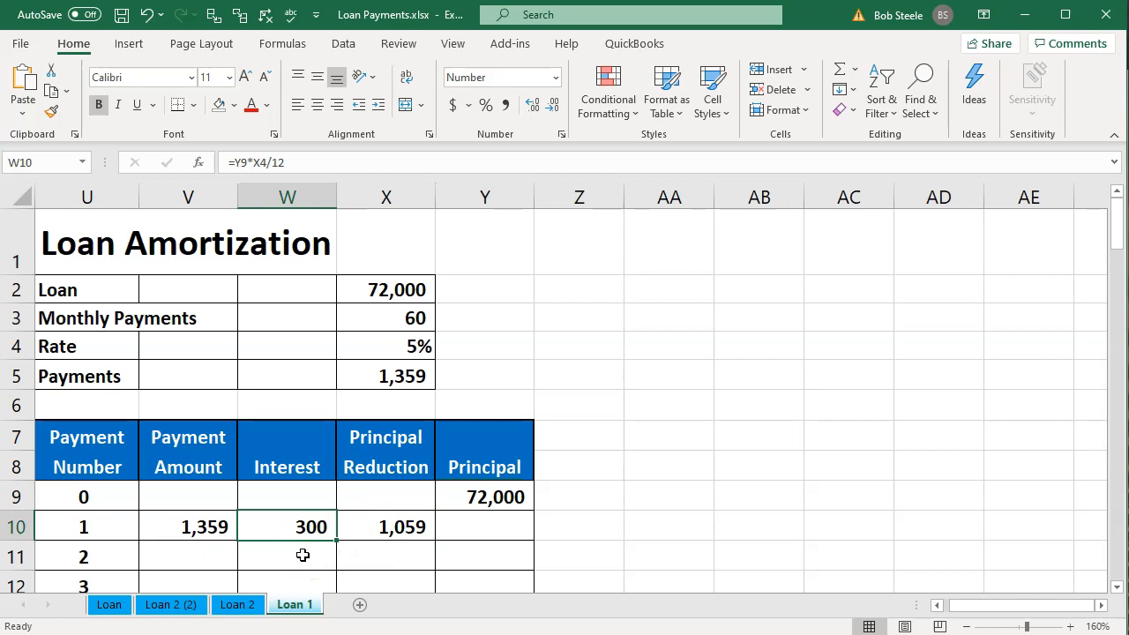
{"action": "key", "text": "Right"}
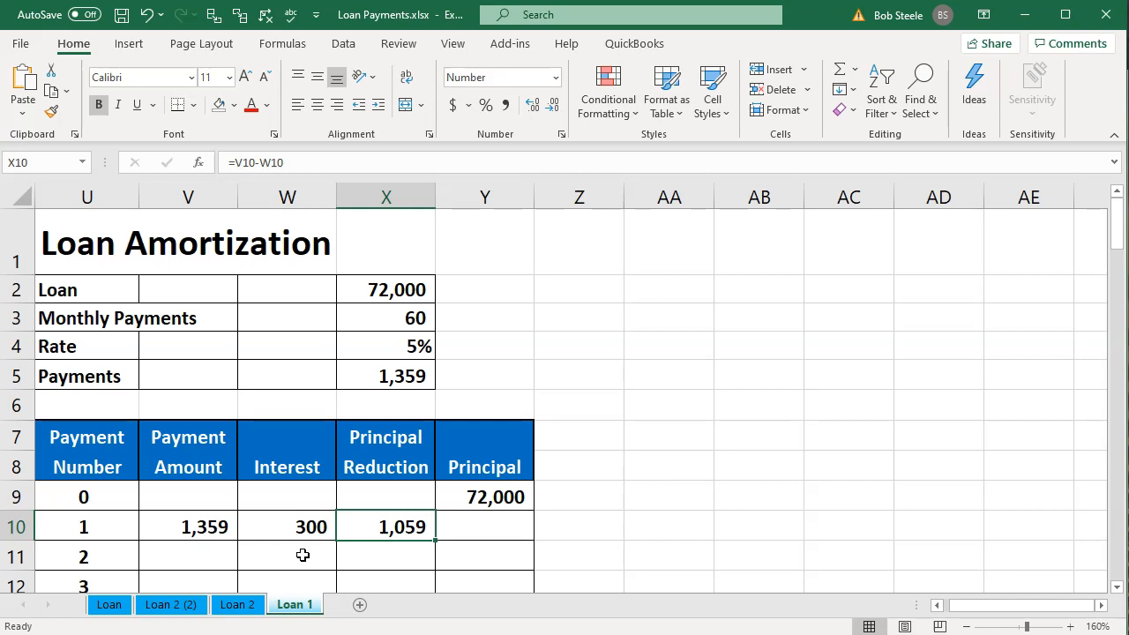
{"action": "key", "text": "Right"}
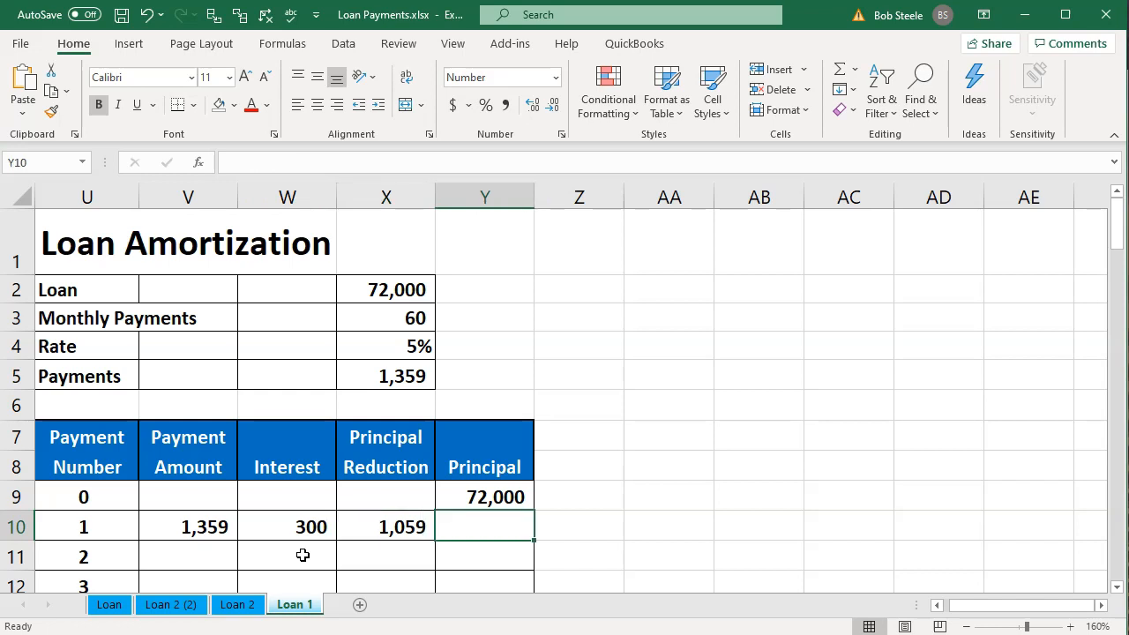
{"action": "type", "text": "="}
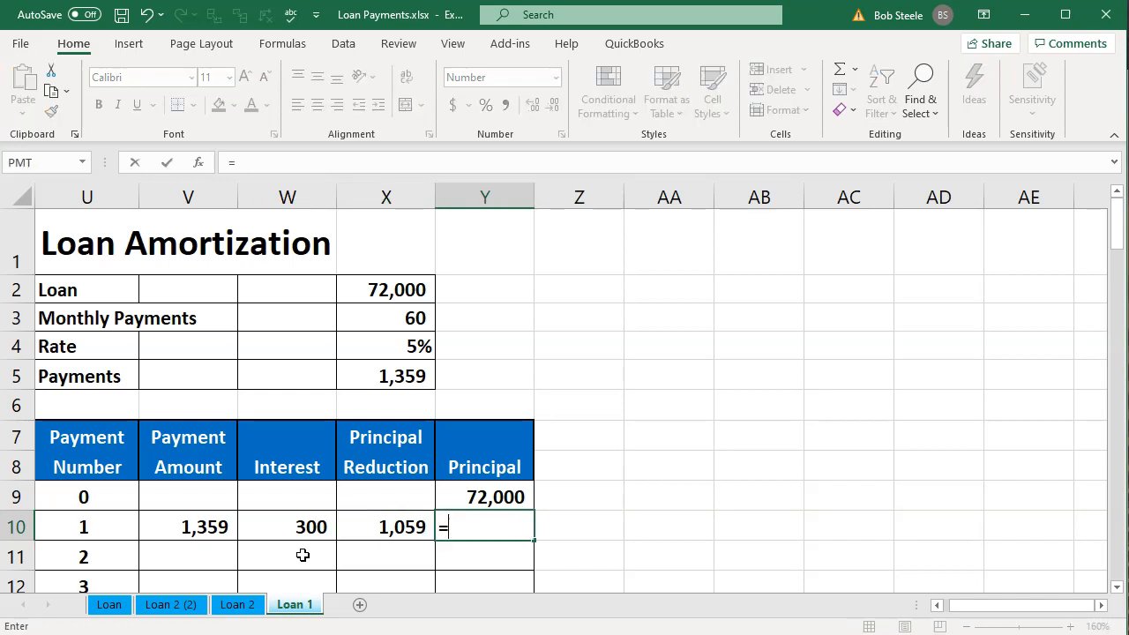
{"action": "key", "text": "Up"}
{"action": "type", "text": "-"}
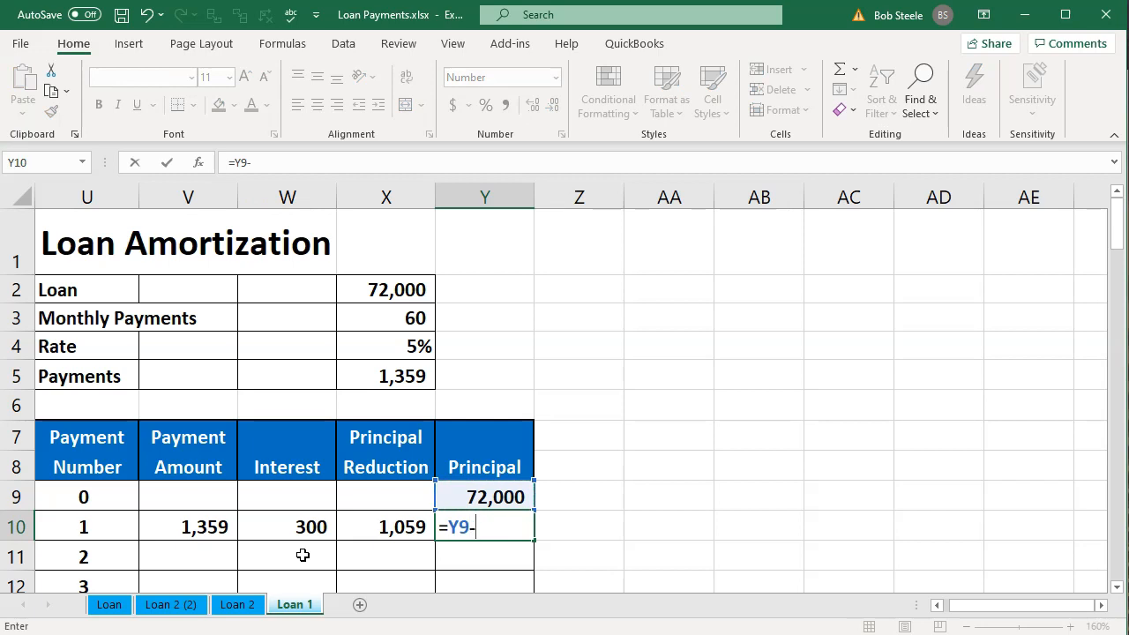
{"action": "key", "text": "Left"}
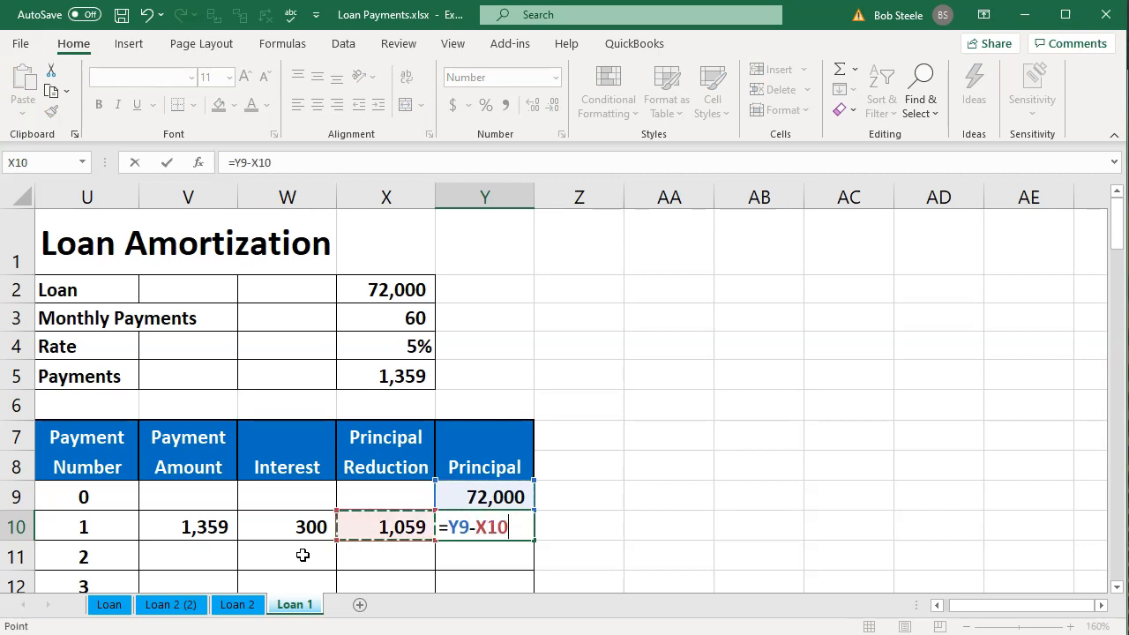
{"action": "key", "text": "Return"}
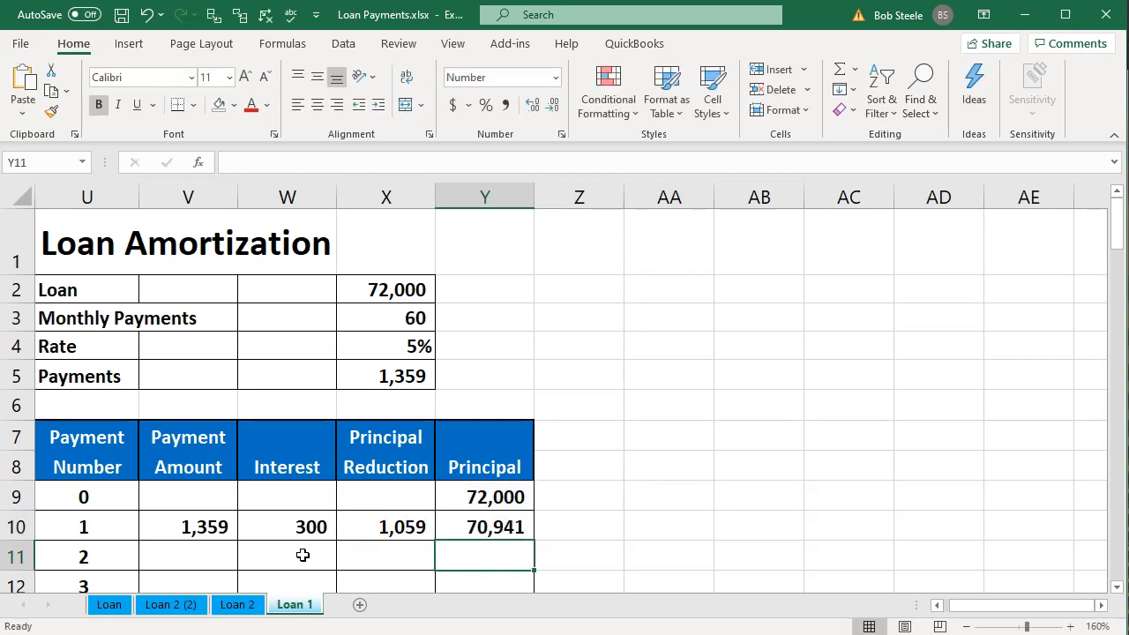
- Fill in the payment amount for payment 2 by referencing the previous payment in V11 with =V10
{"action": "key", "text": "Up"}
{"action": "key", "text": "Up"}
{"action": "key", "text": "Down"}
{"action": "key", "text": "Left"}
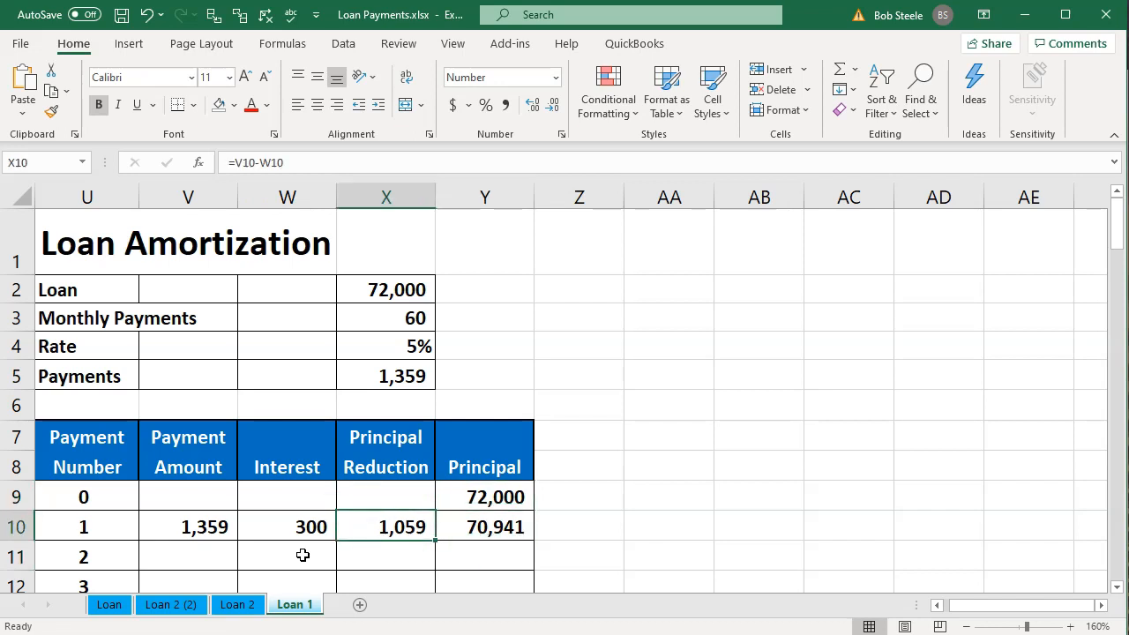
{"action": "key", "text": "Down"}
{"action": "key", "text": "Down"}
{"action": "key", "text": "Down"}
{"action": "key", "text": "Up"}
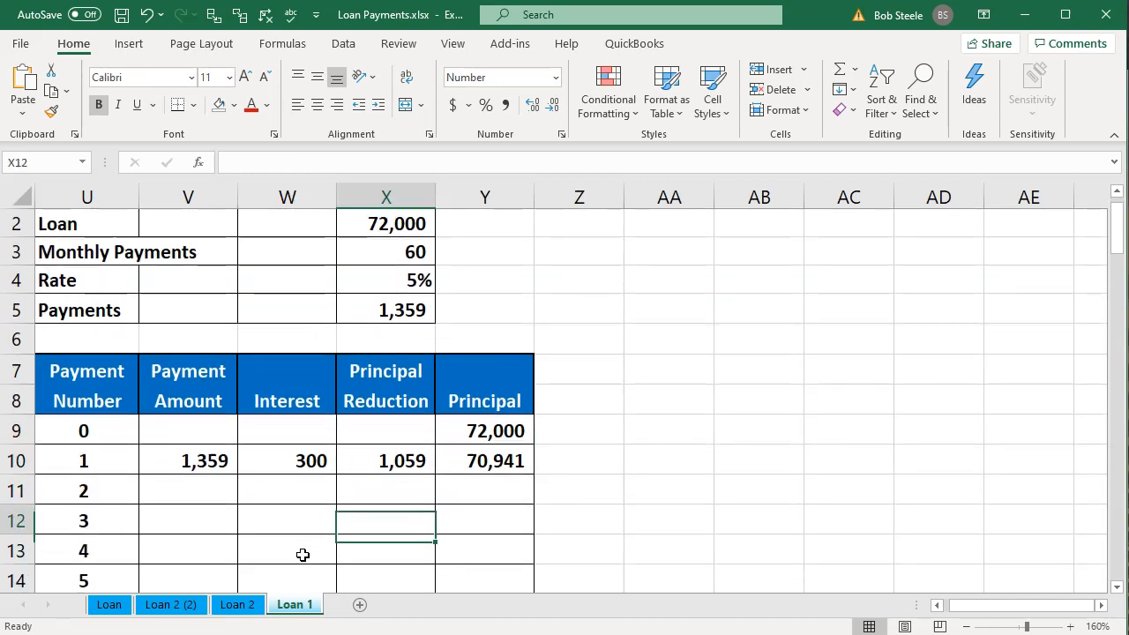
{"action": "key", "text": "Up"}
{"action": "key", "text": "Left"}
{"action": "key", "text": "Left"}
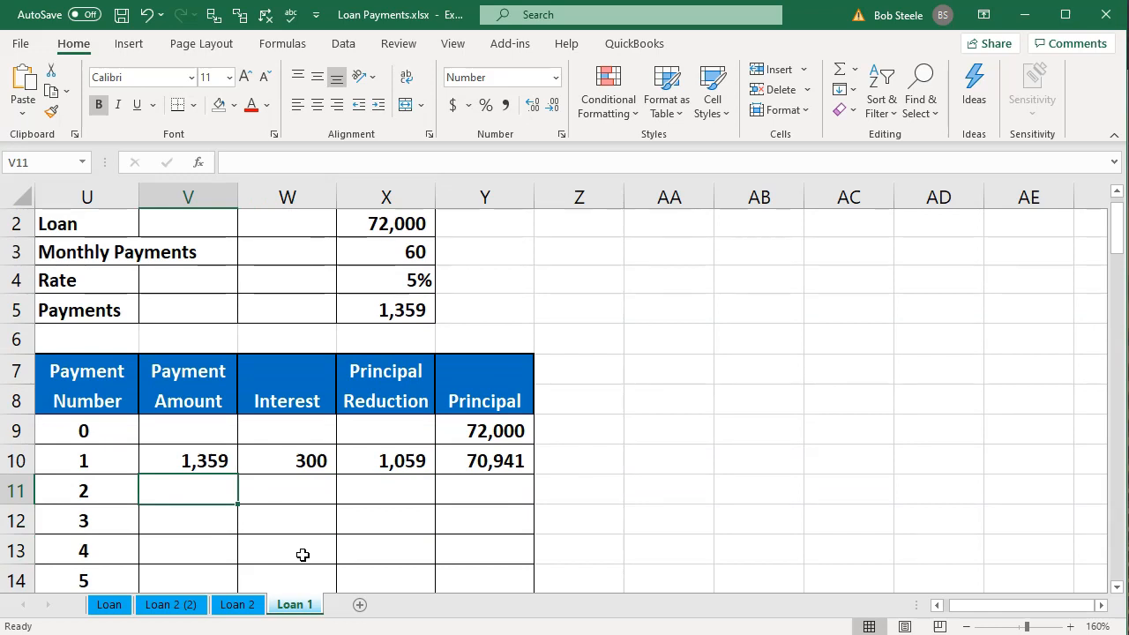
{"action": "type", "text": "="}
{"action": "key", "text": "Up"}
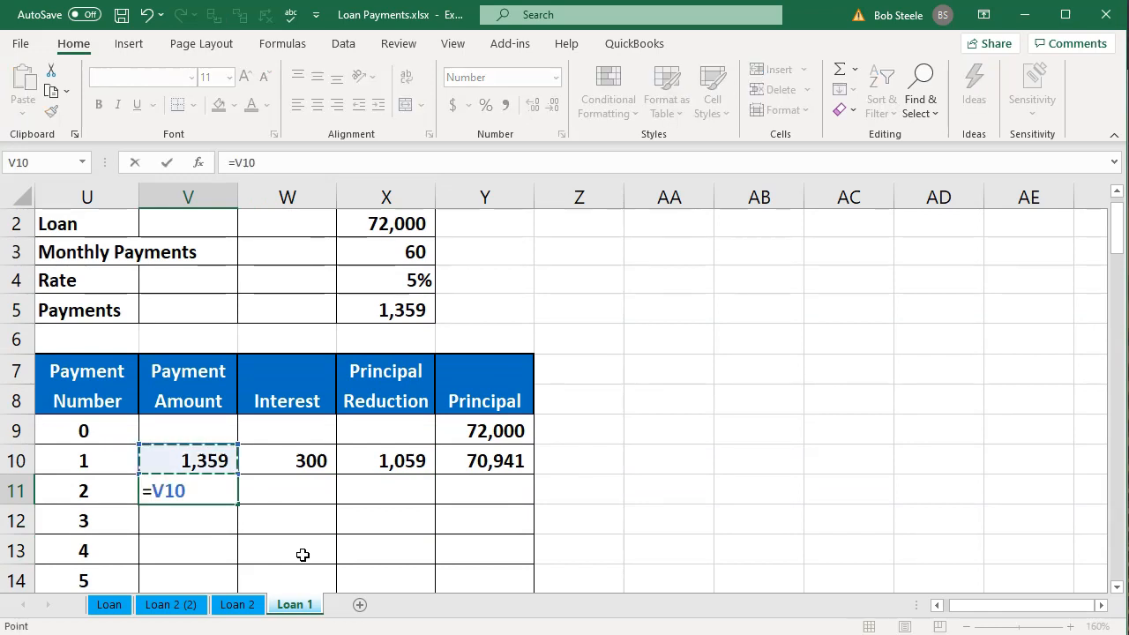
{"action": "key", "text": "Return"}
- Calculate the second payment's monthly interest in W11 from the prior principal and the annual rate with =Y10*X4/12
{"action": "key", "text": "Right"}
{"action": "key", "text": "Up"}
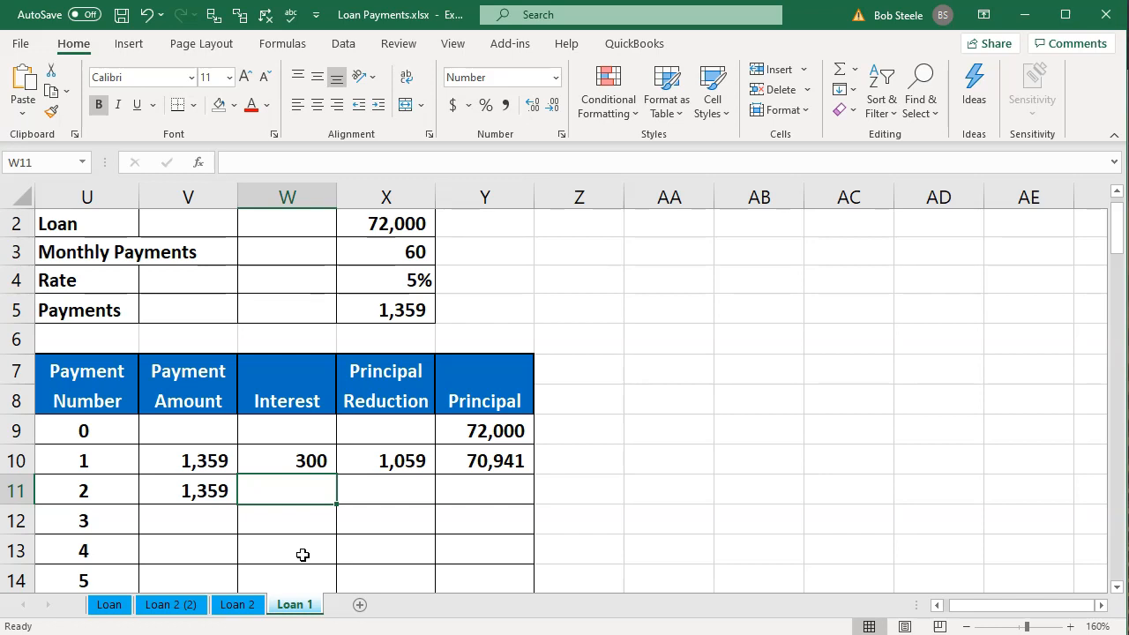
{"action": "left_click", "coordinate": [496, 461]}
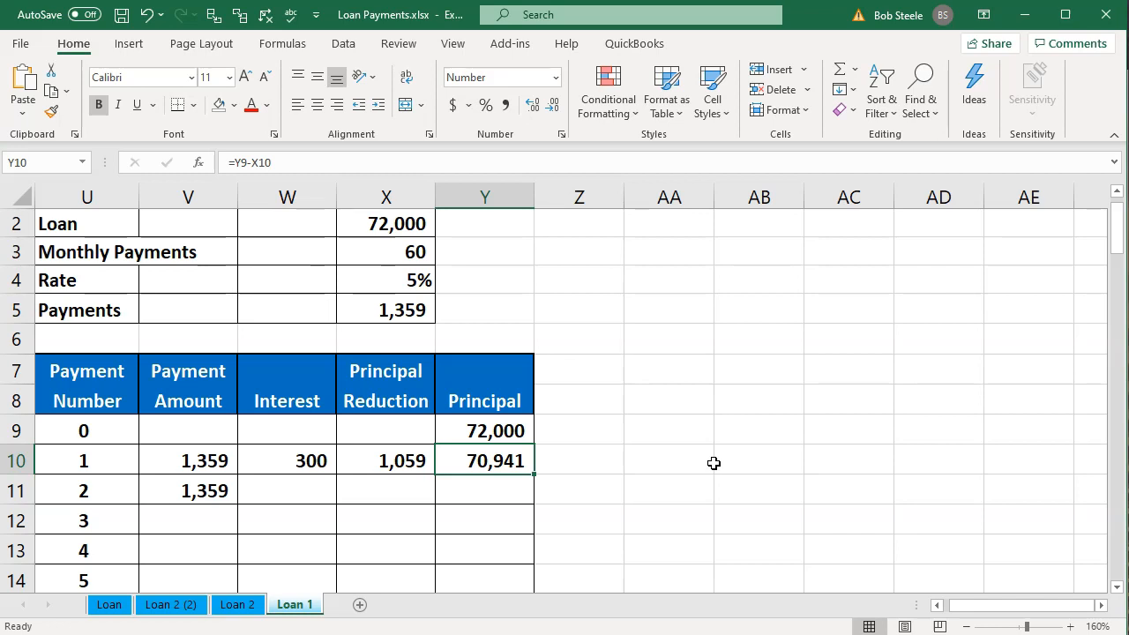
{"action": "key", "text": "Down"}
{"action": "key", "text": "Left"}
{"action": "key", "text": "Left"}
{"action": "type", "text": "="}
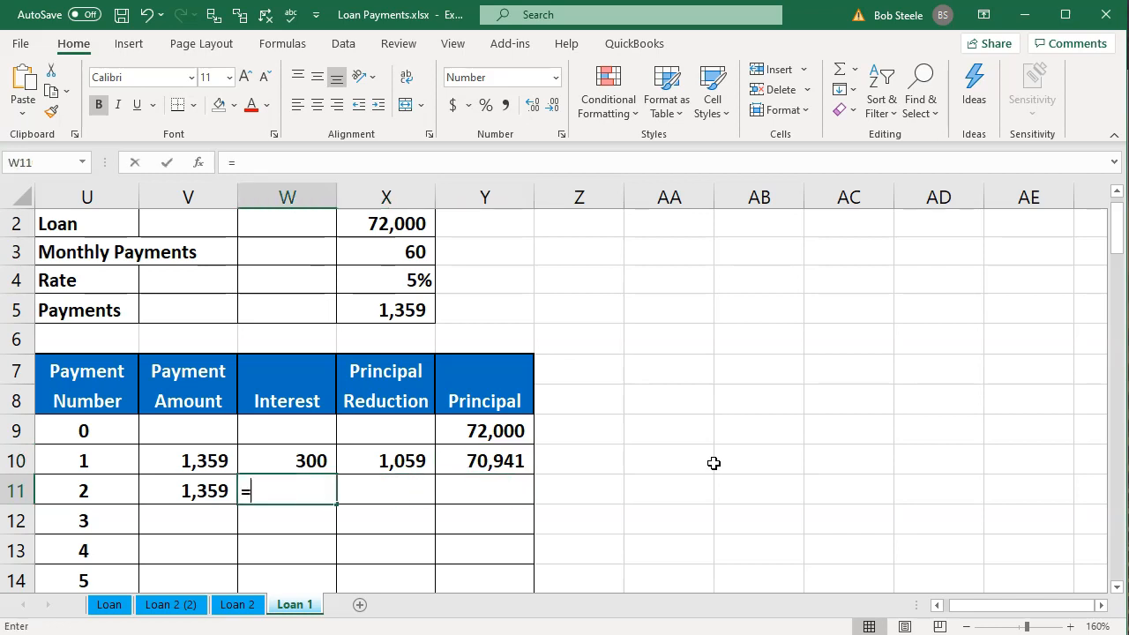
{"action": "key", "text": "Right"}
{"action": "key", "text": "Right"}
{"action": "key", "text": "Up"}
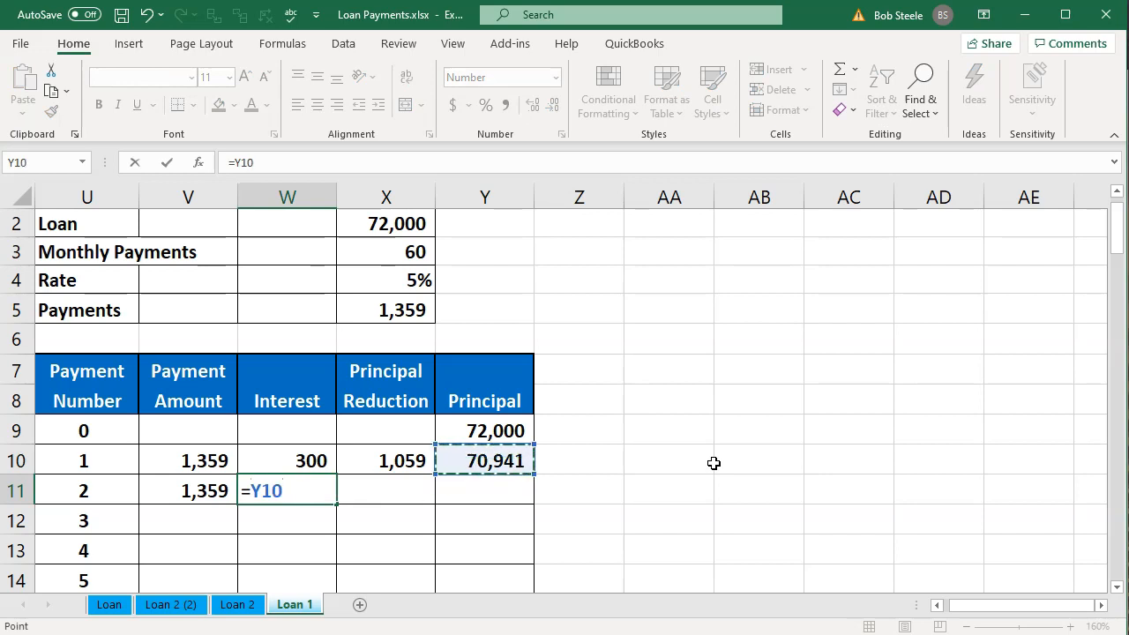
{"action": "type", "text": "*"}
{"action": "key", "text": "Up"}
{"action": "key", "text": "Up"}
{"action": "key", "text": "Up"}
{"action": "key", "text": "Up"}
{"action": "key", "text": "Up"}
{"action": "key", "text": "Up"}
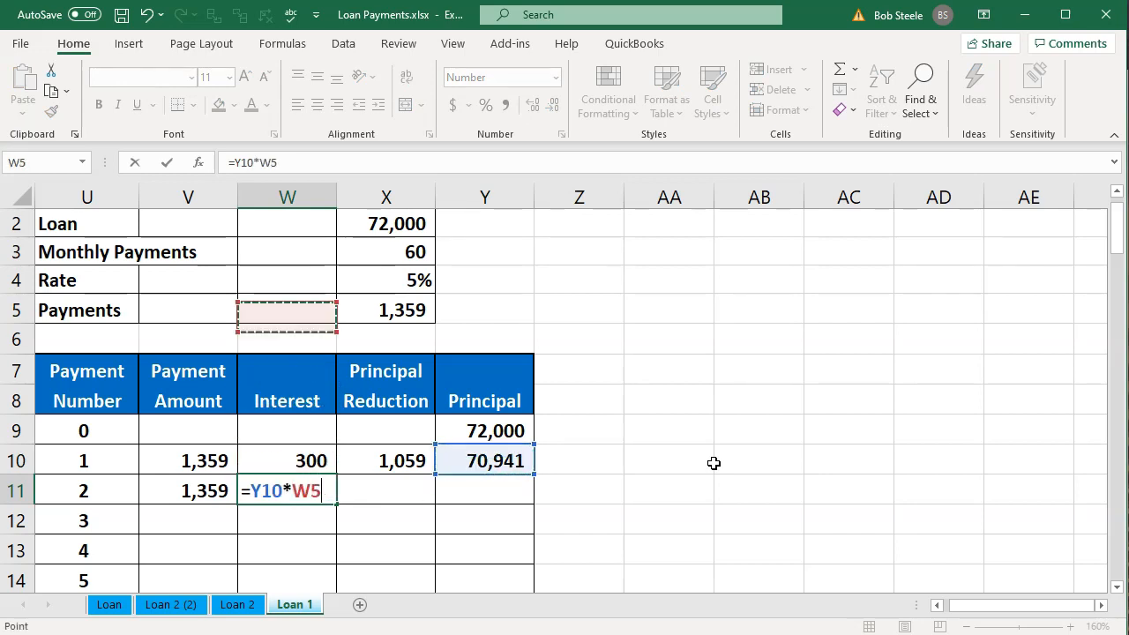
{"action": "key", "text": "Up"}
{"action": "key", "text": "Right"}
{"action": "type", "text": "/12"}
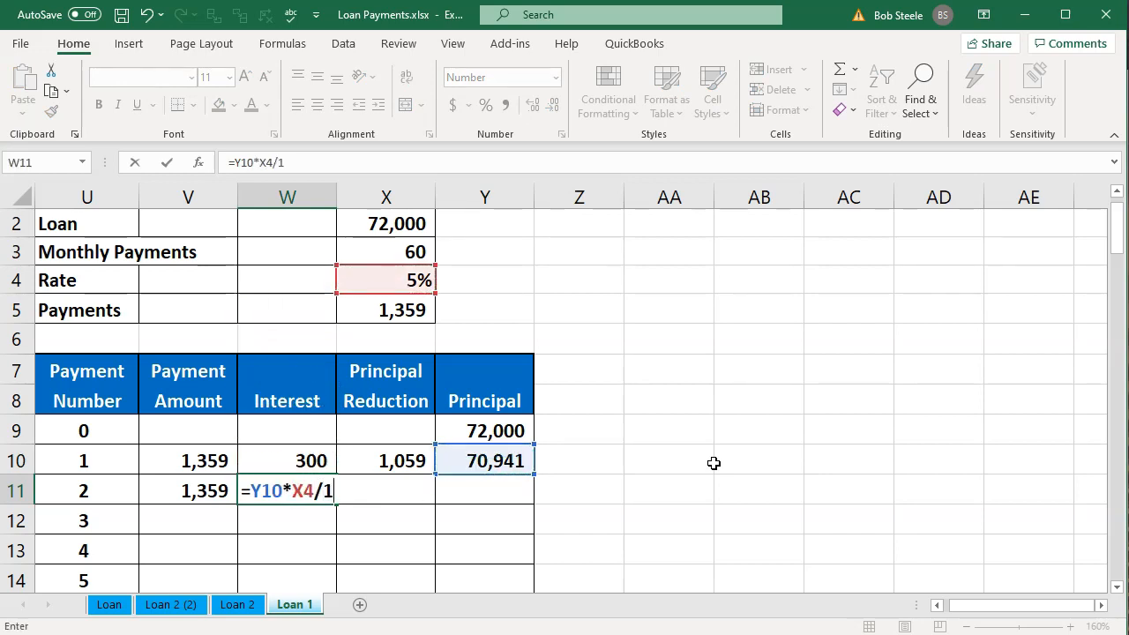
{"action": "key", "text": "Return"}
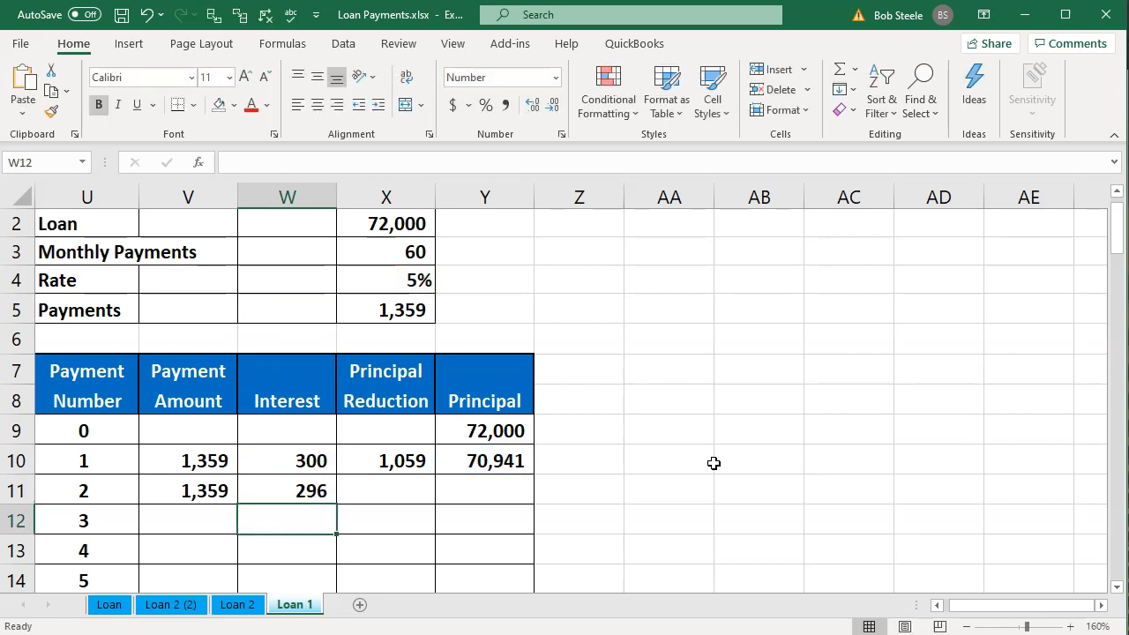
- Calculate the second payment's principal reduction in X11 by subtracting its interest with =V11-W11
{"action": "key", "text": "Right"}
{"action": "key", "text": "Up"}
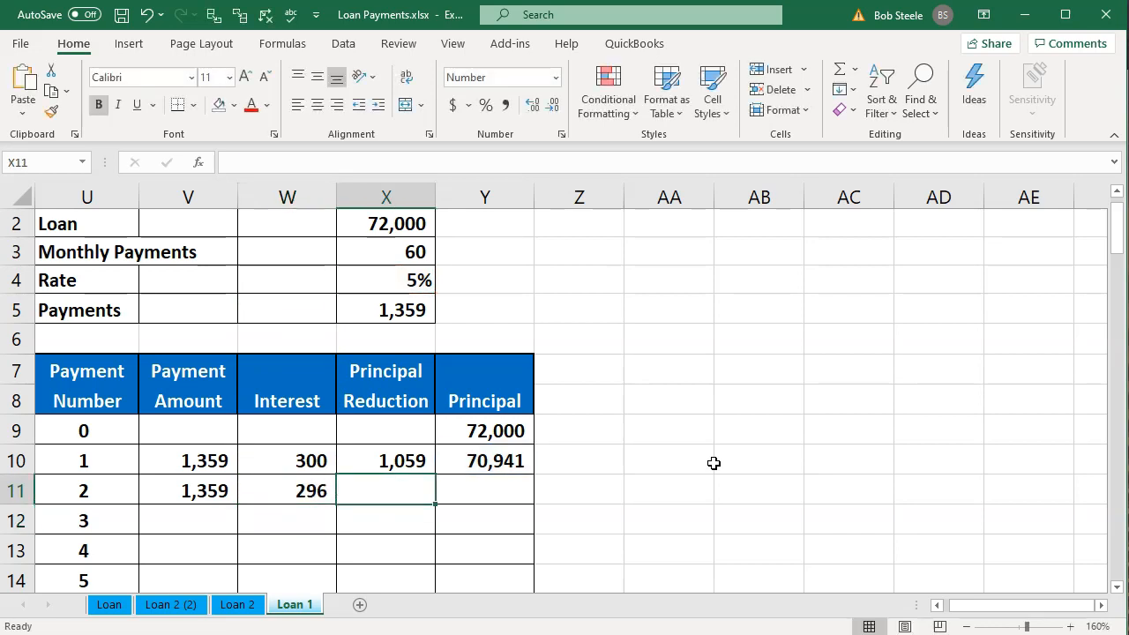
{"action": "type", "text": "="}
{"action": "key", "text": "Left"}
{"action": "key", "text": "Left"}
{"action": "type", "text": "-"}
{"action": "key", "text": "Left"}
{"action": "key", "text": "Return"}
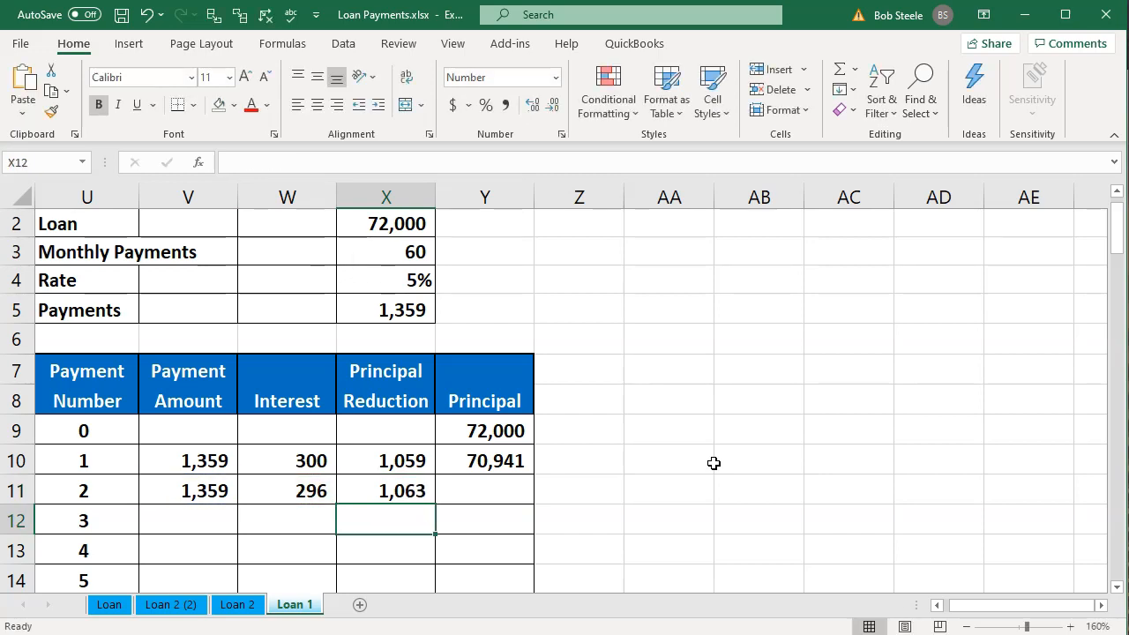
- Calculate the remaining principal after payment 2 in Y11 by entering =Y10-X11
{"action": "key", "text": "Up"}
{"action": "key", "text": "Left"}
{"action": "key", "text": "Left"}
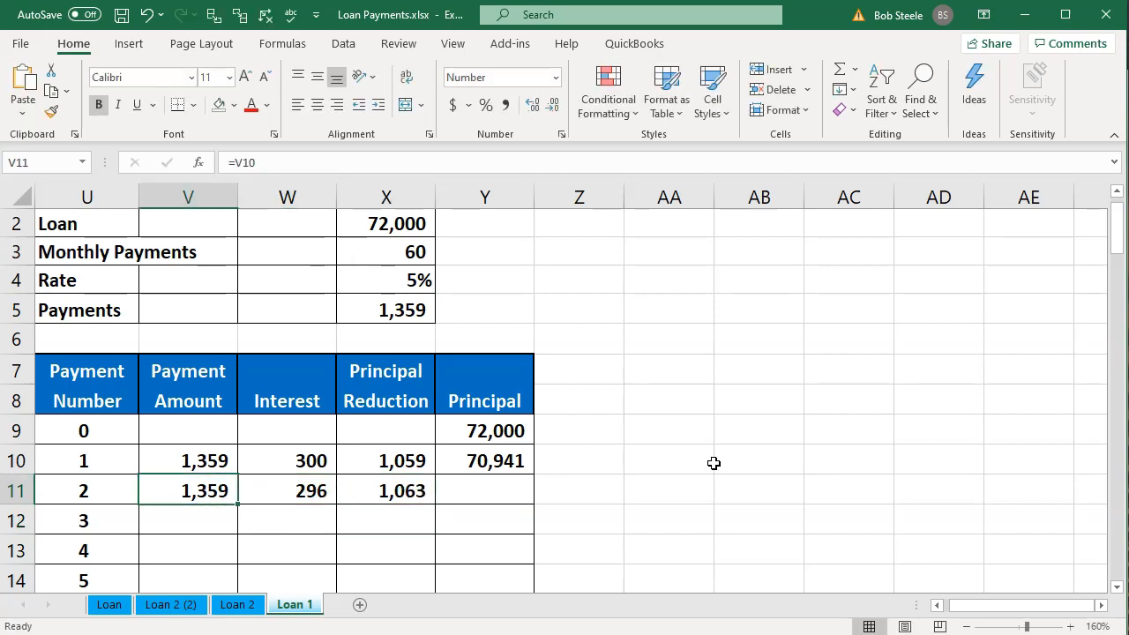
{"action": "key", "text": "Right"}
{"action": "key", "text": "Right"}
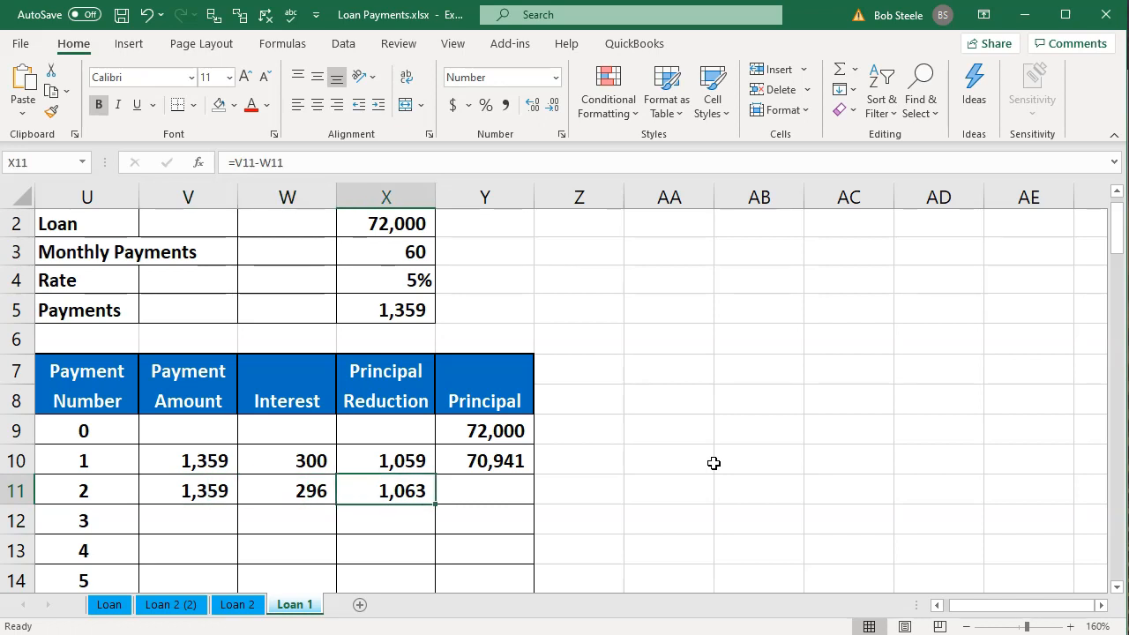
{"action": "key", "text": "Right"}
{"action": "type", "text": "="}
{"action": "key", "text": "Up"}
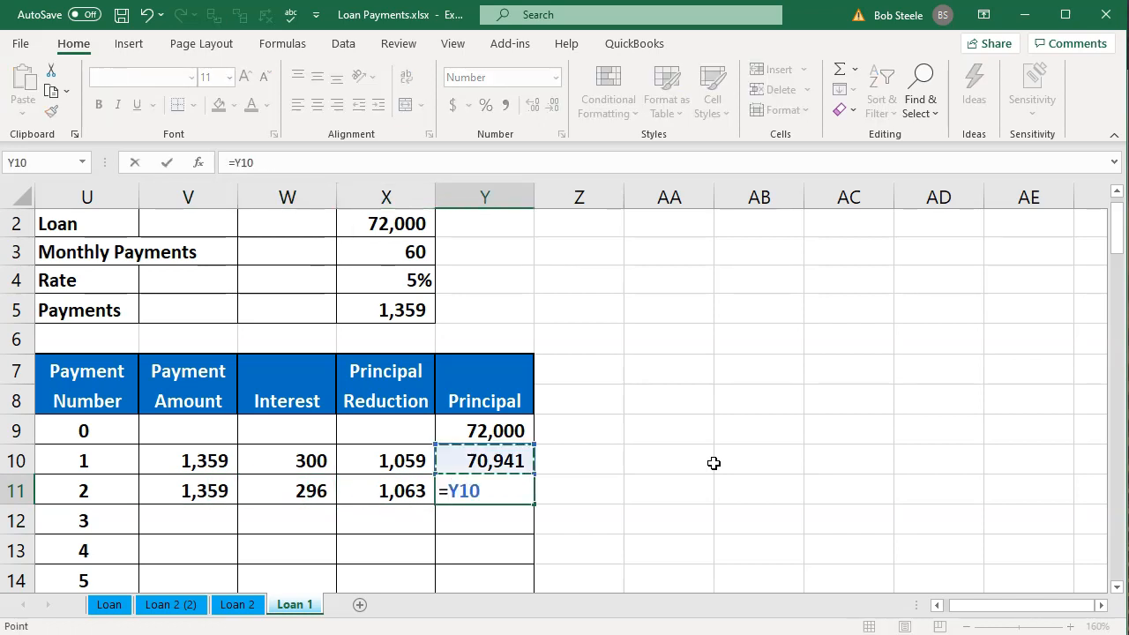
{"action": "type", "text": "-"}
{"action": "key", "text": "Left"}
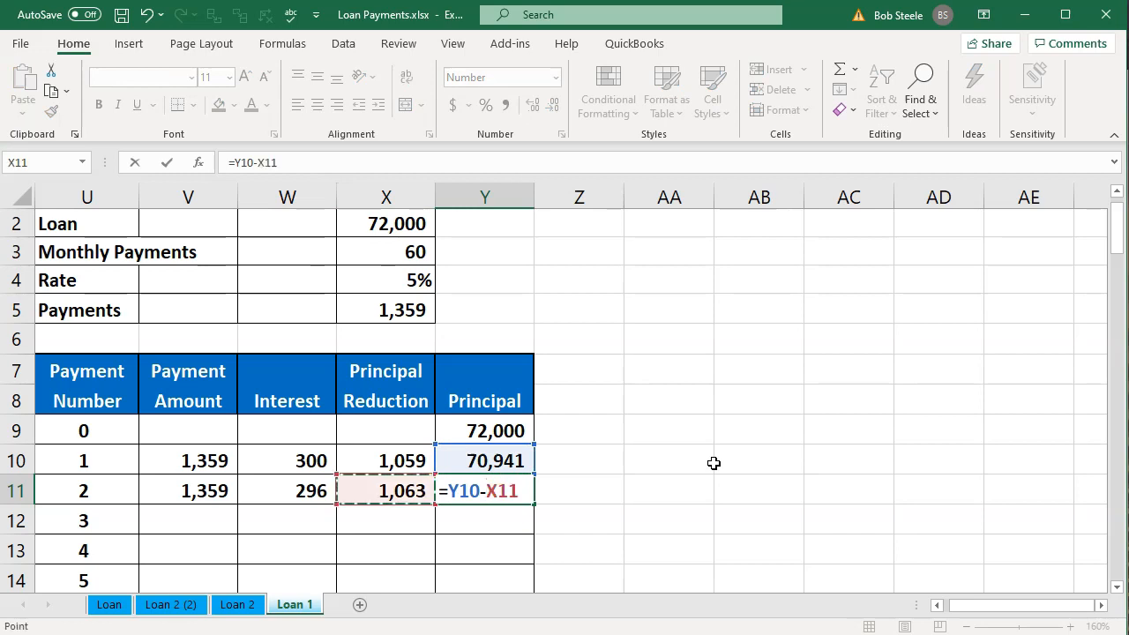
{"action": "key", "text": "Return"}
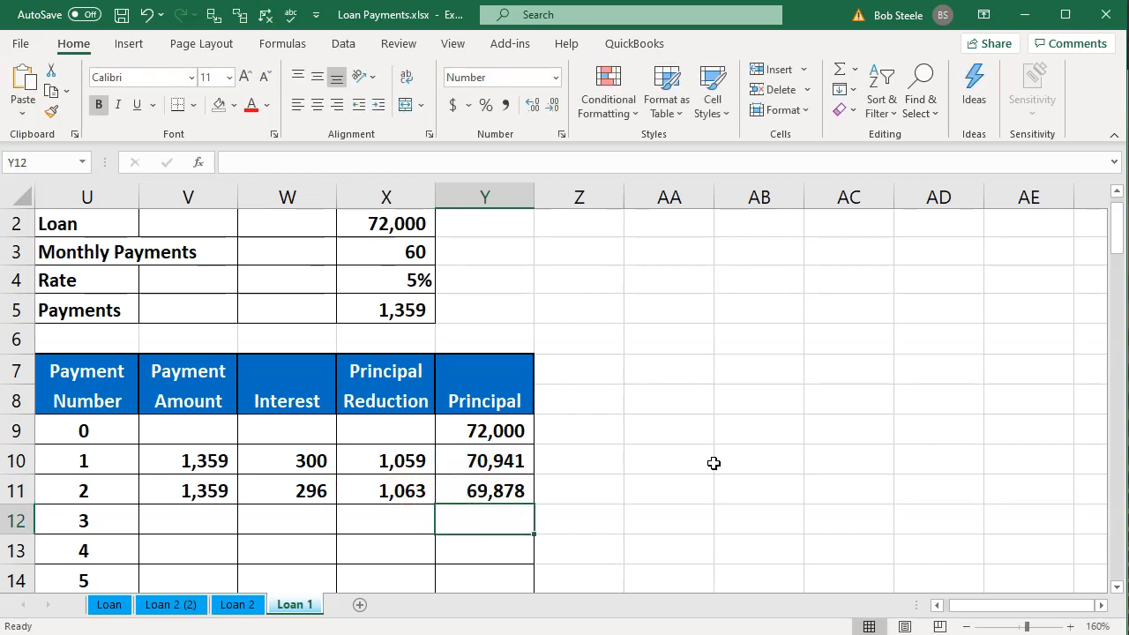
- Carry the payment amount down to payment 3 by entering =V11 in V12
{"action": "key", "text": "Left"}
{"action": "key", "text": "Left"}
{"action": "key", "text": "Left"}
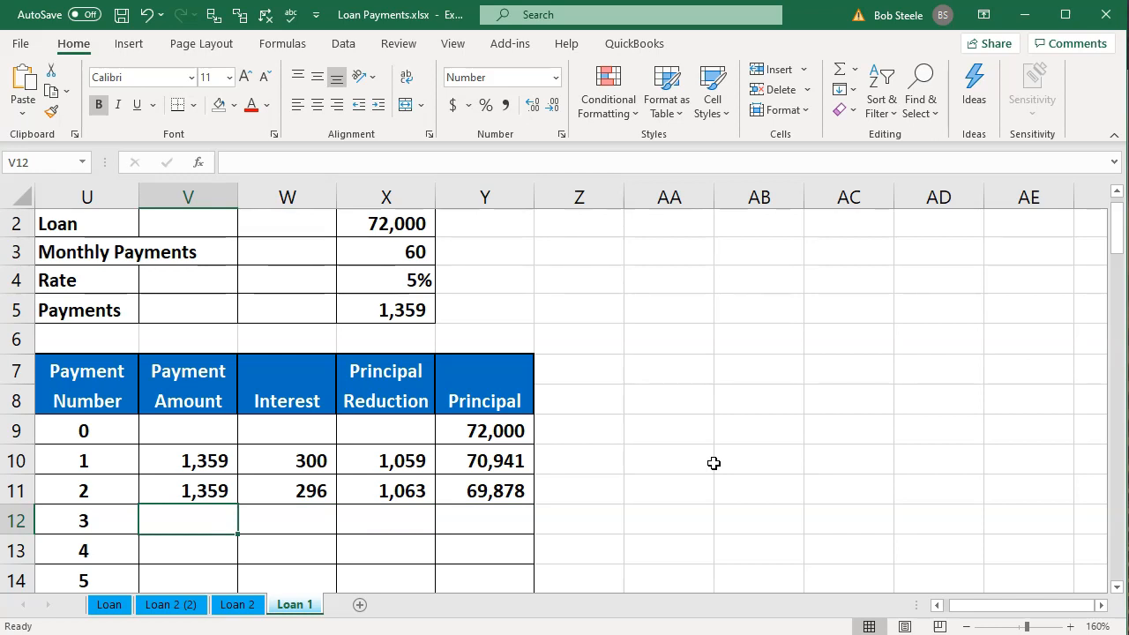
{"action": "type", "text": "="}
{"action": "key", "text": "Up"}
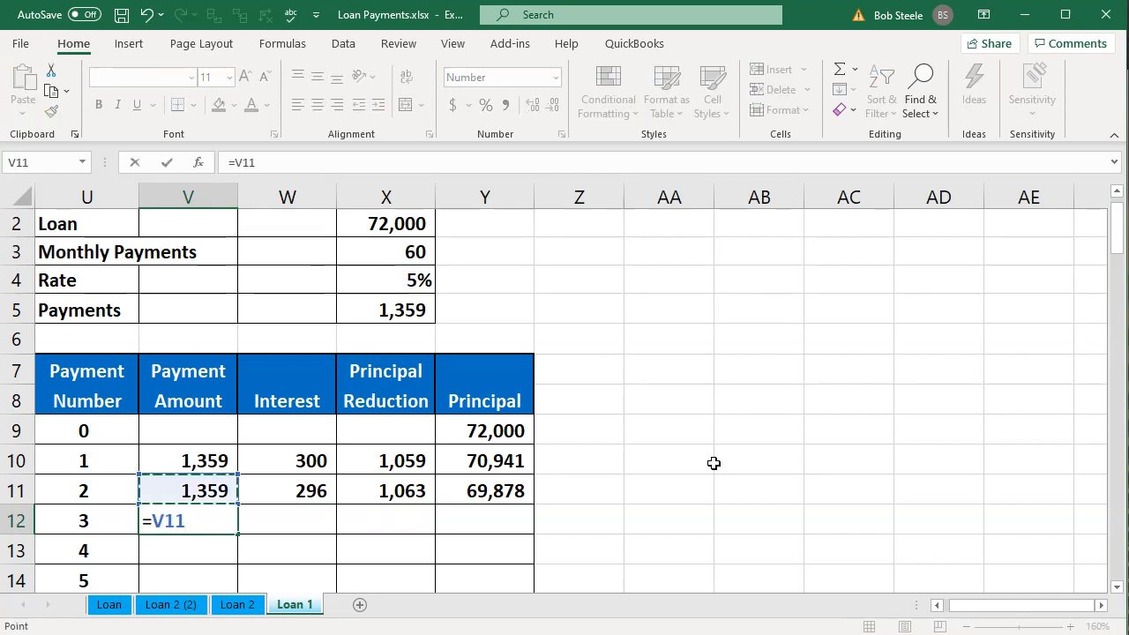
{"action": "key", "text": "Return"}
- Calculate the third payment's monthly interest in W12 from the prior principal and the annual rate with =Y11*X4/12
{"action": "key", "text": "Up"}
{"action": "key", "text": "Right"}
{"action": "type", "text": "="}
{"action": "key", "text": "Right"}
{"action": "key", "text": "Right"}
{"action": "key", "text": "Up"}
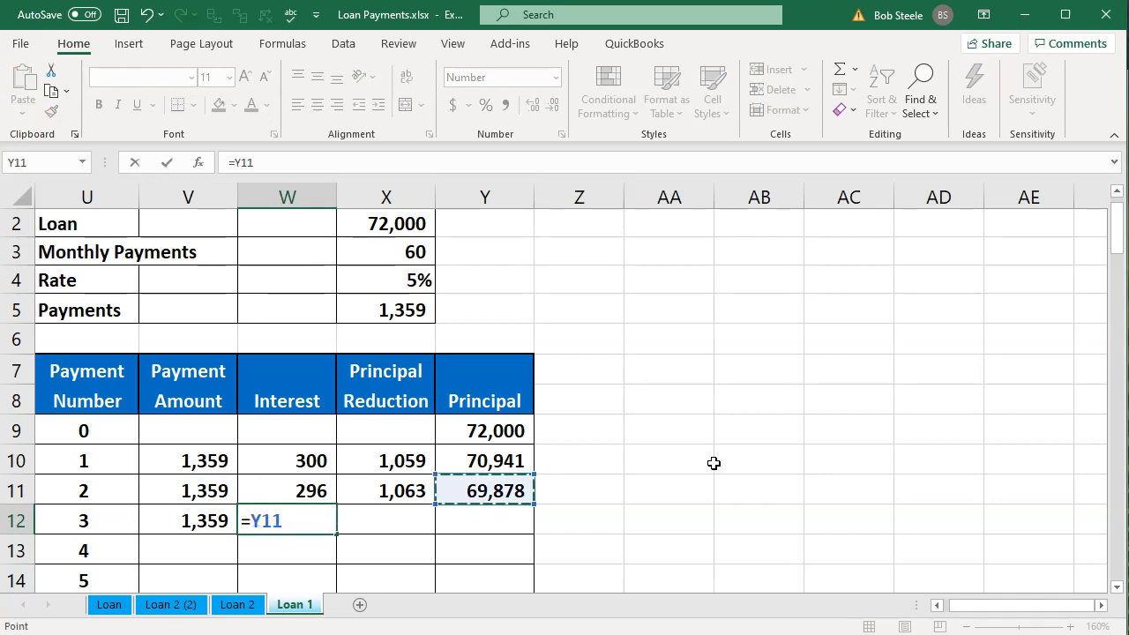
{"action": "type", "text": "*"}
{"action": "key", "text": "Up"}
{"action": "key", "text": "Up"}
{"action": "key", "text": "Up"}
{"action": "key", "text": "Up"}
{"action": "key", "text": "Up"}
{"action": "key", "text": "Up"}
{"action": "key", "text": "Up"}
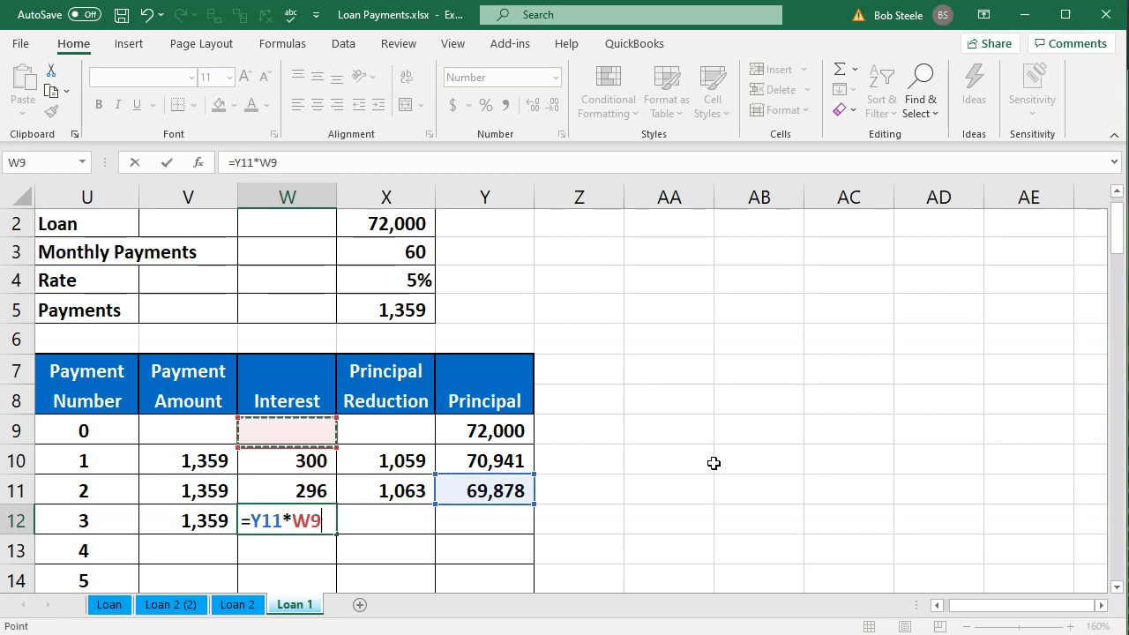
{"action": "key", "text": "Right"}
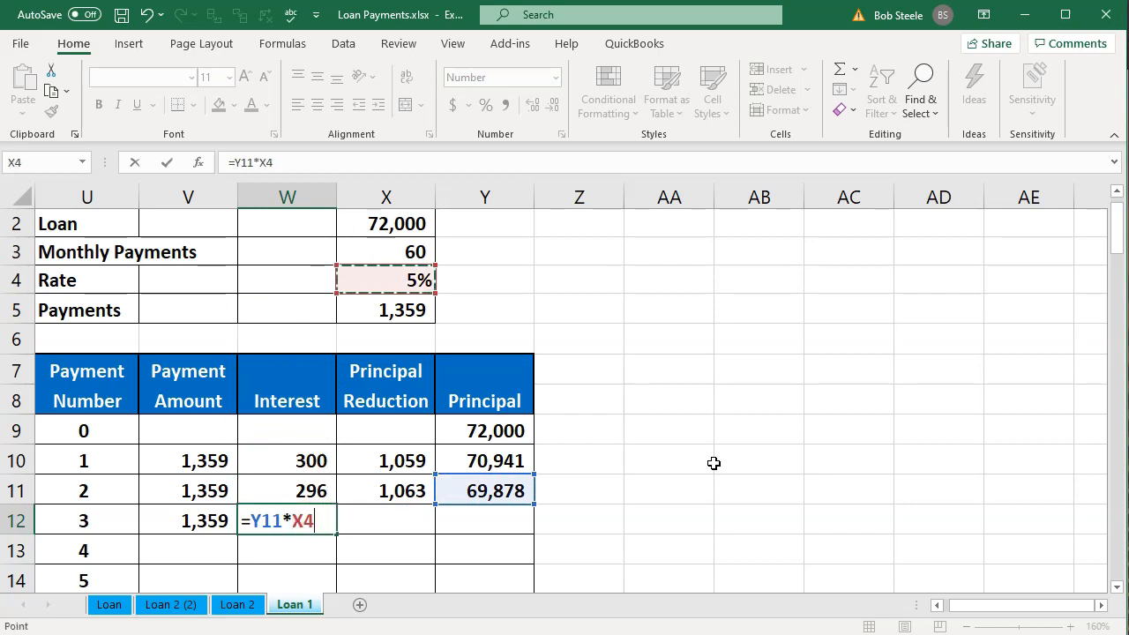
{"action": "type", "text": "/12"}
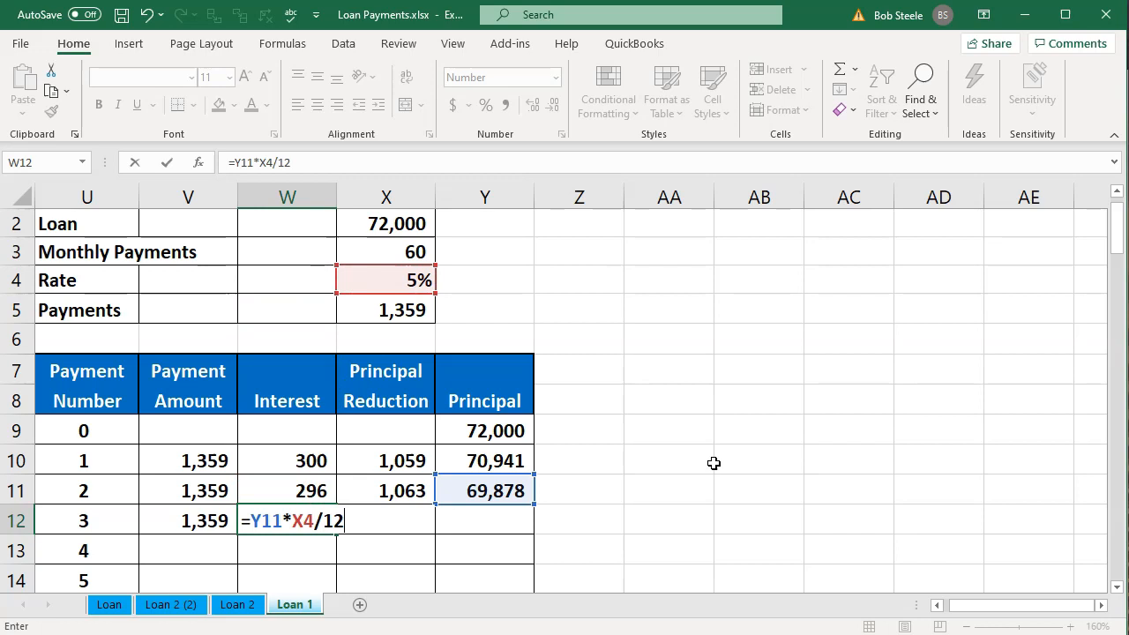
{"action": "key", "text": "Return"}
- Calculate the third payment's principal reduction in X12 by subtracting its interest with =V12-W12
{"action": "key", "text": "Up"}
{"action": "key", "text": "Right"}
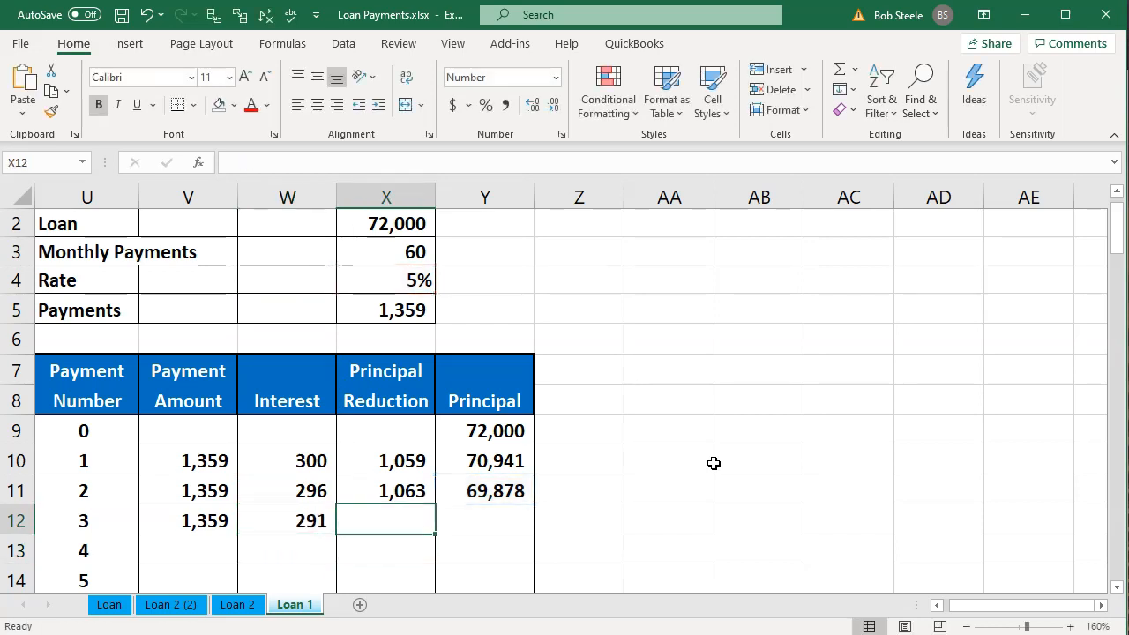
{"action": "type", "text": "="}
{"action": "key", "text": "Left"}
{"action": "key", "text": "Left"}
{"action": "type", "text": "-"}
{"action": "key", "text": "Left"}
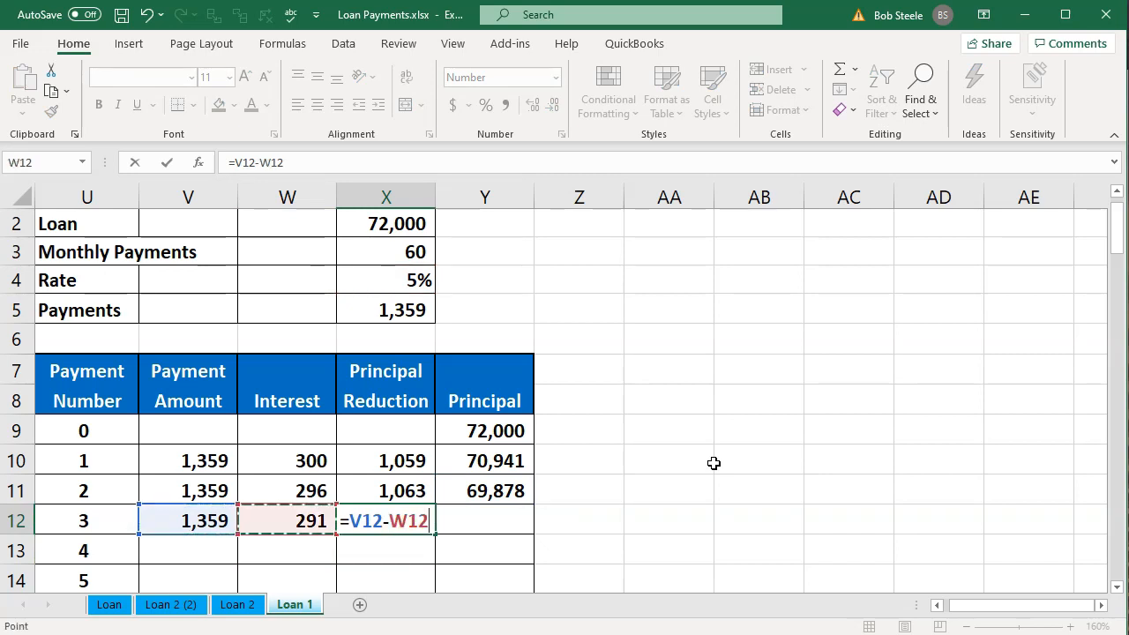
{"action": "key", "text": "ctrl+Return"}
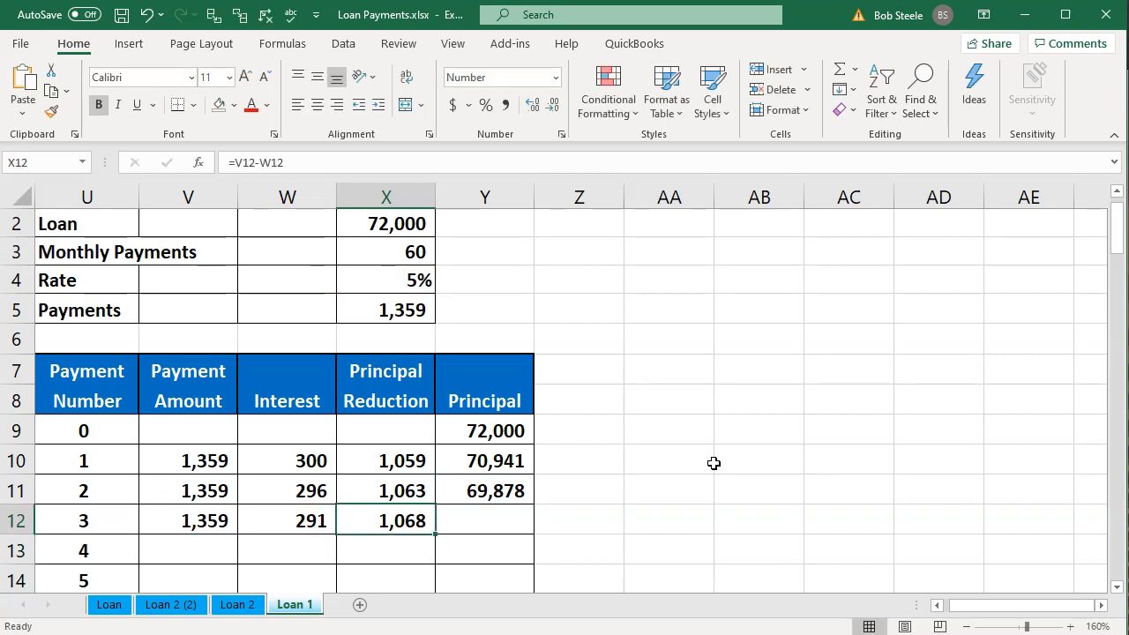
- Calculate the remaining principal after payment 3 in Y12 by entering =Y11-X12
{"action": "key", "text": "Up"}
{"action": "key", "text": "Right"}
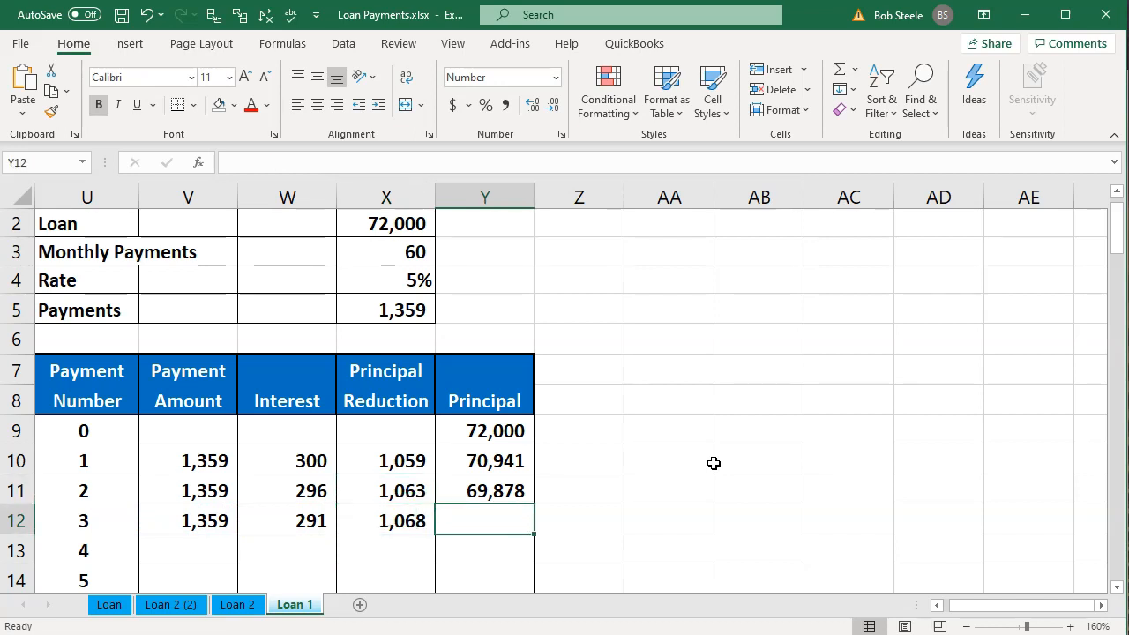
{"action": "type", "text": "="}
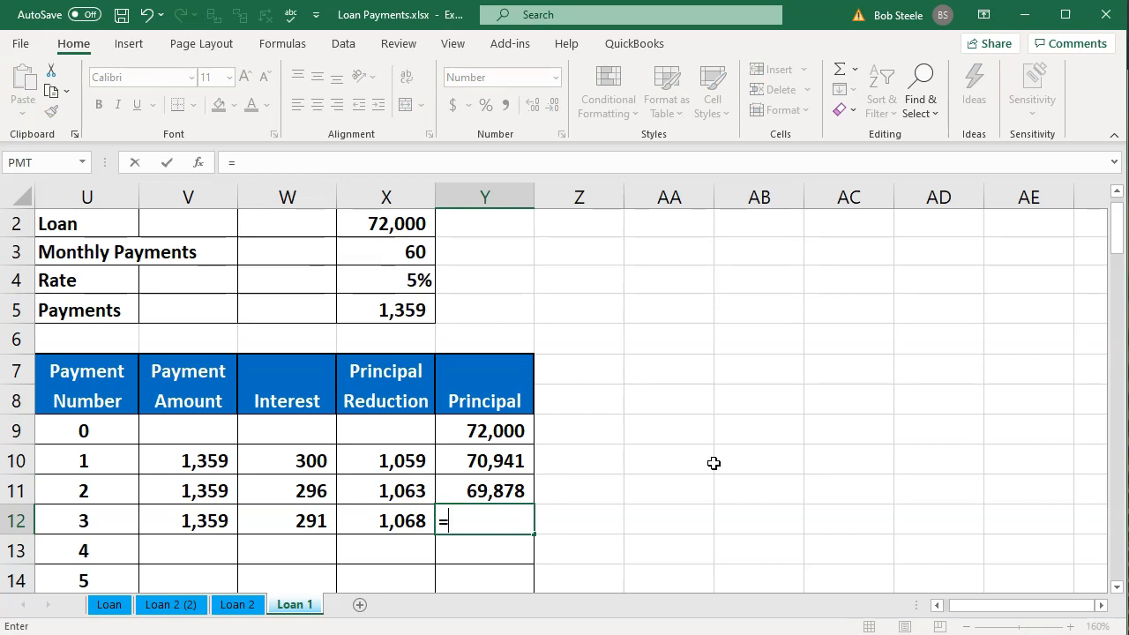
{"action": "key", "text": "Up"}
{"action": "type", "text": "-"}
{"action": "key", "text": "Left"}
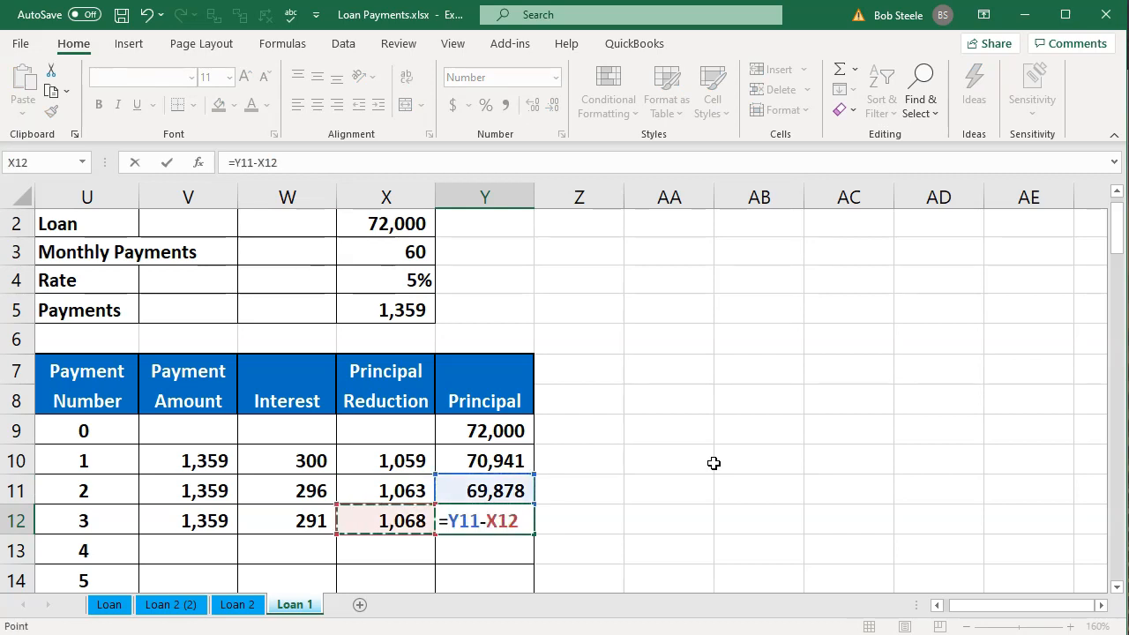
{"action": "key", "text": "Return"}
{"action": "key", "text": "Up"}
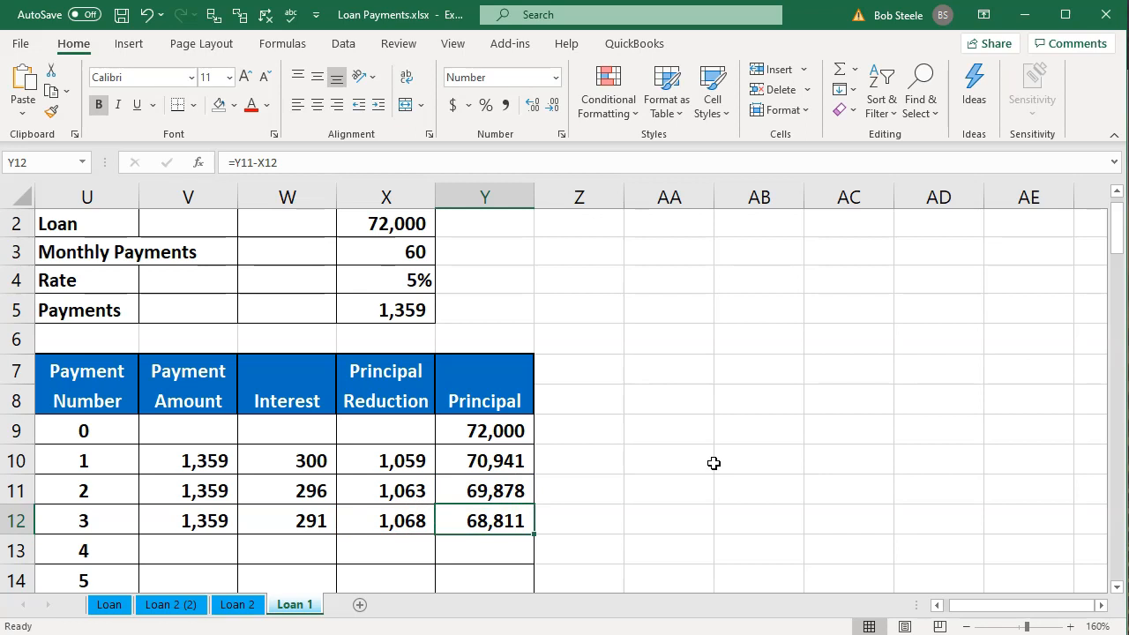
- Try to fill the payment 3 formulas in V12:Y12 down one row to payment 4
{"action": "scroll", "coordinate": [713, 463], "scroll_direction": "down", "scroll_amount": 1}
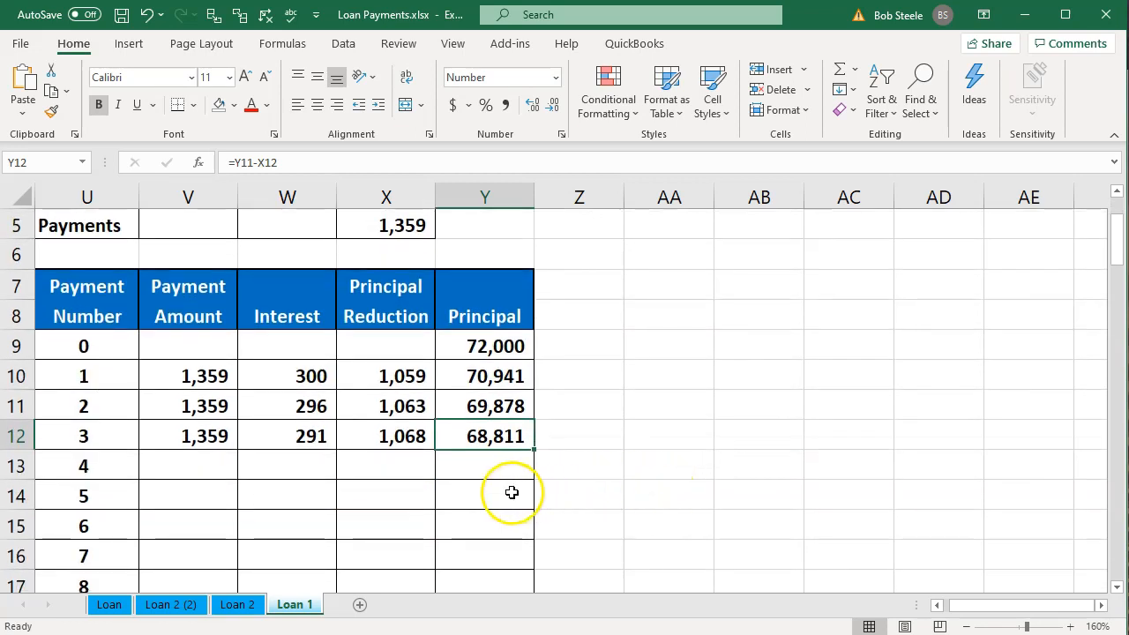
{"action": "left_click_drag", "start_coordinate": [185, 441], "coordinate": [470, 441]}
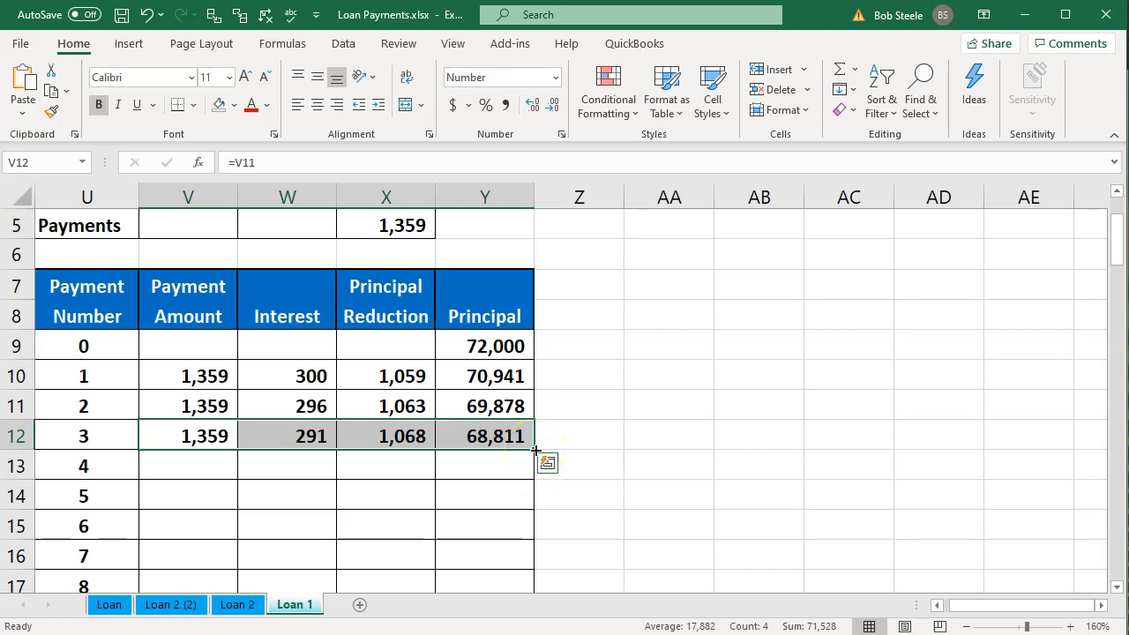
{"action": "left_click_drag", "start_coordinate": [536, 451], "coordinate": [535, 479]}
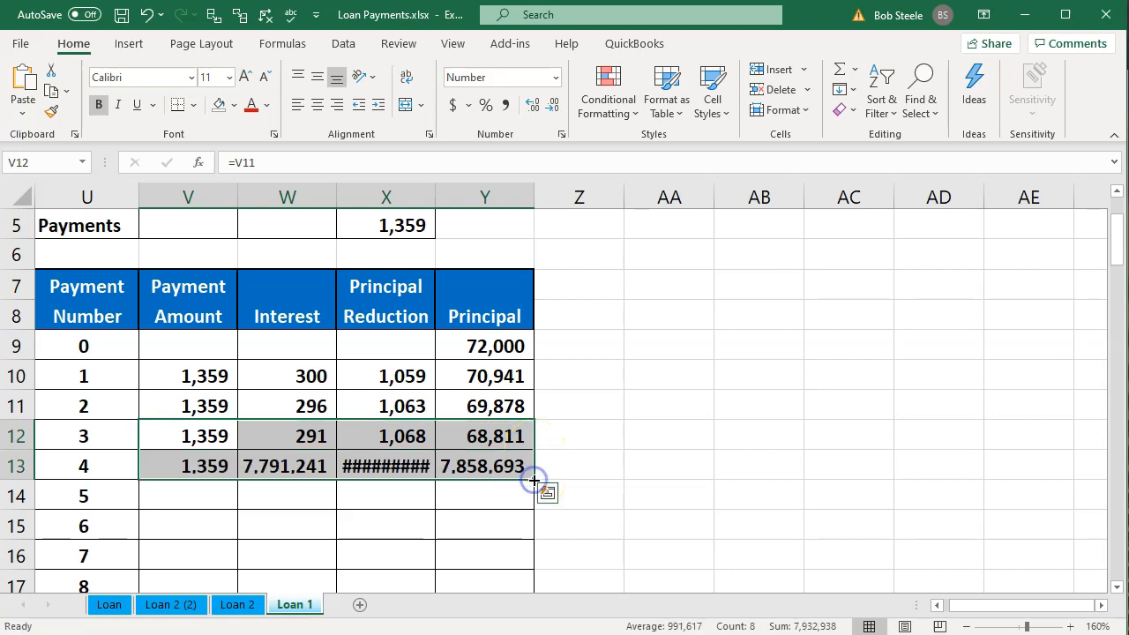
{"action": "left_click", "coordinate": [458, 536]}
- Inspect the copied payment 4 formulas in row 13, checking which cell the interest formula uses as its rate
{"action": "left_click", "coordinate": [402, 475]}
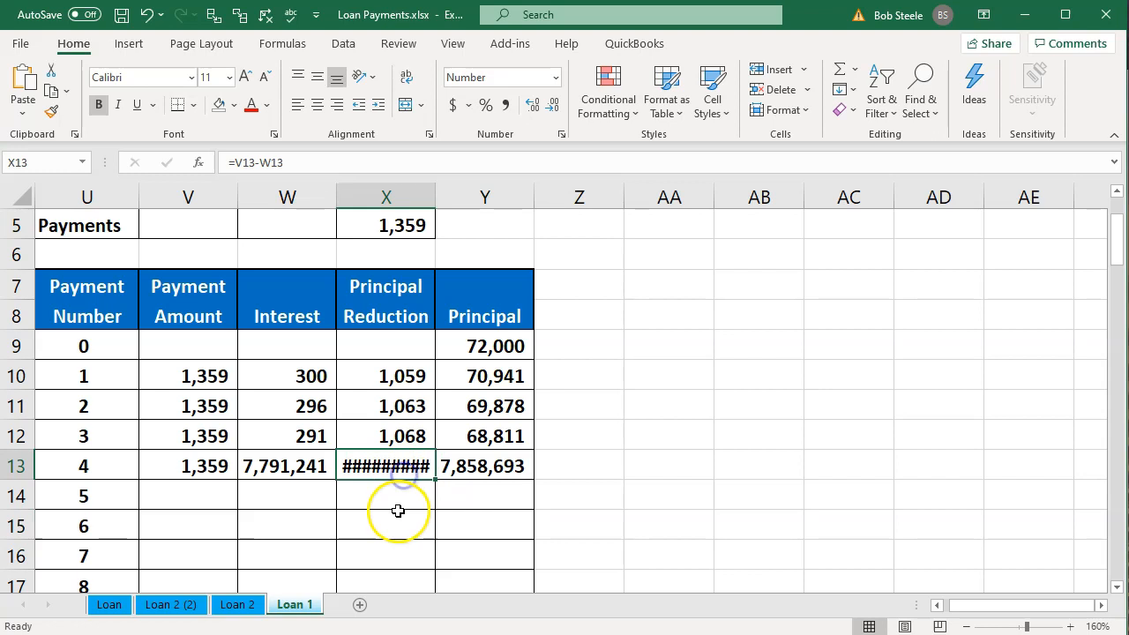
{"action": "left_click", "coordinate": [210, 470]}
{"action": "double_click", "coordinate": [212, 468]}
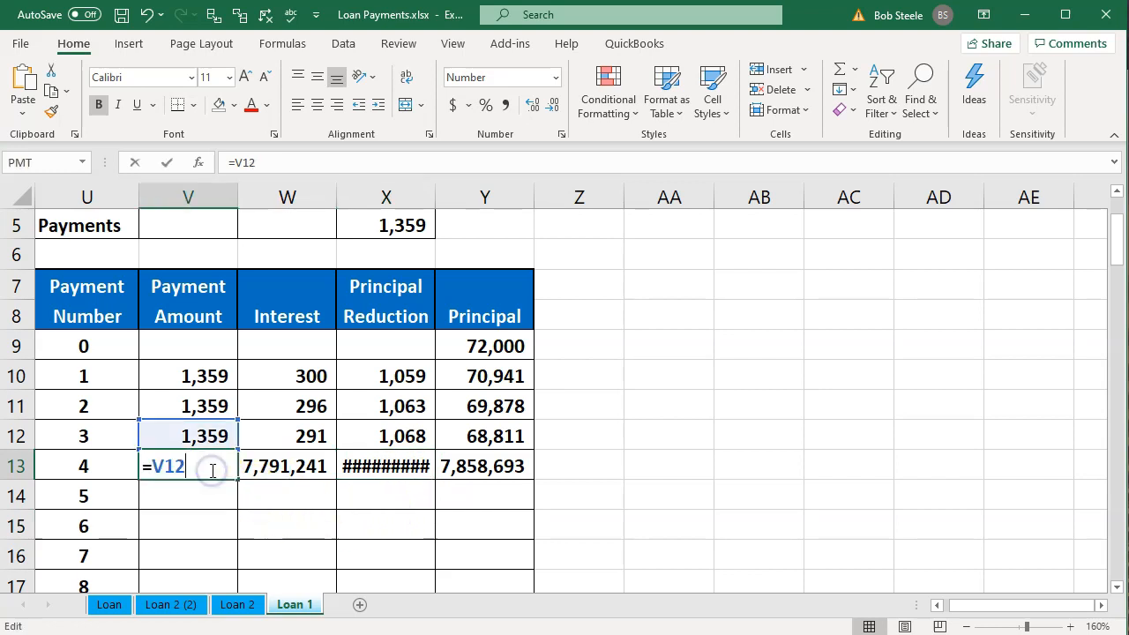
{"action": "key", "text": "Return"}
{"action": "double_click", "coordinate": [264, 468]}
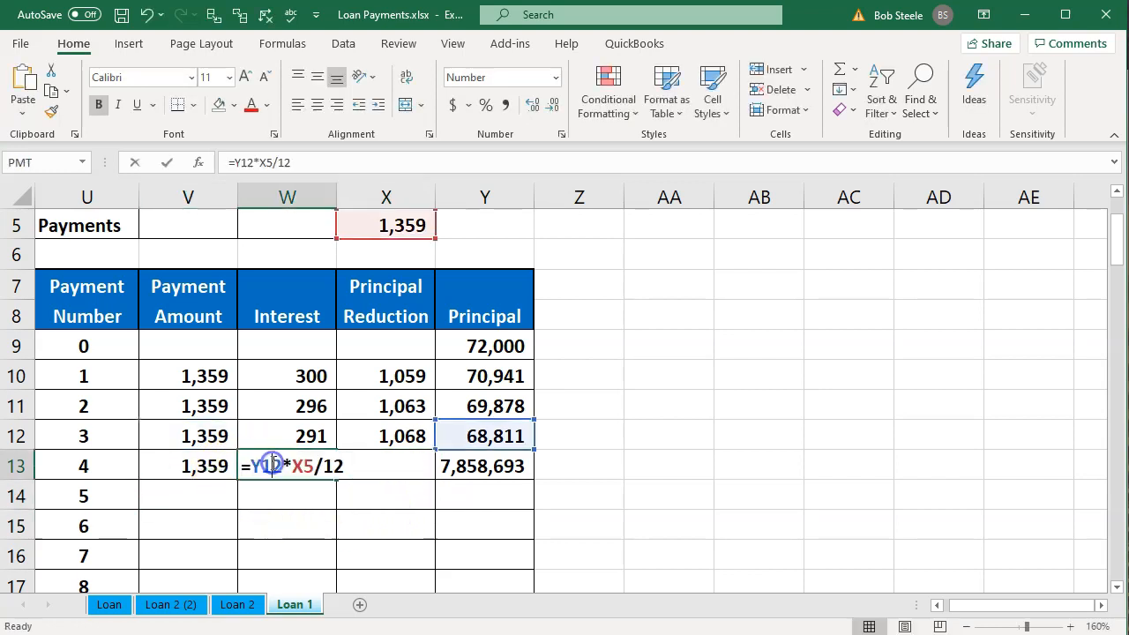
{"action": "scroll", "coordinate": [276, 526], "scroll_direction": "up", "scroll_amount": 1}
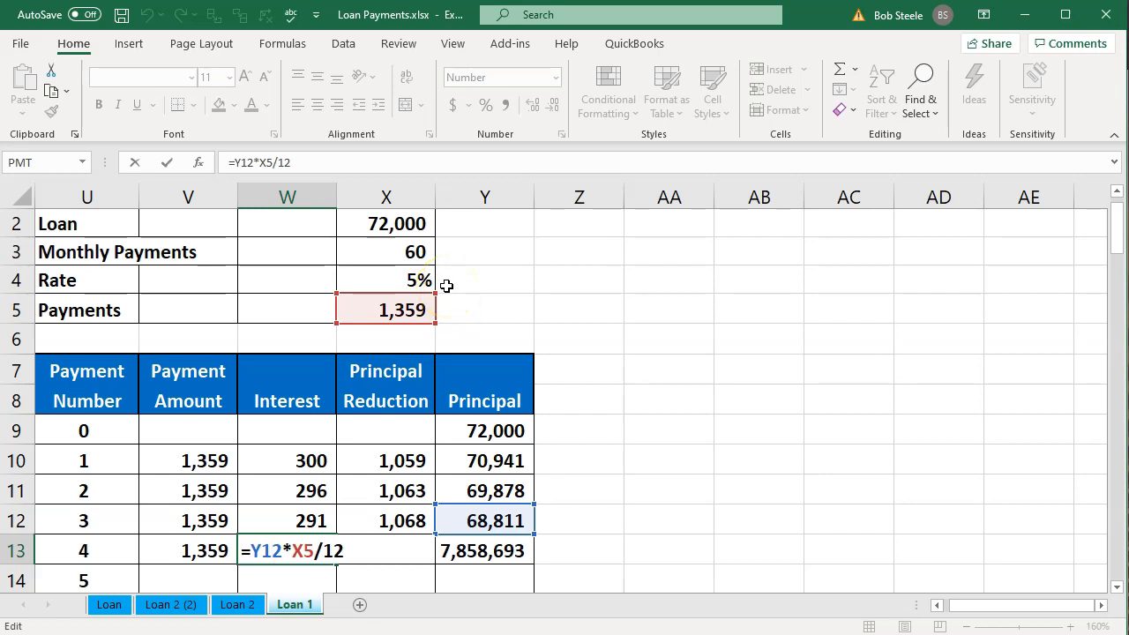
{"action": "key", "text": "Return"}
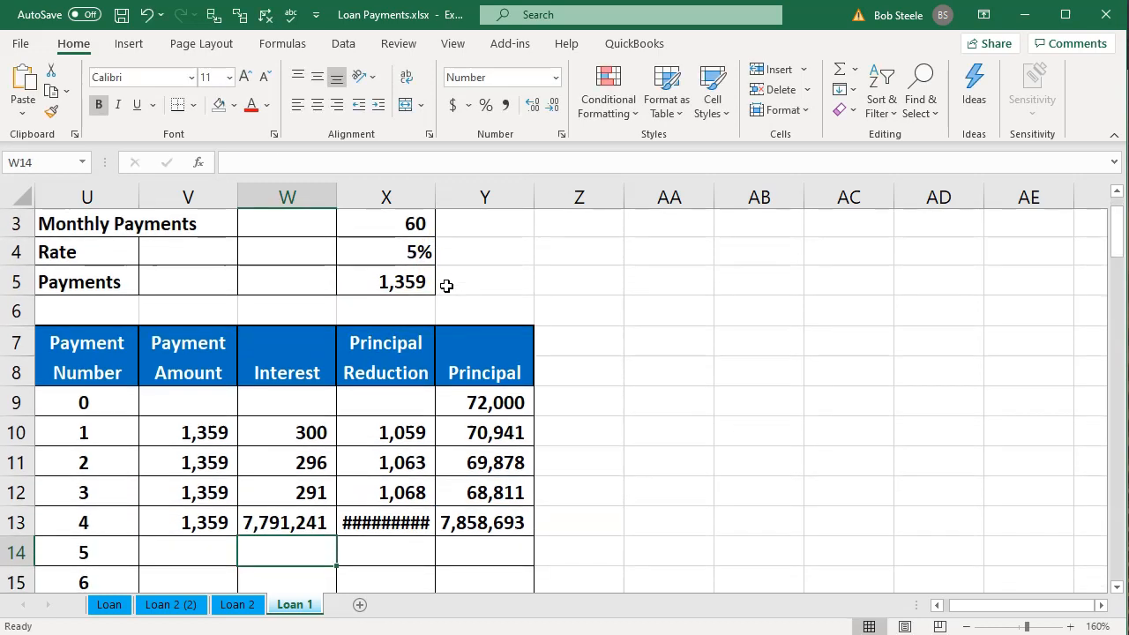
{"action": "key", "text": "Up"}
{"action": "key", "text": "Right"}
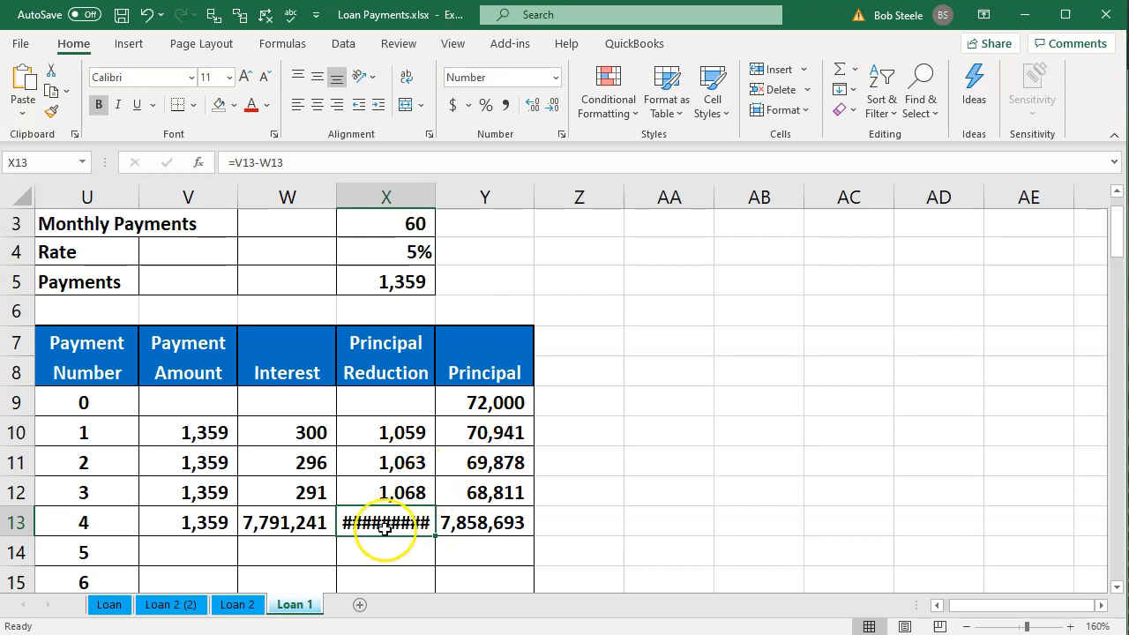
- Delete the copied payment 4 formulas in V13:Y13
{"action": "left_click", "coordinate": [234, 524]}
{"action": "left_click_drag", "start_coordinate": [236, 526], "coordinate": [448, 526]}
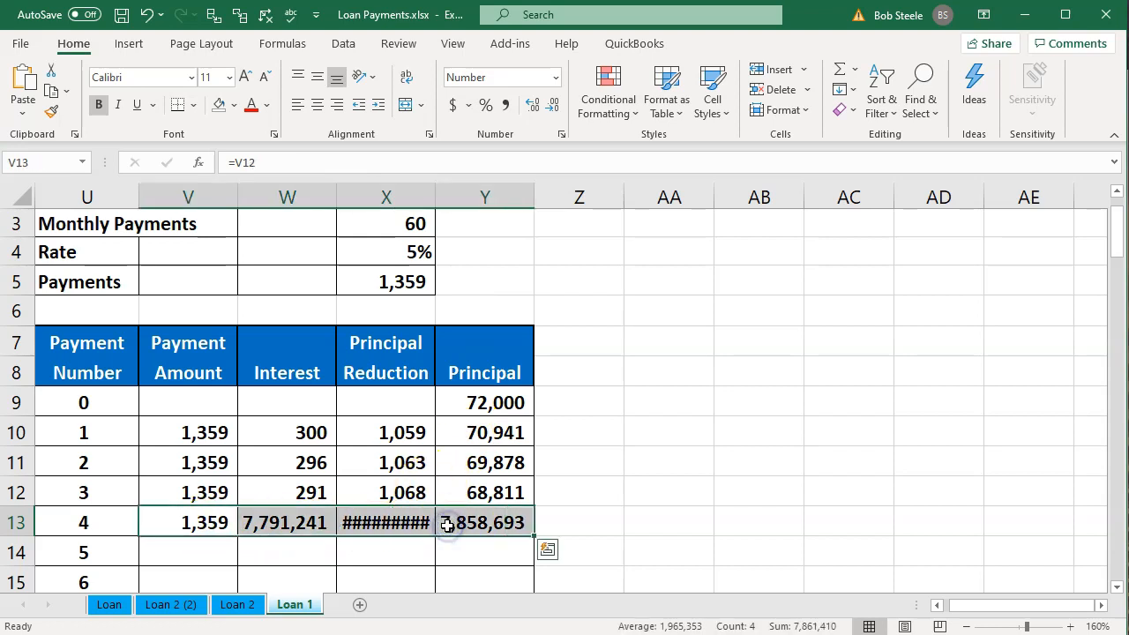
{"action": "key", "text": "Delete"}
- Make the rate reference absolute in the payment 3 interest formula in W12 so it reads =Y11*$X$4/12
{"action": "scroll", "coordinate": [444, 524], "scroll_direction": "up", "scroll_amount": 1}
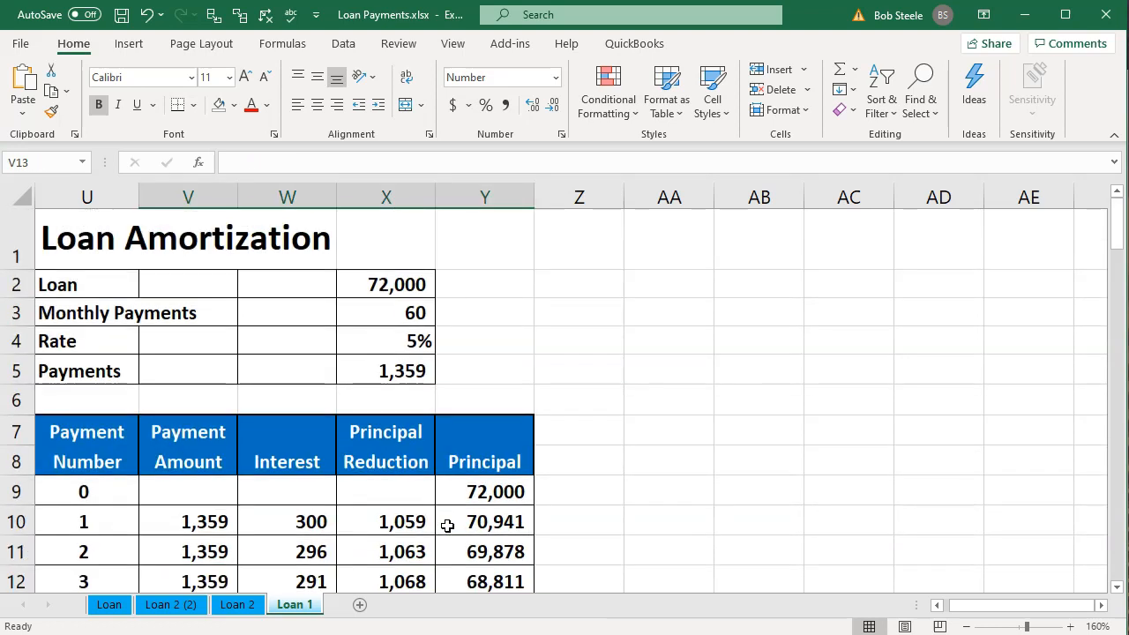
{"action": "scroll", "coordinate": [432, 529], "scroll_direction": "down", "scroll_amount": 1}
{"action": "left_click", "coordinate": [296, 462]}
{"action": "double_click", "coordinate": [296, 462]}
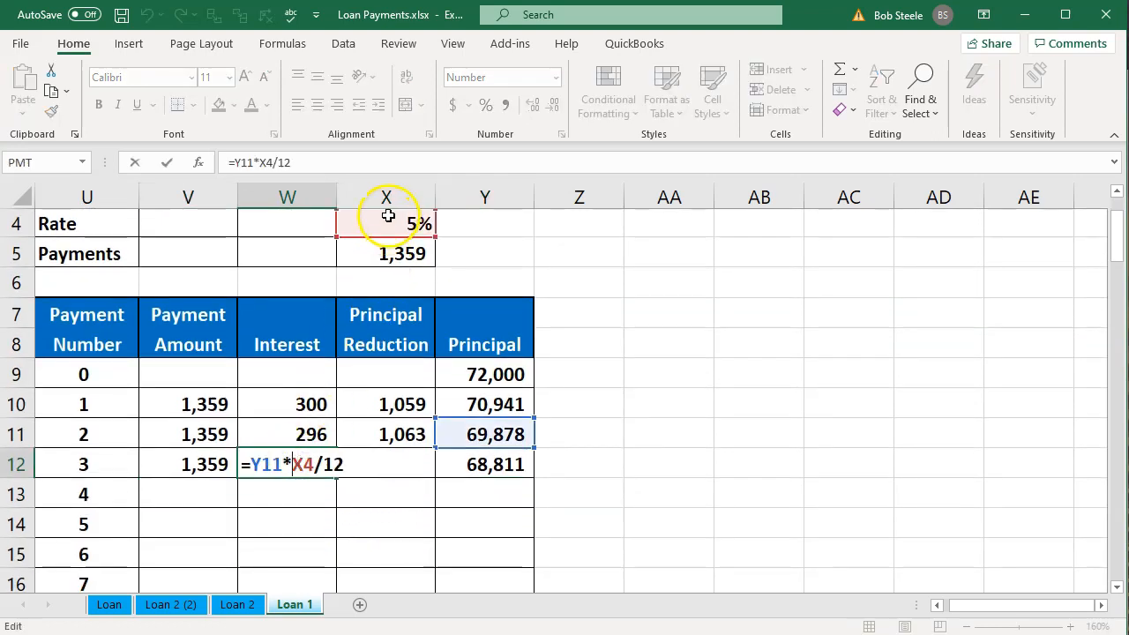
{"action": "left_click", "coordinate": [306, 465]}
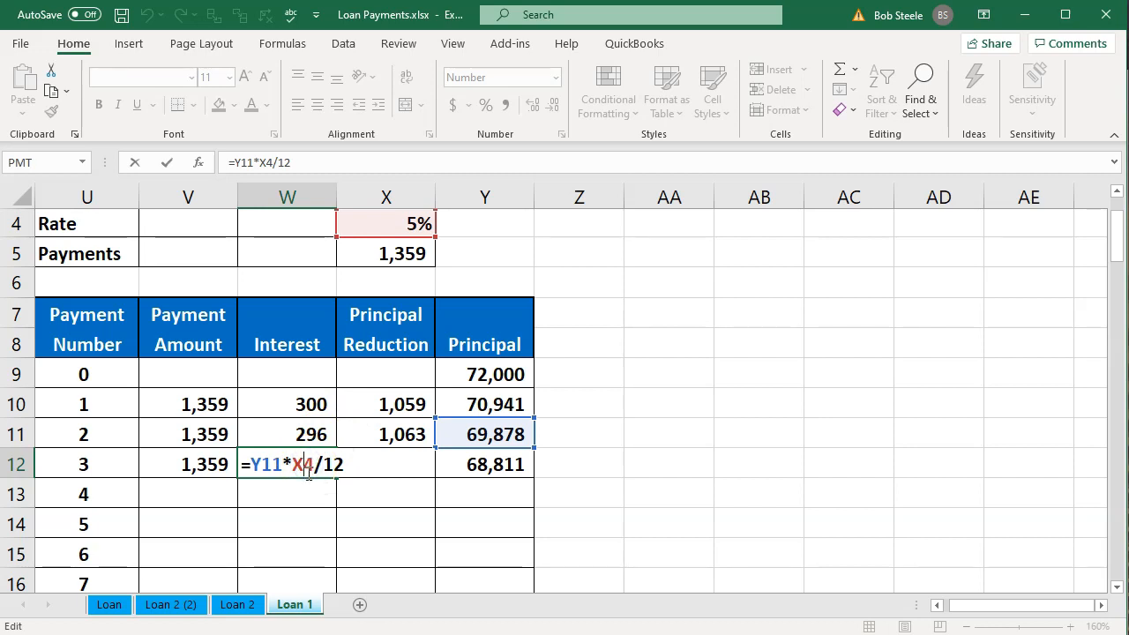
{"action": "key", "text": "F4"}
{"action": "left_click", "coordinate": [303, 465]}
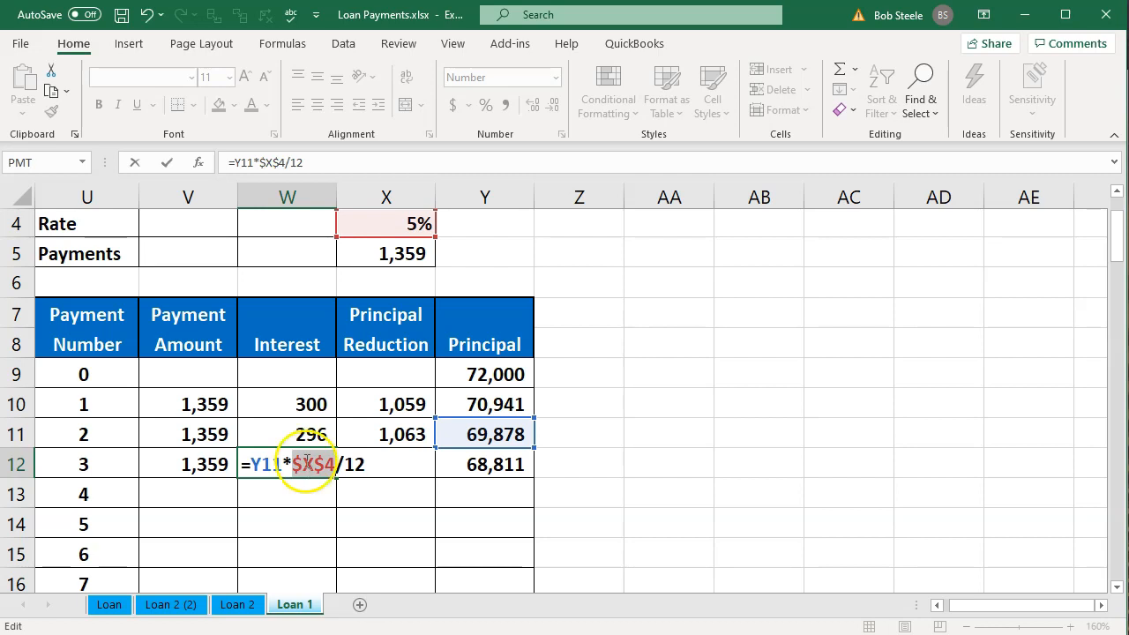
{"action": "key", "text": "Right"}
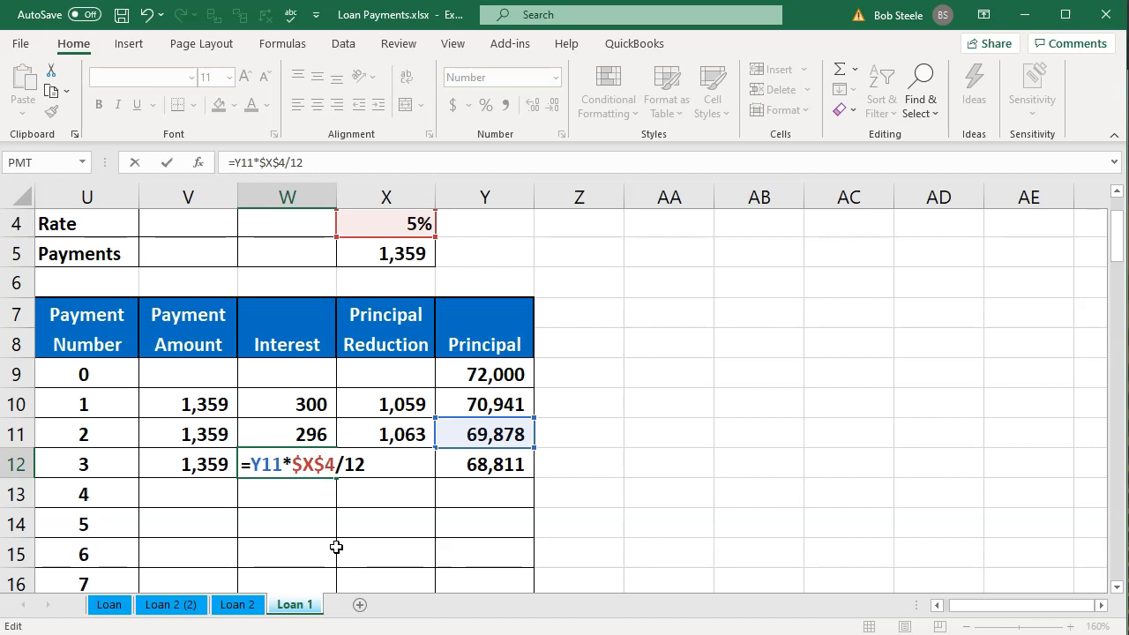
{"action": "key", "text": "Return"}
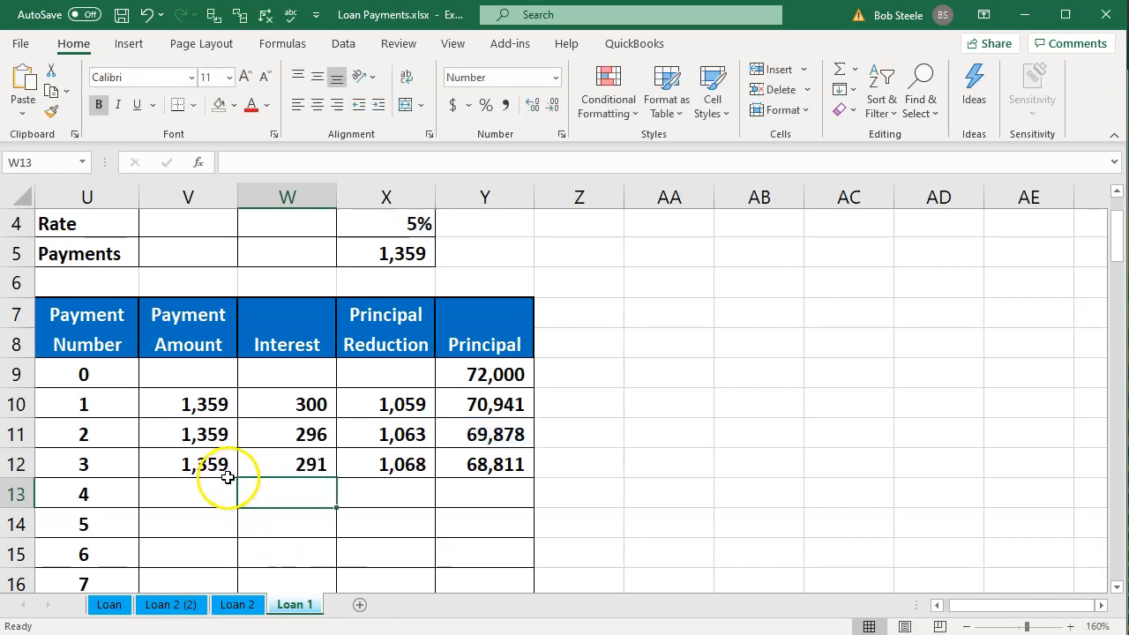
- Fill the payment 3 formulas in V12:Y12 down to payment 4 in row 13
{"action": "left_click_drag", "start_coordinate": [197, 469], "coordinate": [527, 502]}
{"action": "left_click", "coordinate": [460, 540]}
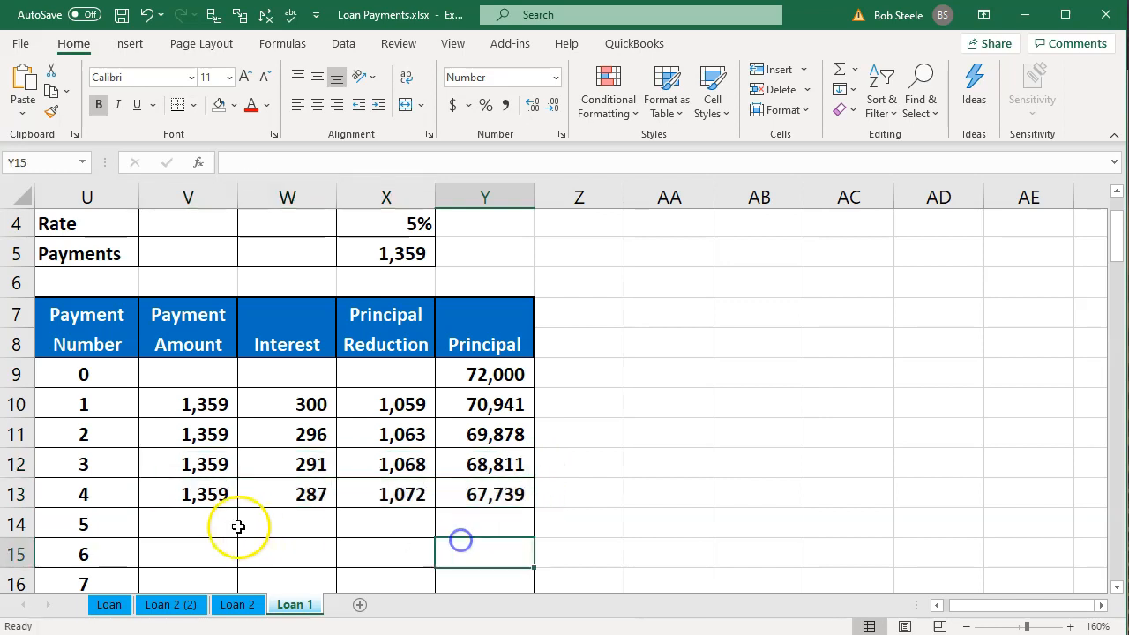
- Check the cell references in payment 4's interest, principal reduction and principal formulas in W13, X13 and Y13
{"action": "left_click", "coordinate": [219, 490]}
{"action": "double_click", "coordinate": [287, 494]}
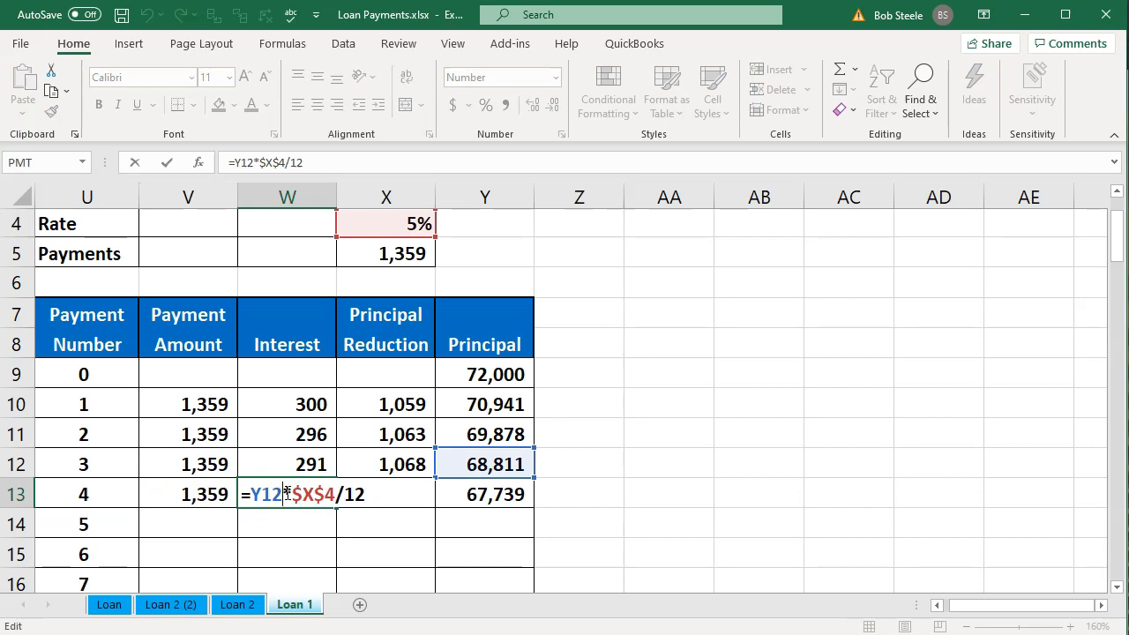
{"action": "key", "text": "Escape"}
{"action": "left_click", "coordinate": [379, 494]}
{"action": "double_click", "coordinate": [384, 494]}
{"action": "key", "text": "Escape"}
{"action": "double_click", "coordinate": [487, 494]}
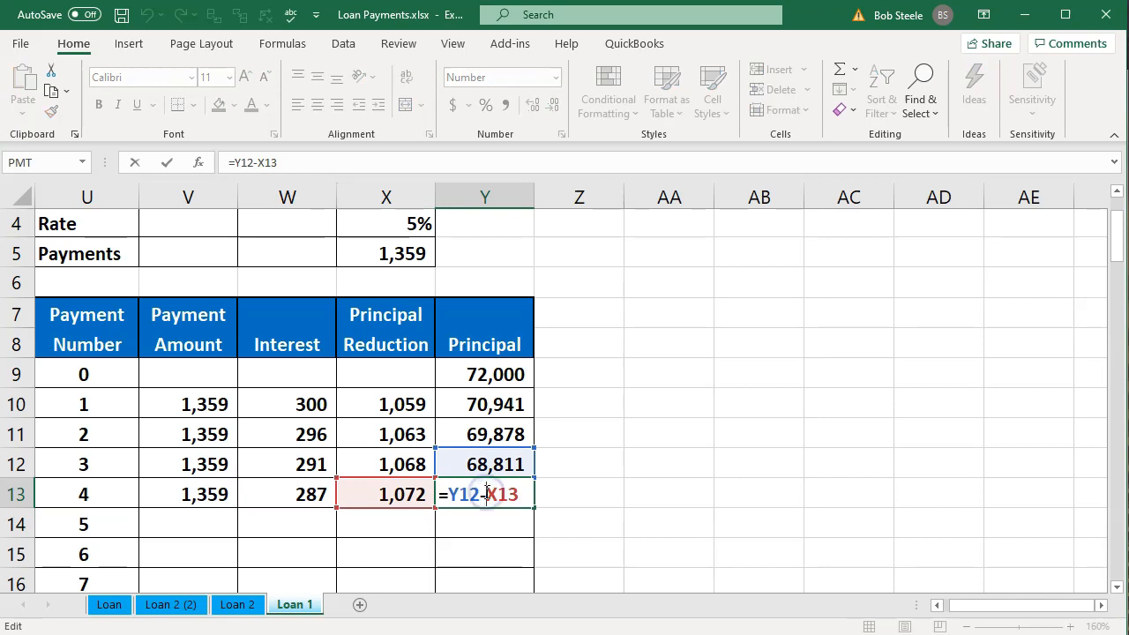
{"action": "key", "text": "Return"}
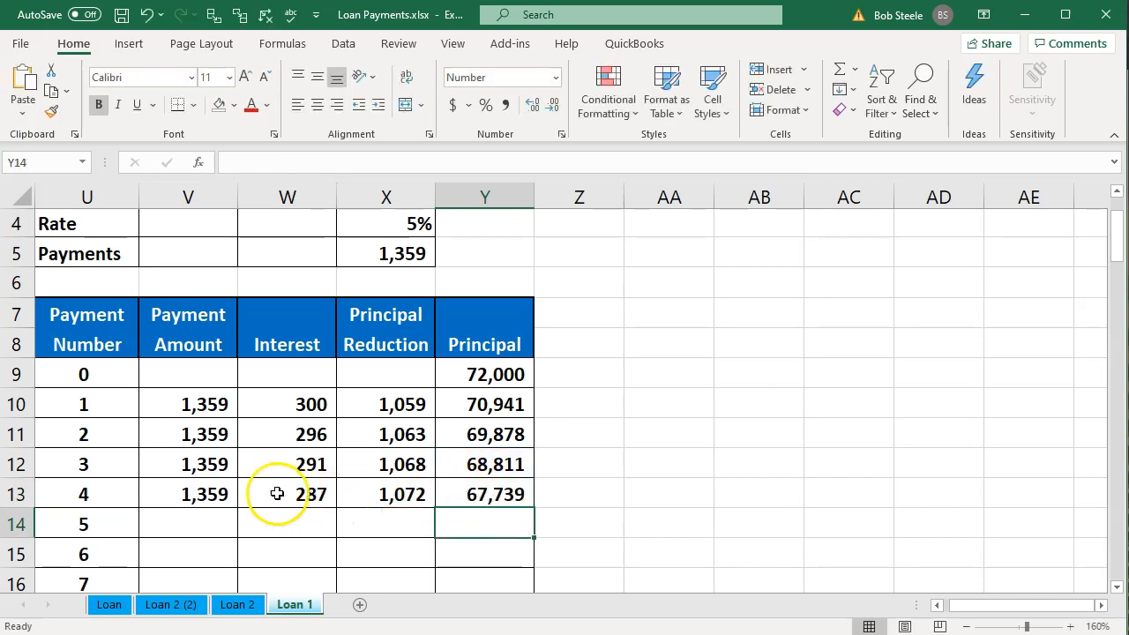
- Fill the payment 4 formulas in V13:Y13 down through payment 60 in row 69 and check the last row
{"action": "left_click_drag", "start_coordinate": [226, 492], "coordinate": [499, 500]}
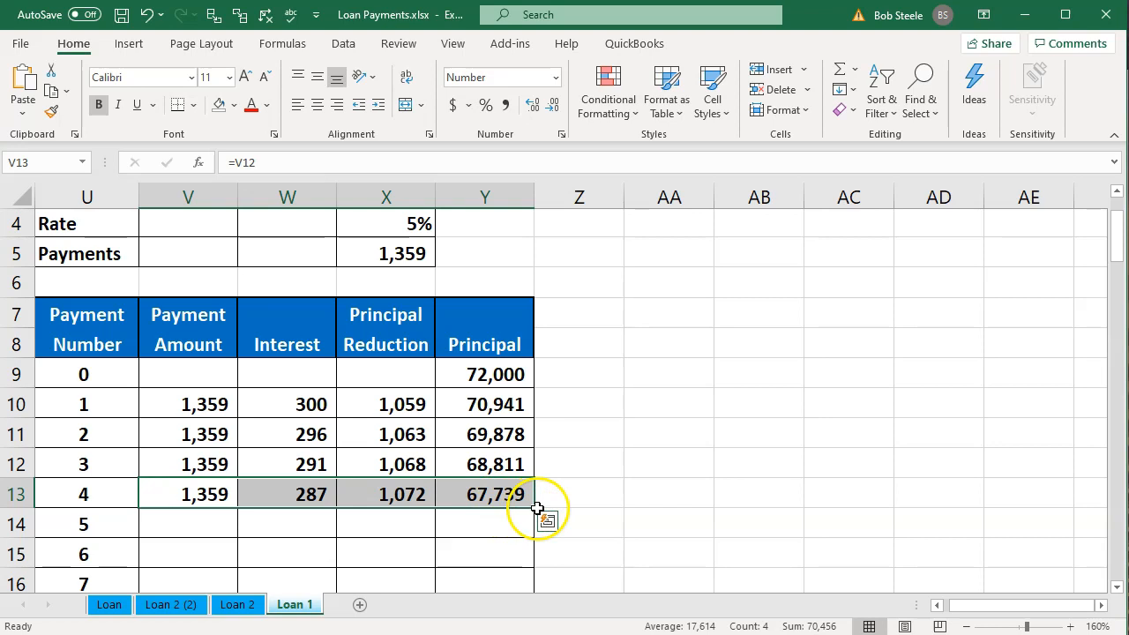
{"action": "left_click_drag", "start_coordinate": [536, 510], "coordinate": [525, 559]}
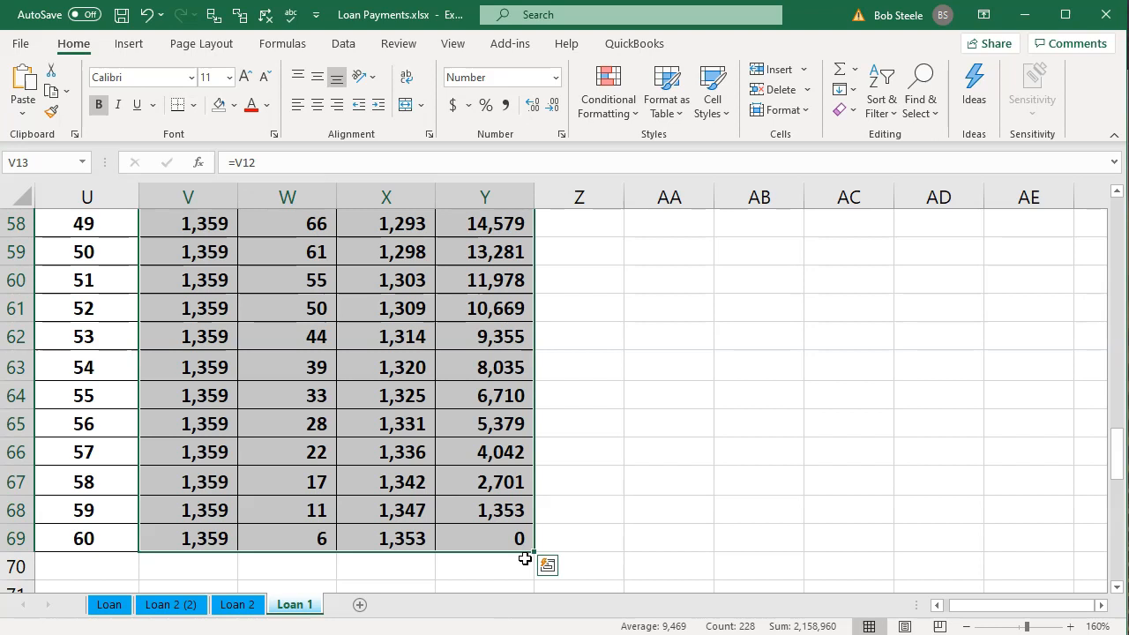
{"action": "left_click", "coordinate": [503, 540]}
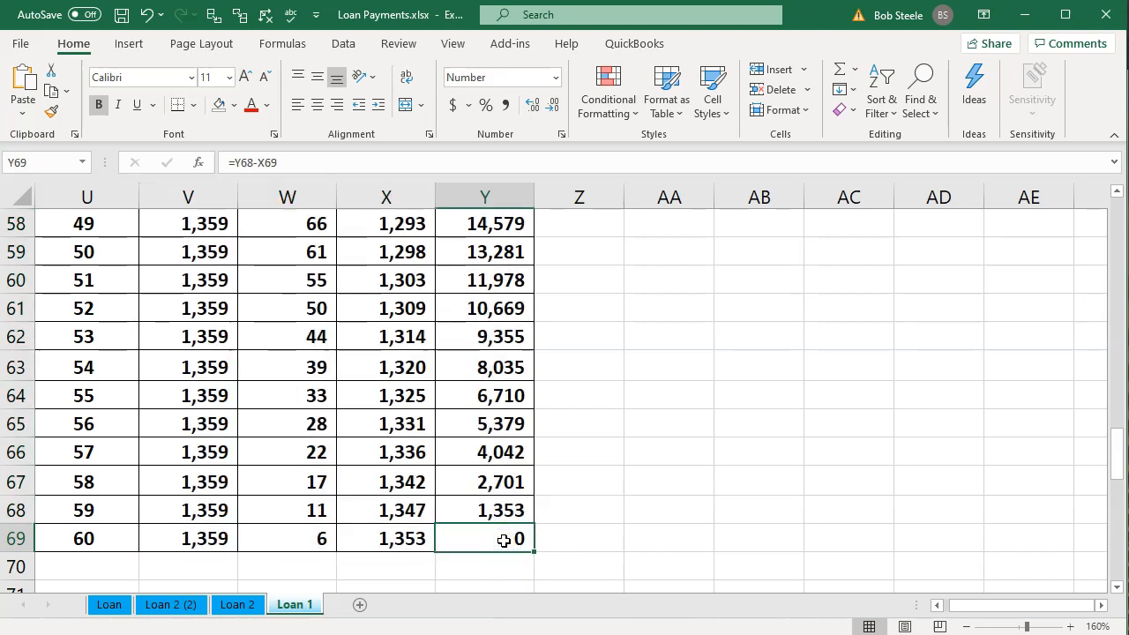
{"action": "left_click", "coordinate": [215, 542]}
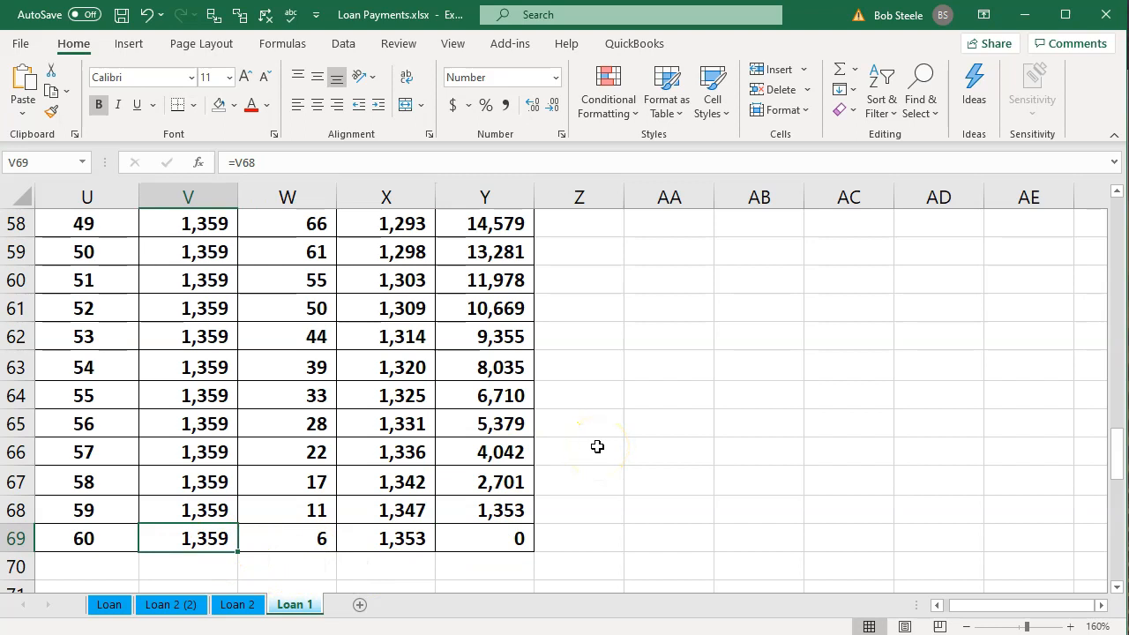
- Review the payment 60 interest and principal reduction formulas in W69:X69 and the payment 1 formulas in V10:Y10
{"action": "key", "text": "Right"}
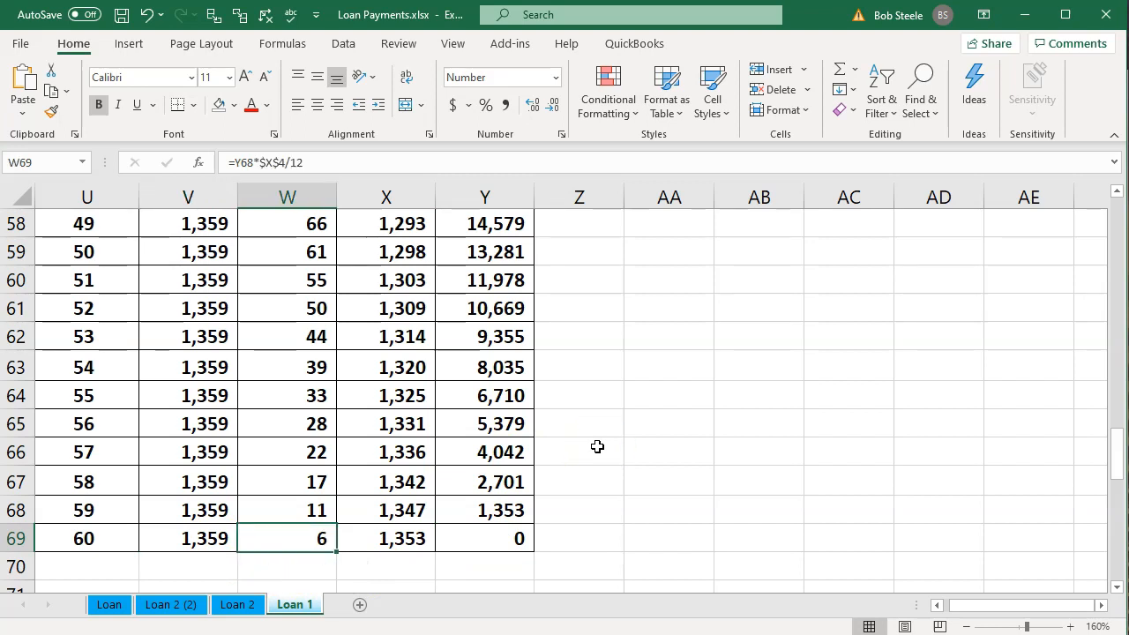
{"action": "key", "text": "Right"}
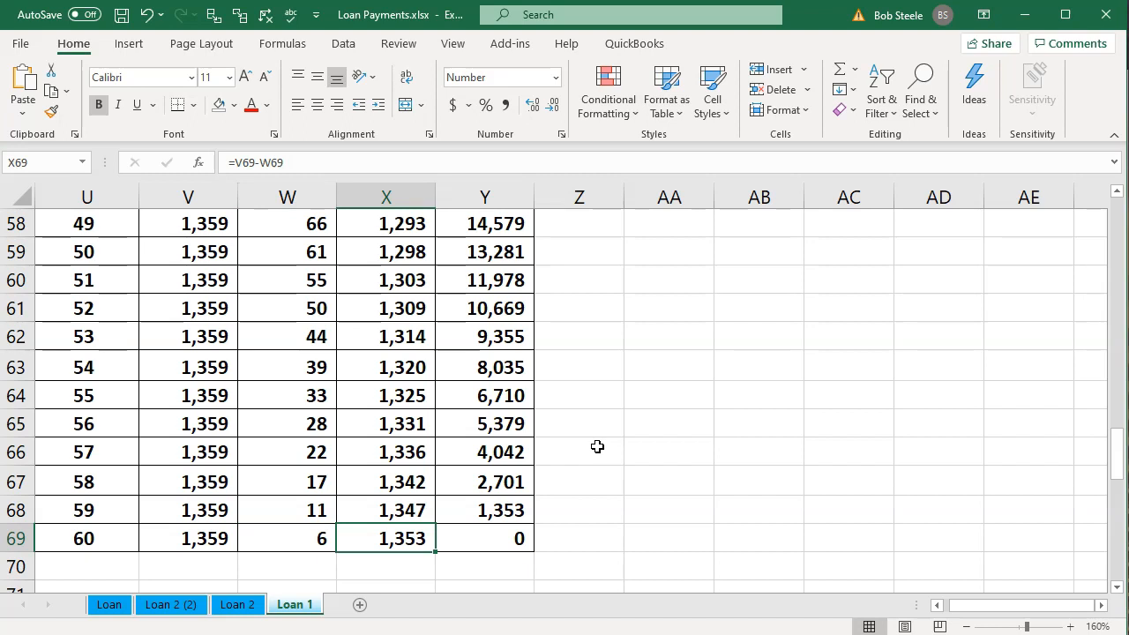
{"action": "scroll", "coordinate": [597, 446], "scroll_direction": "up", "scroll_amount": 18}
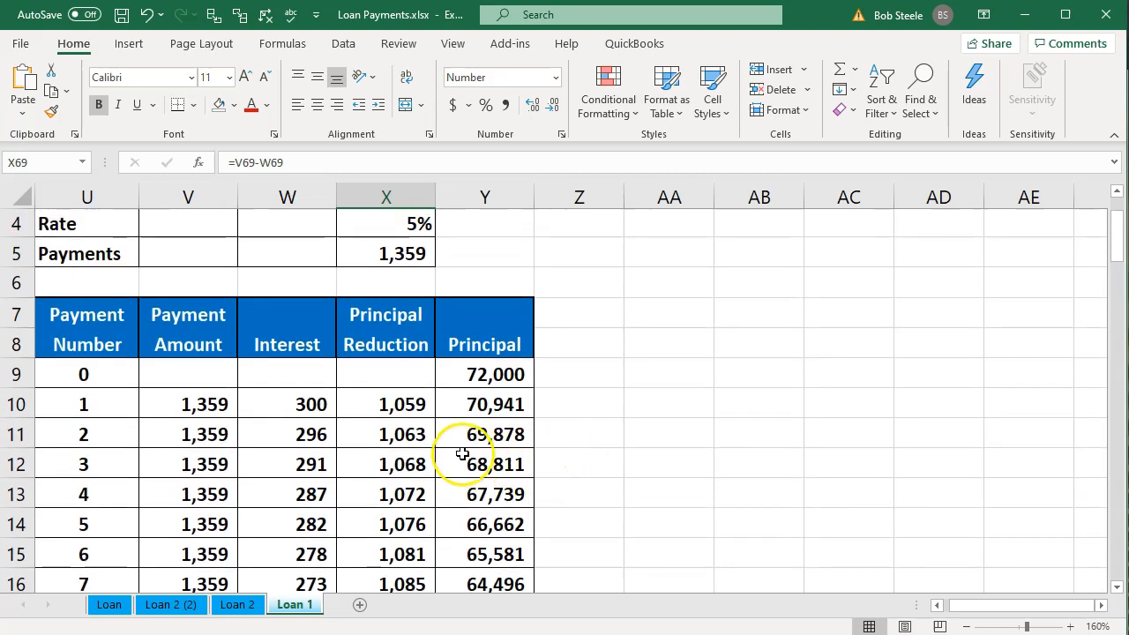
{"action": "left_click", "coordinate": [325, 404]}
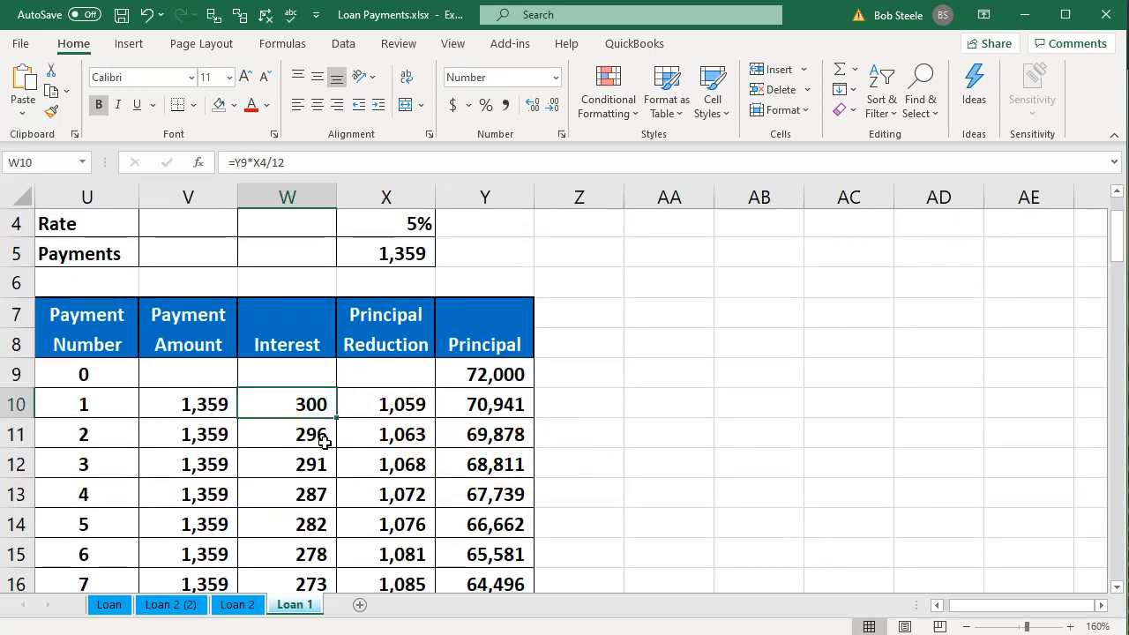
{"action": "key", "text": "Right"}
{"action": "key", "text": "Right"}
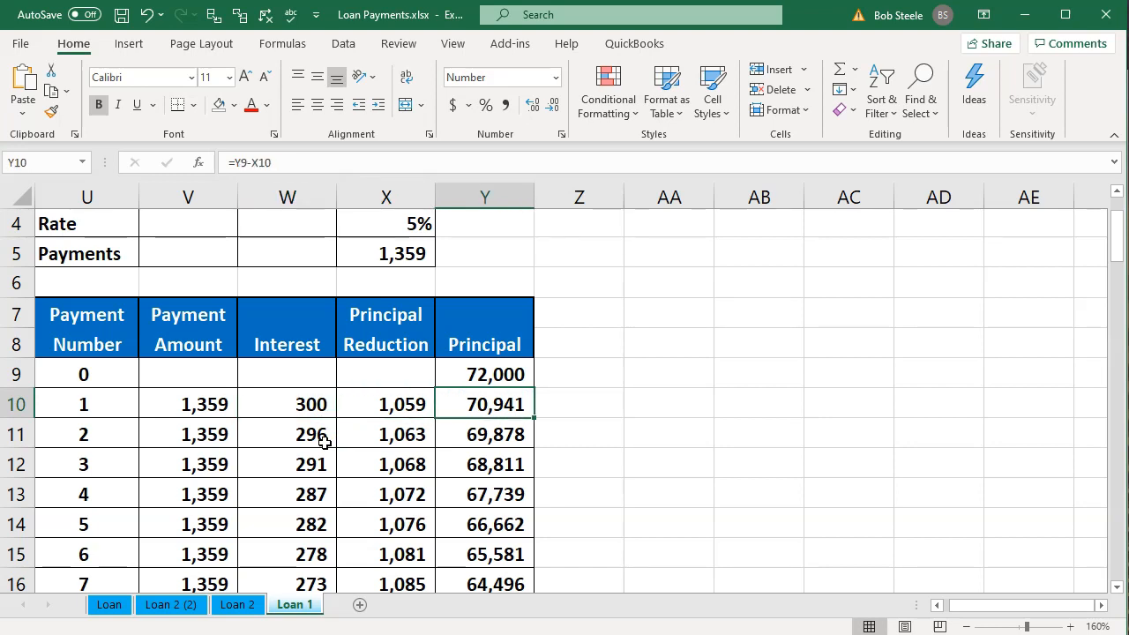
{"action": "key", "text": "Left"}
{"action": "key", "text": "Left"}
{"action": "key", "text": "Left"}
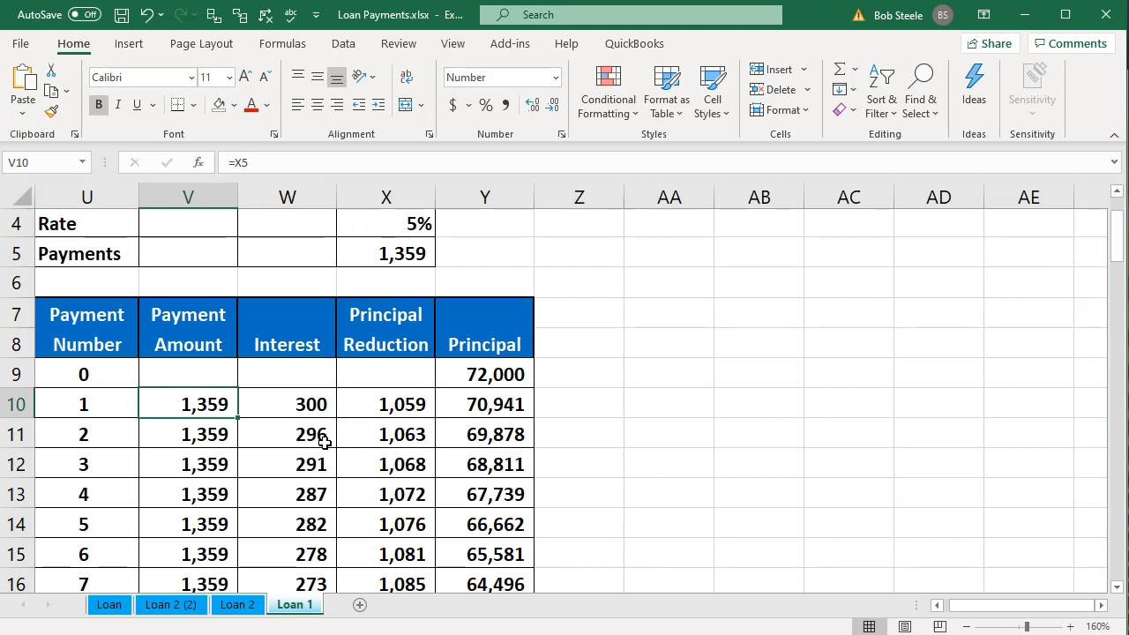
{"action": "key", "text": "Right"}
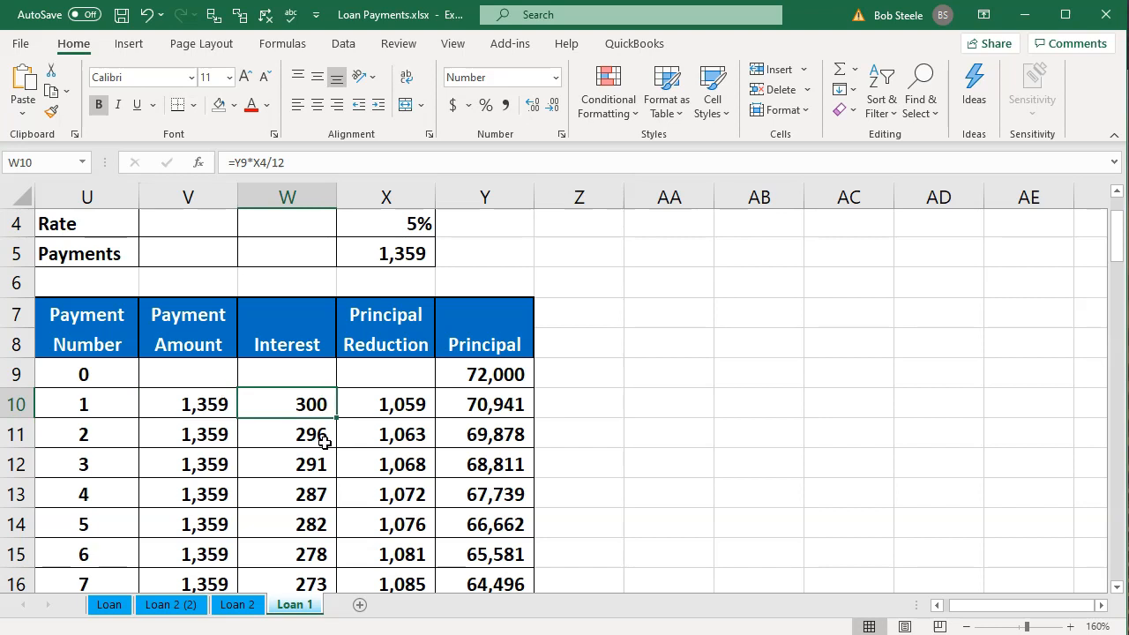
{"action": "key", "text": "Right"}
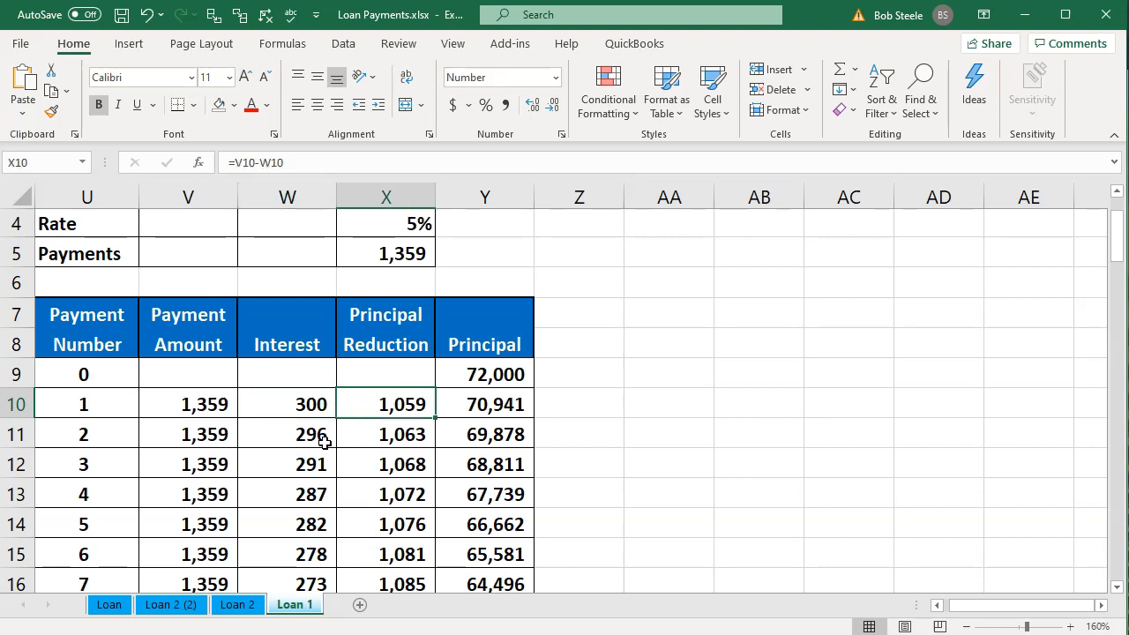
- Check the cell references in payment 2's payment amount, interest and principal reduction formulas in V11, W11 and X11
{"action": "key", "text": "Down"}
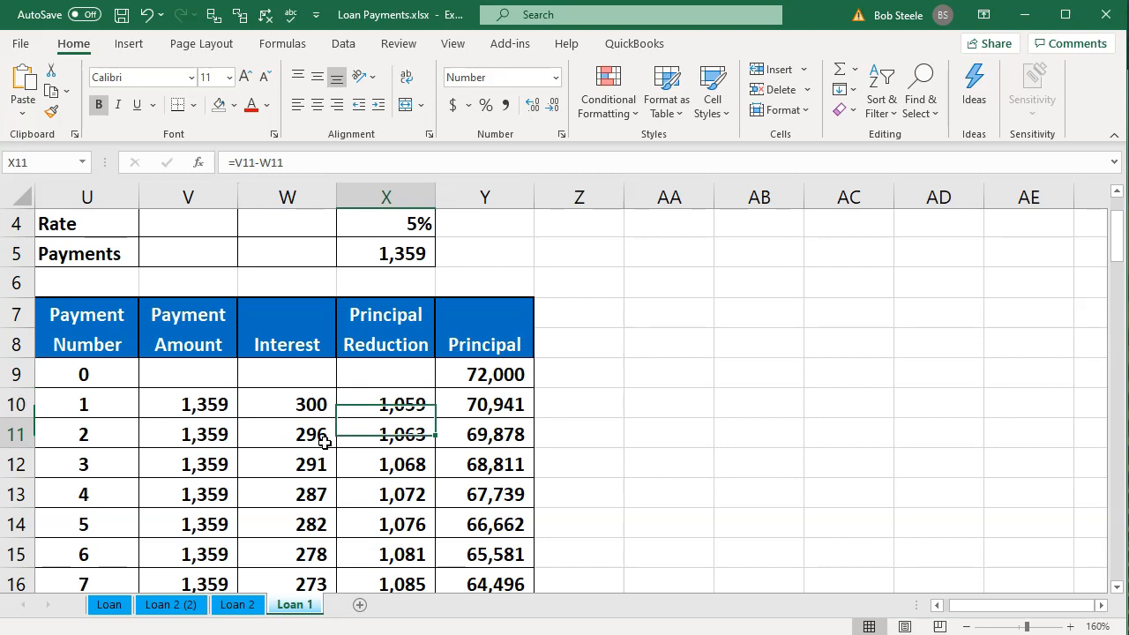
{"action": "key", "text": "Left"}
{"action": "key", "text": "Left"}
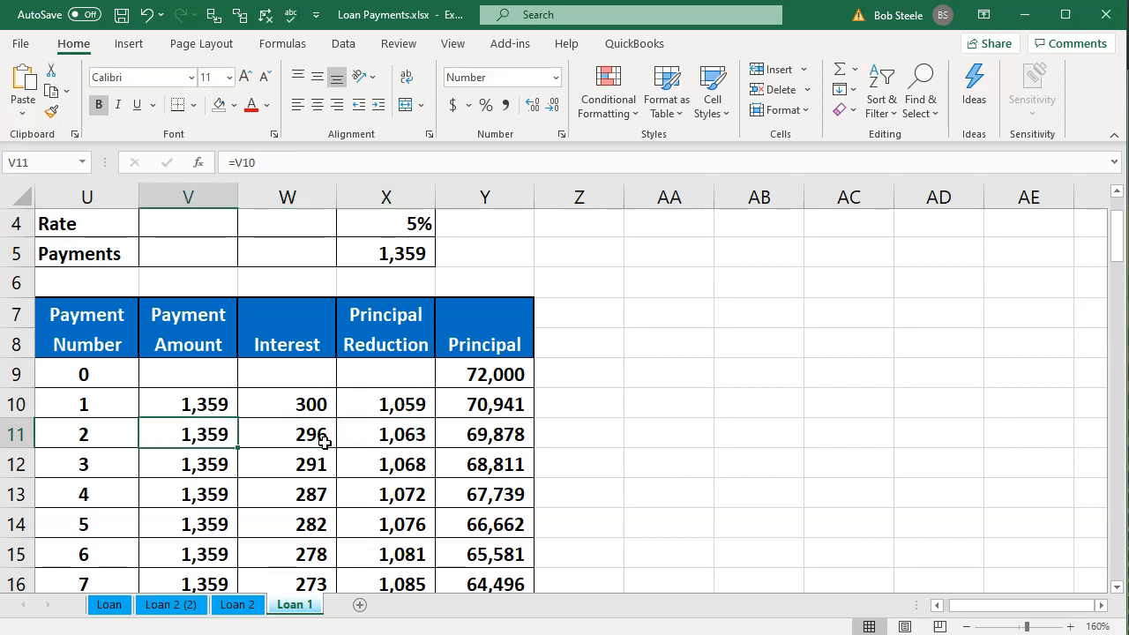
{"action": "key", "text": "Right"}
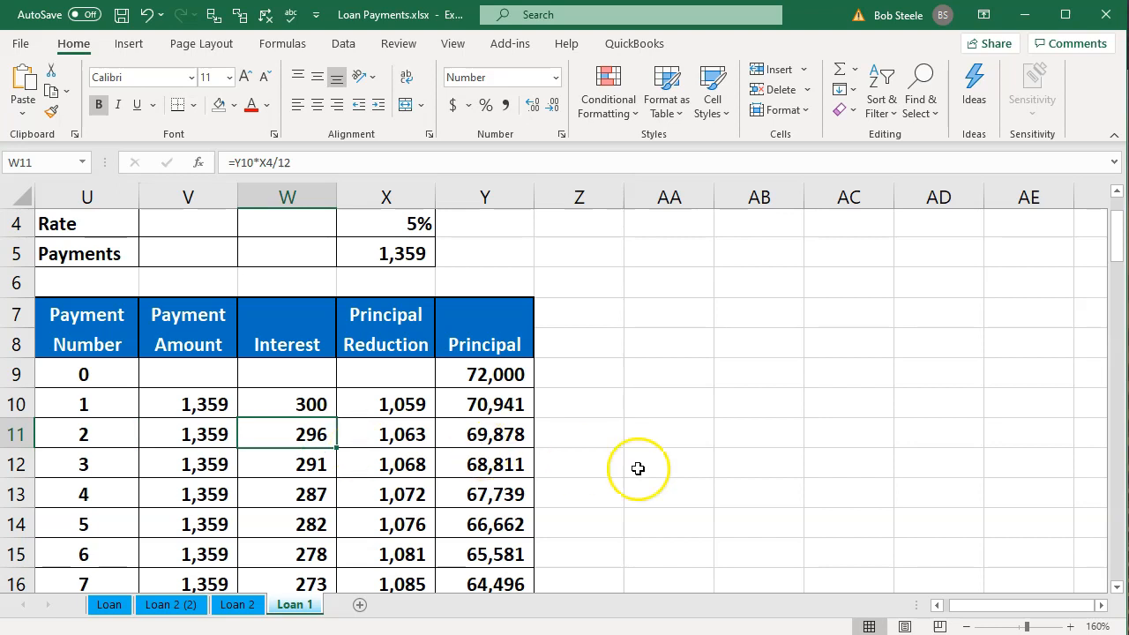
{"action": "key", "text": "Right"}
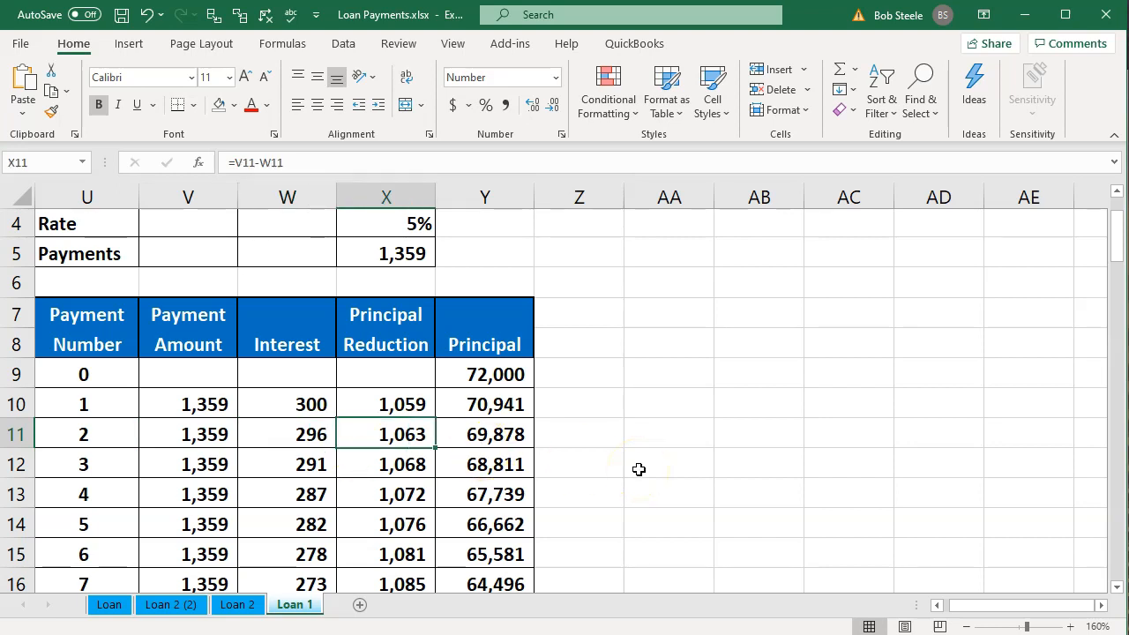